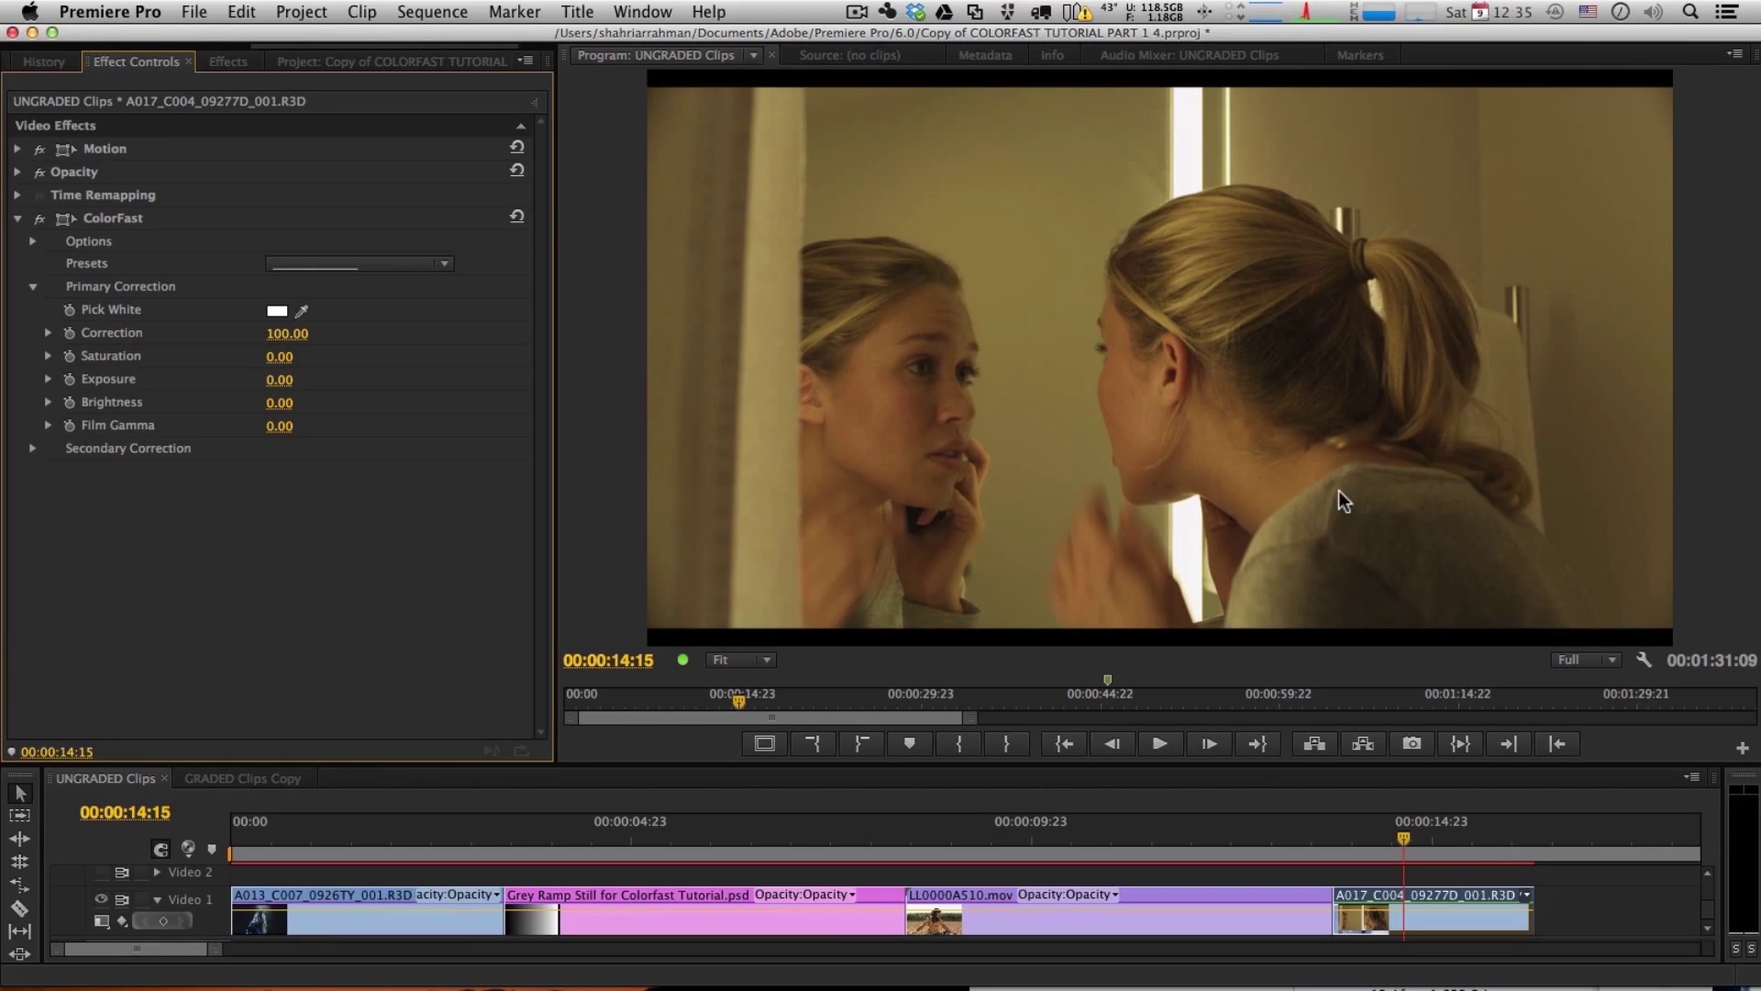
Step: Reveal the timeline clip A017_C004_09277D_001.R3D in its project bin and open its RED source settings
right_click(1435, 905)
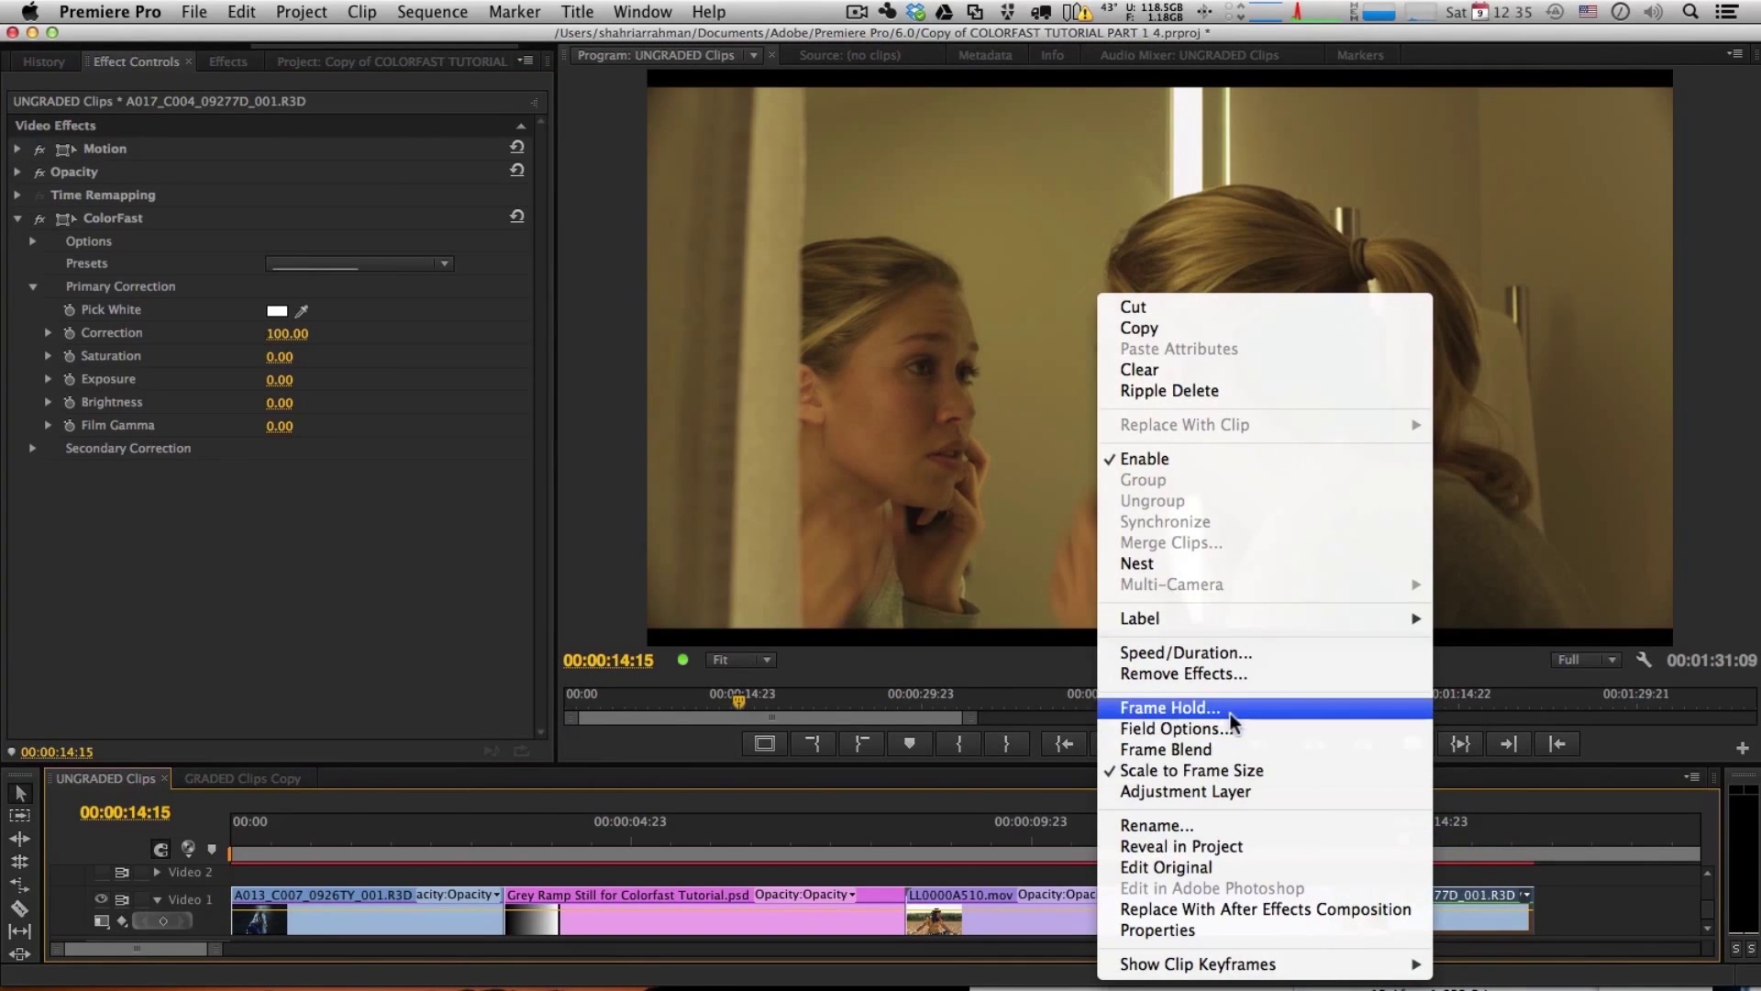
left_click(1255, 850)
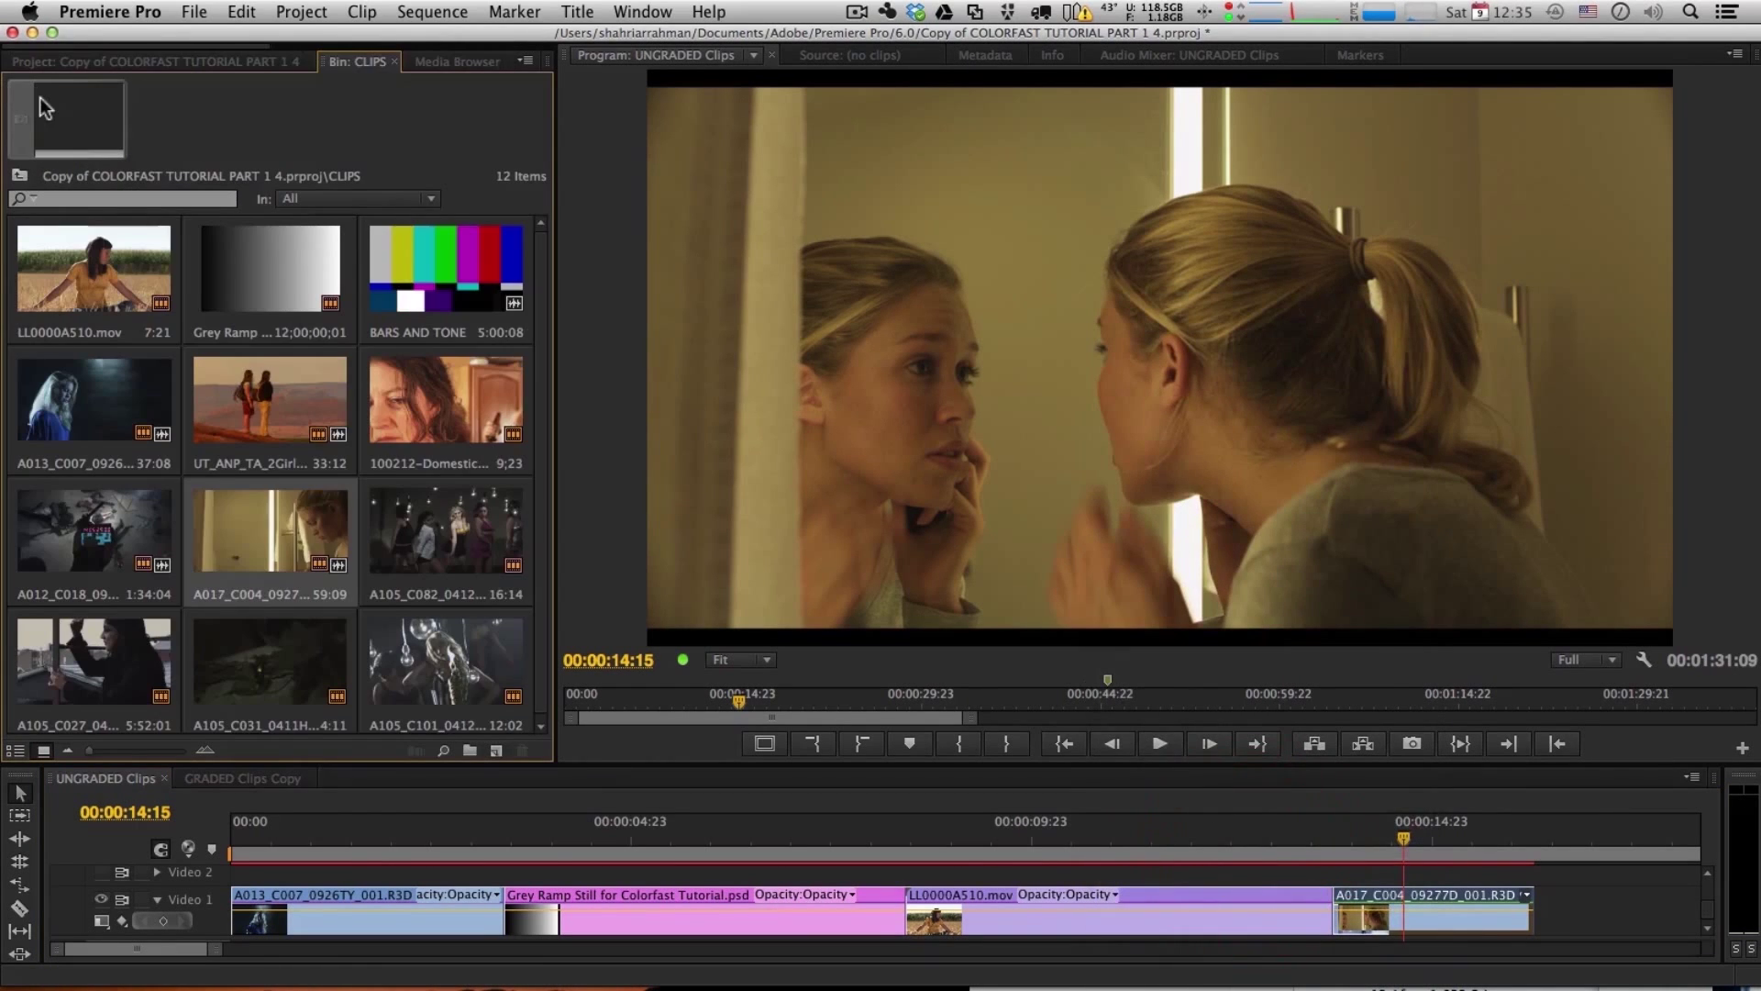
right_click(281, 529)
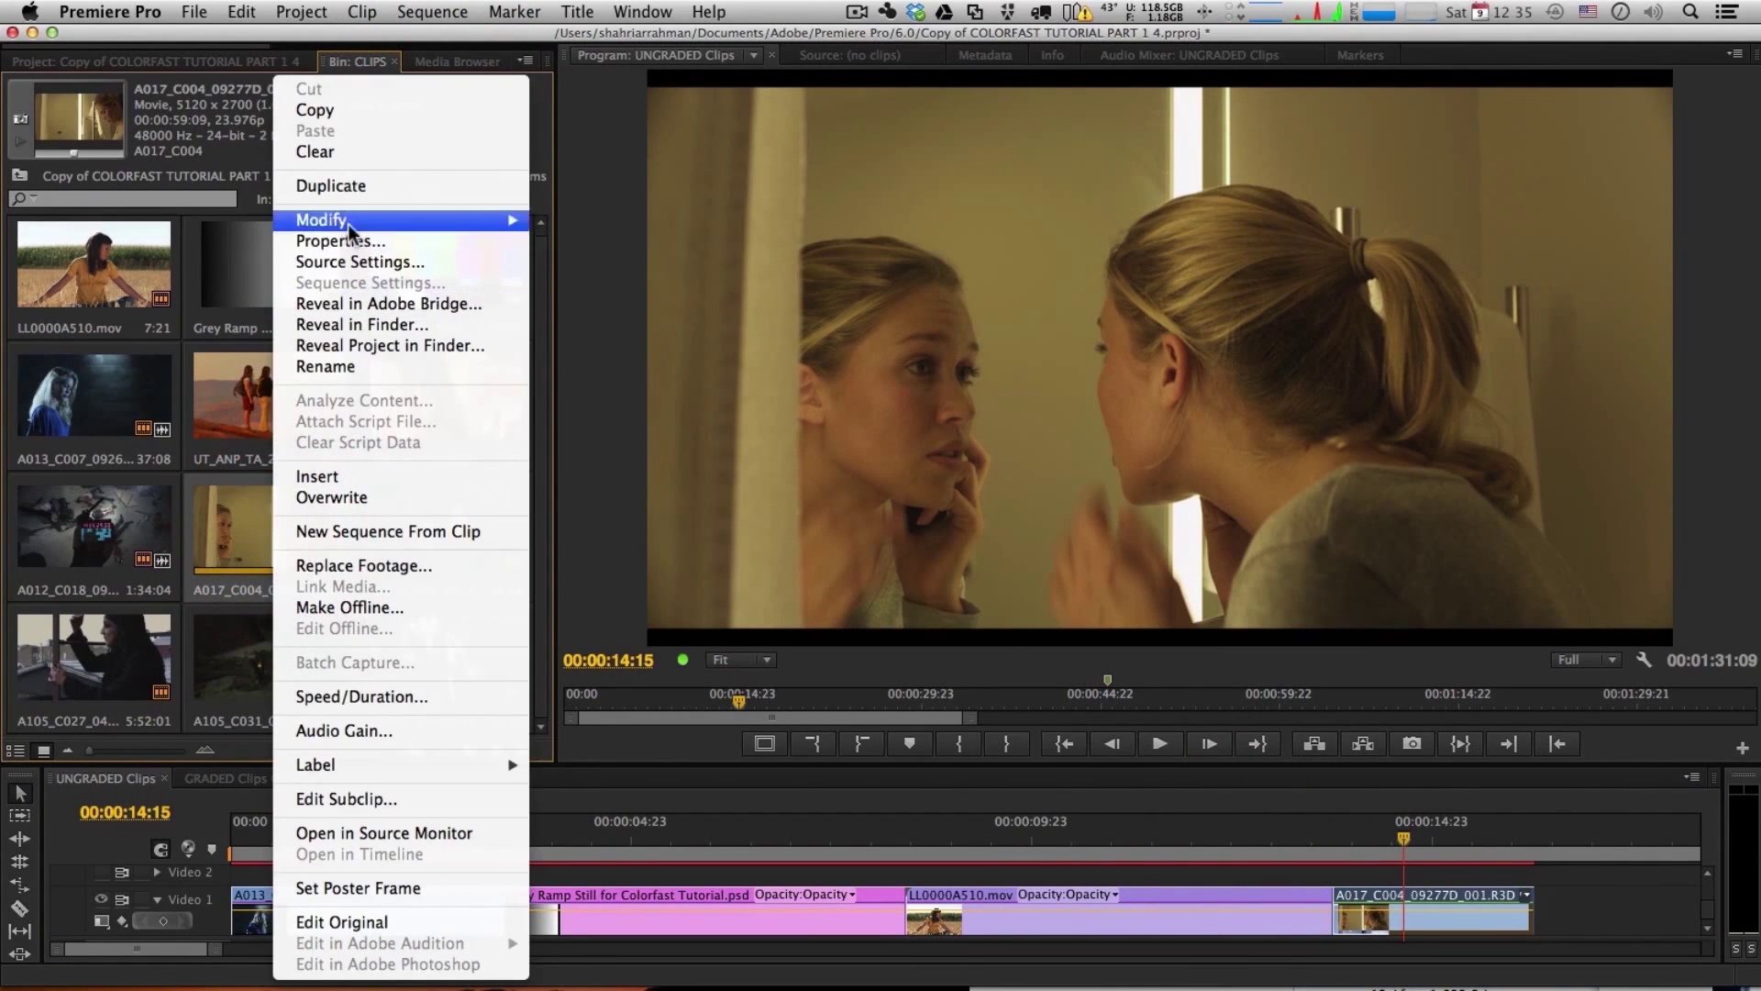
left_click(354, 262)
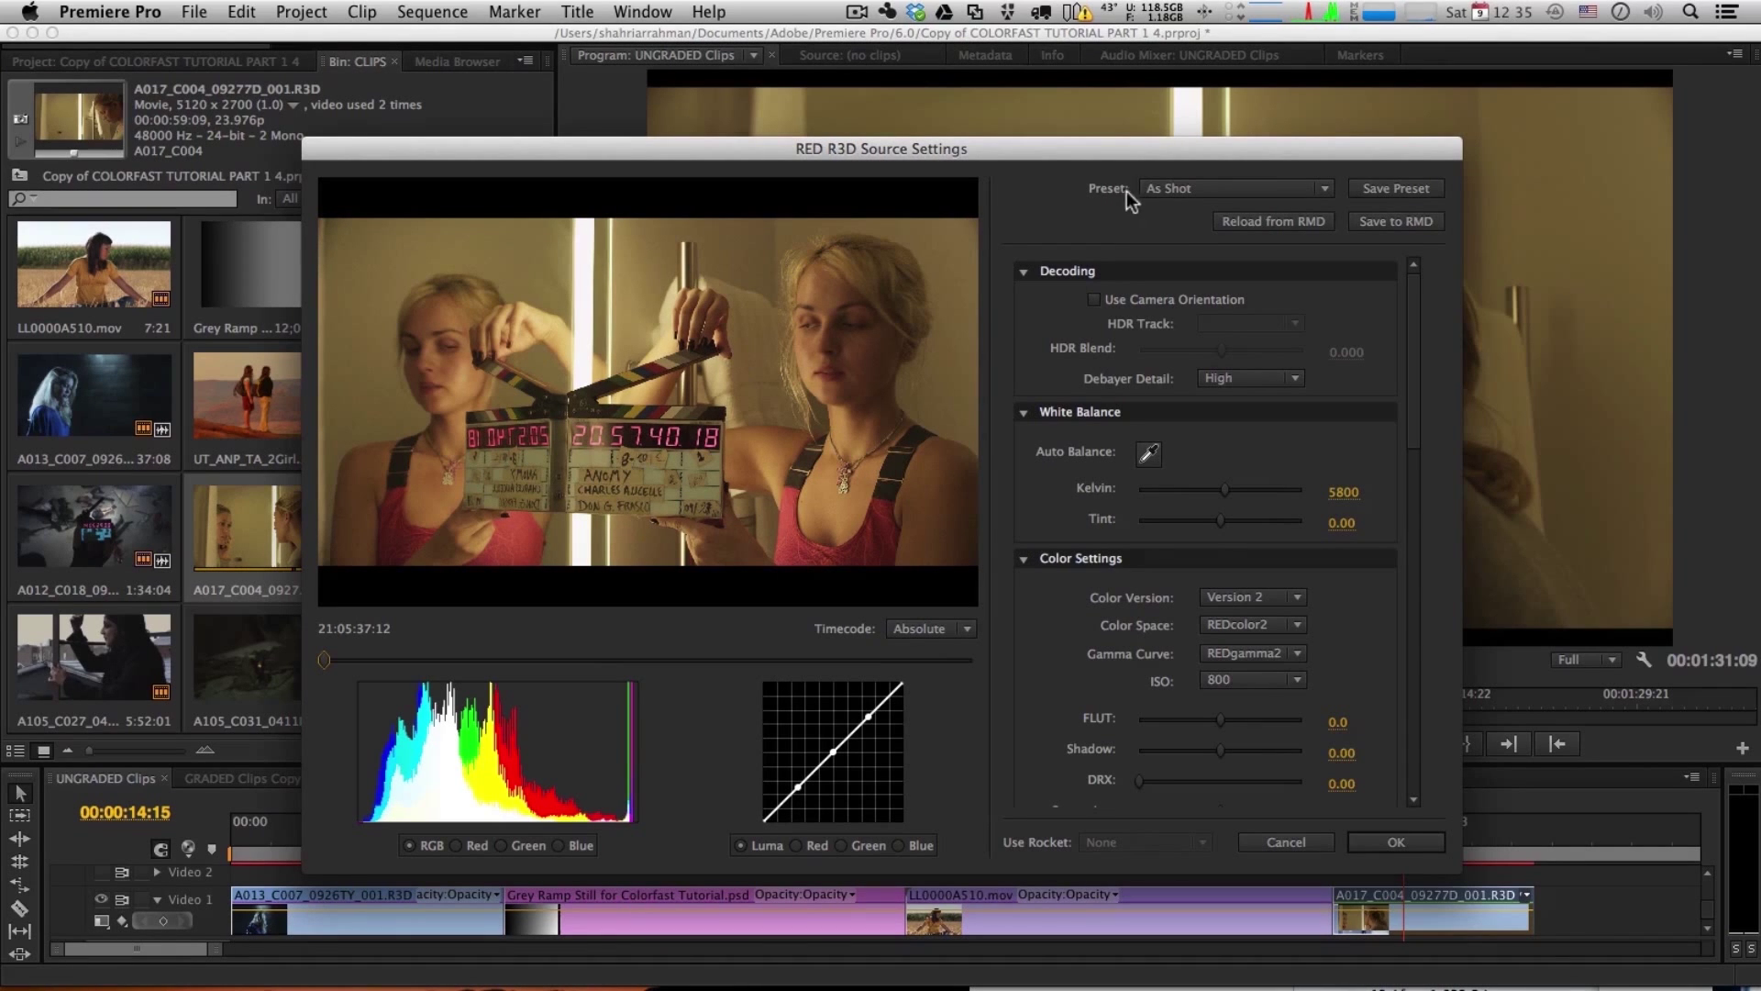
Step: Apply the Custom preset with the REDlogFilm gamma curve in the clip's RED R3D source settings
left_click(1181, 195)
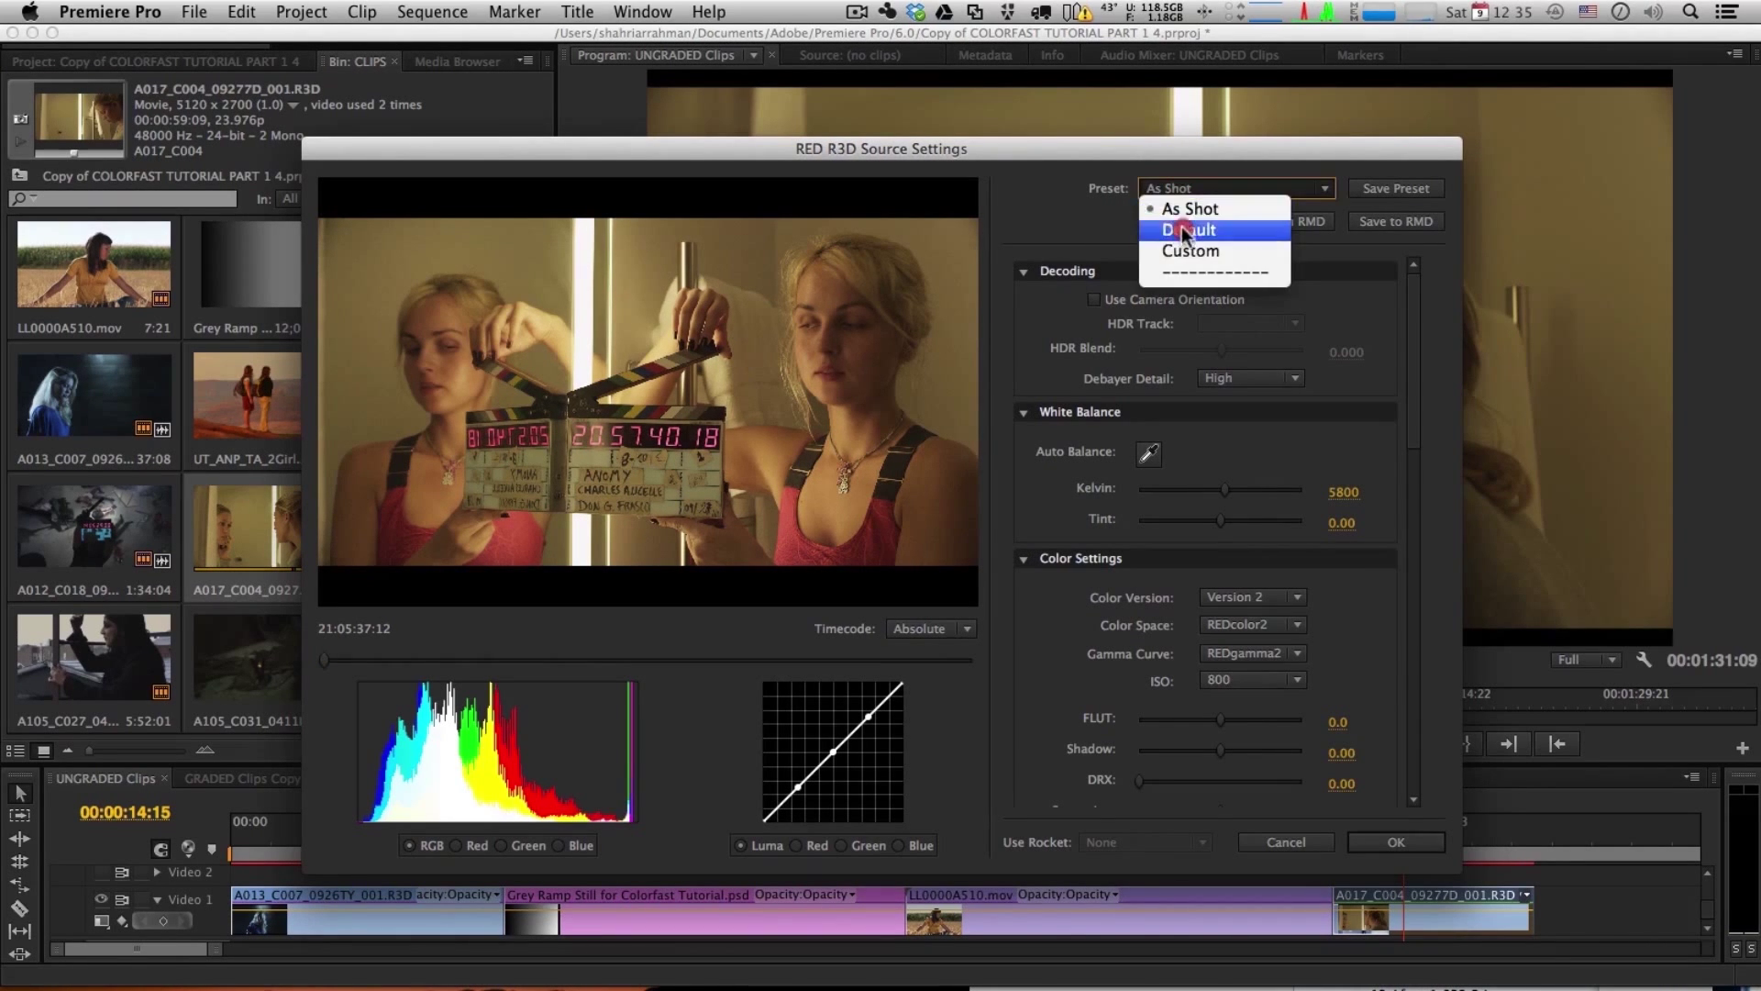
left_click(1188, 240)
left_click(1229, 660)
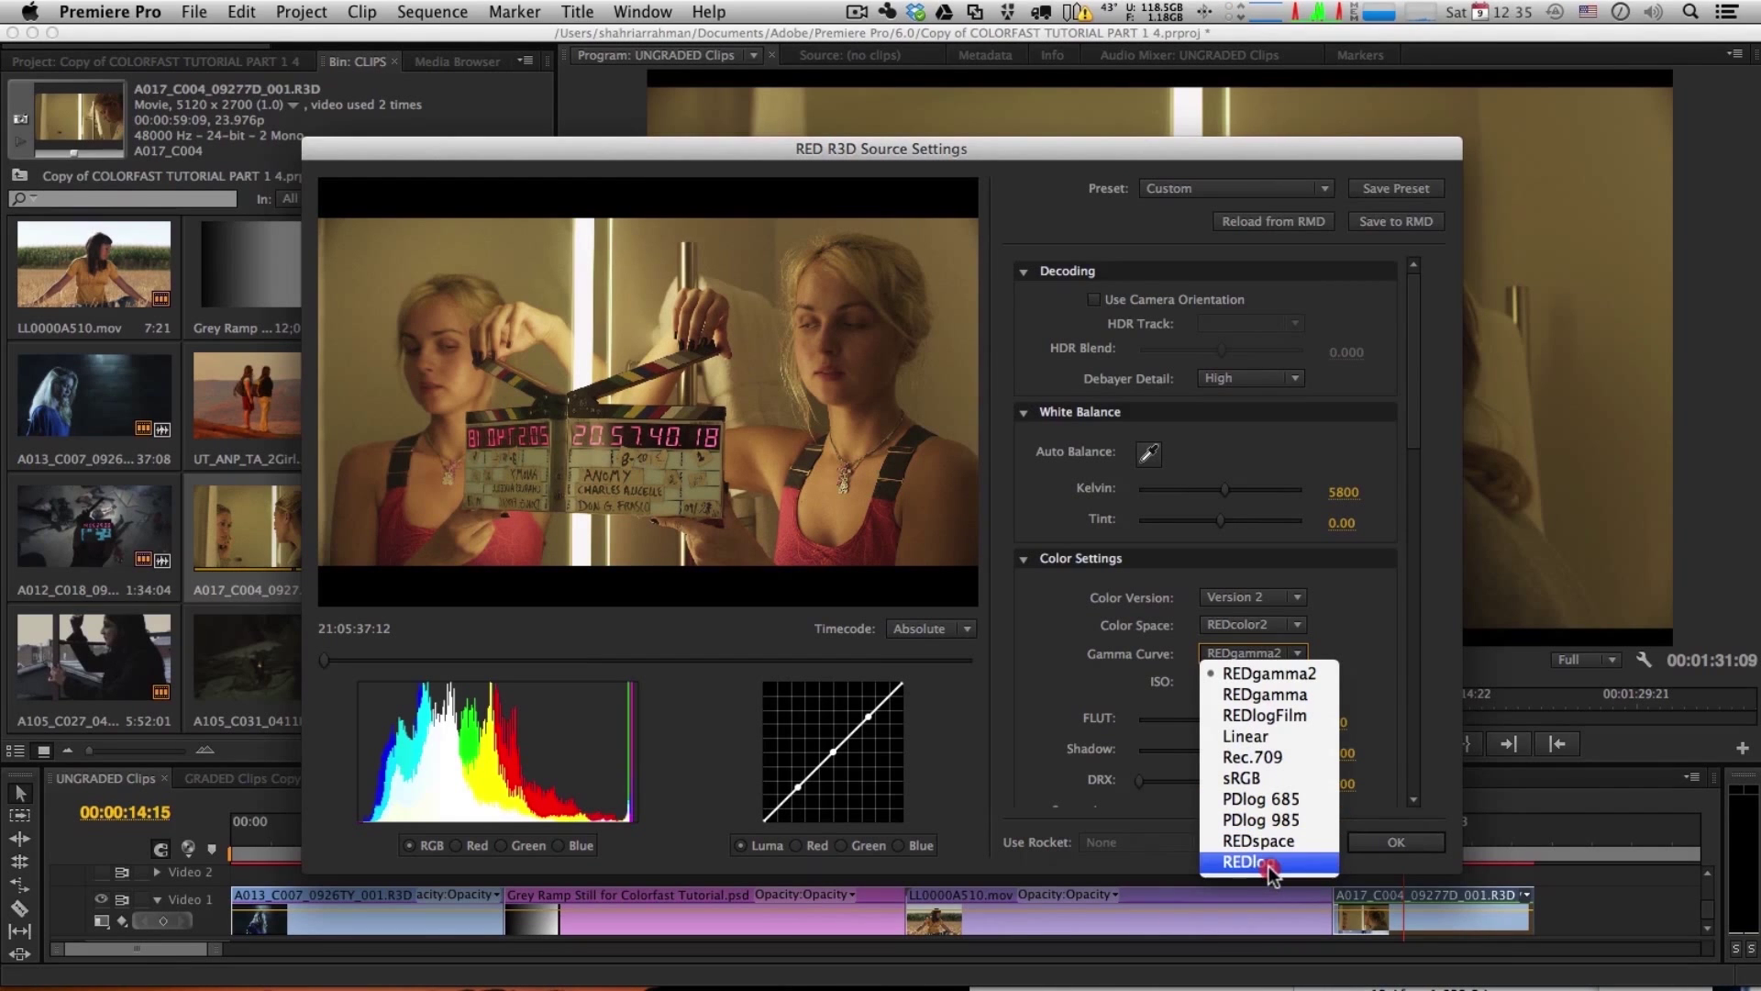
left_click(1307, 717)
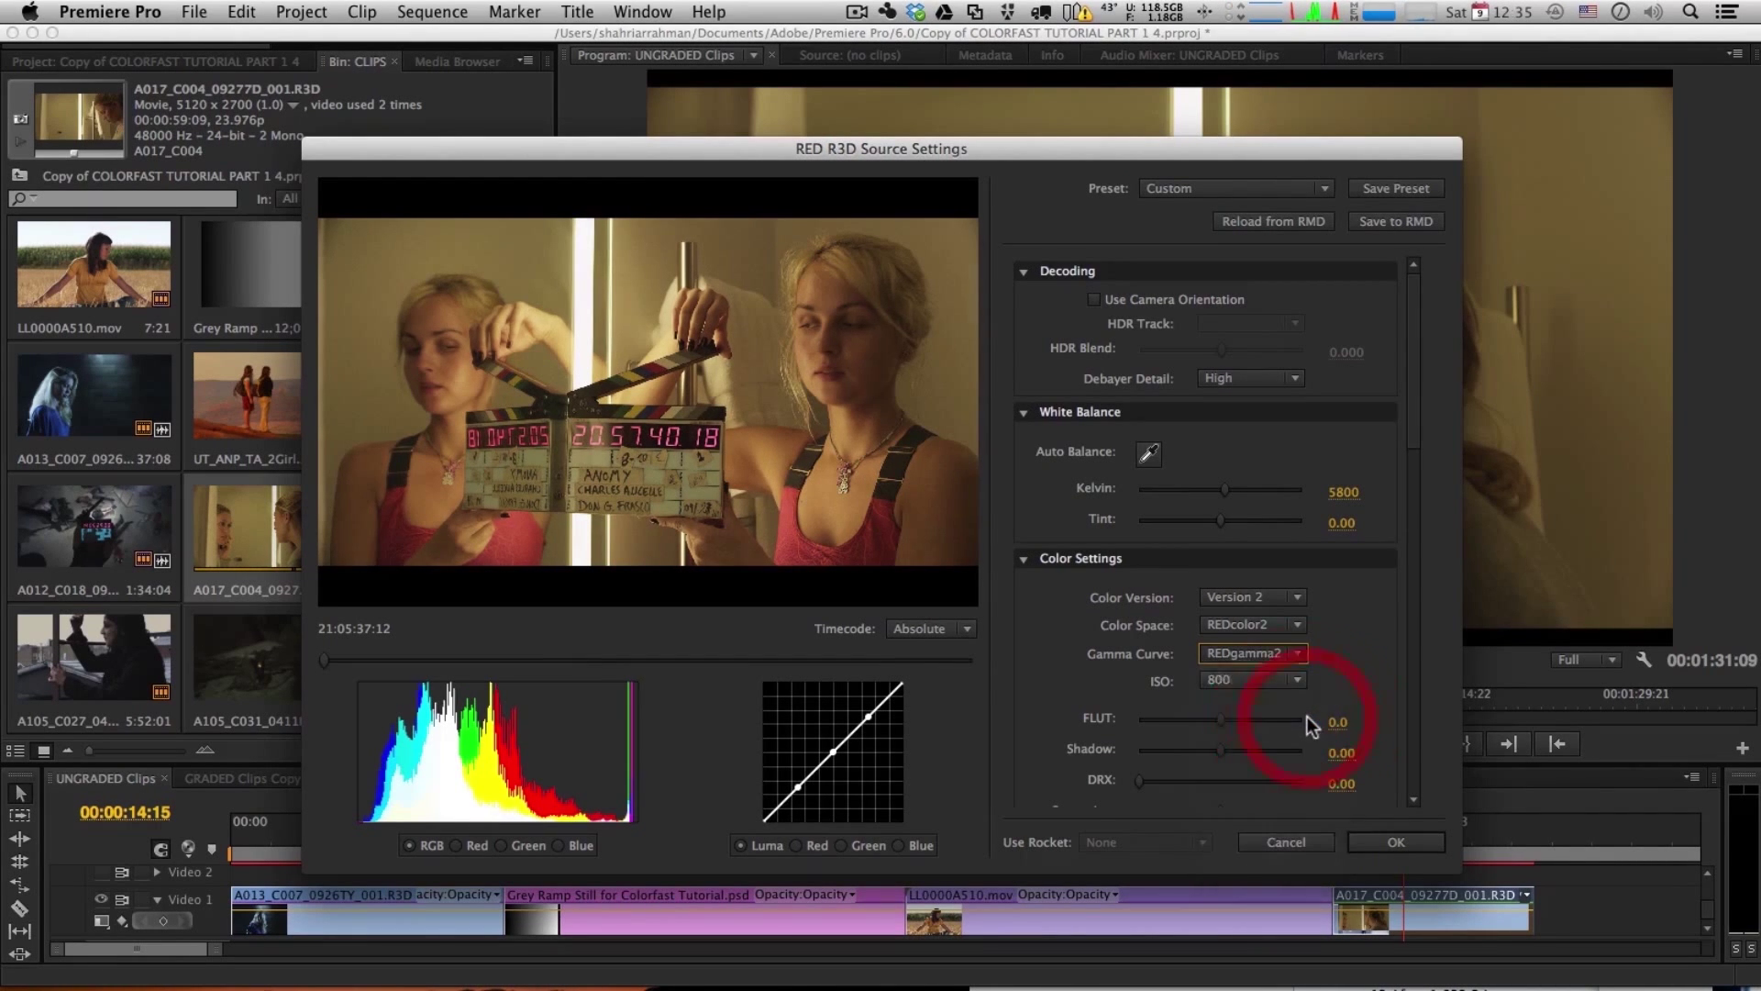
left_click(1257, 657)
left_click(1408, 650)
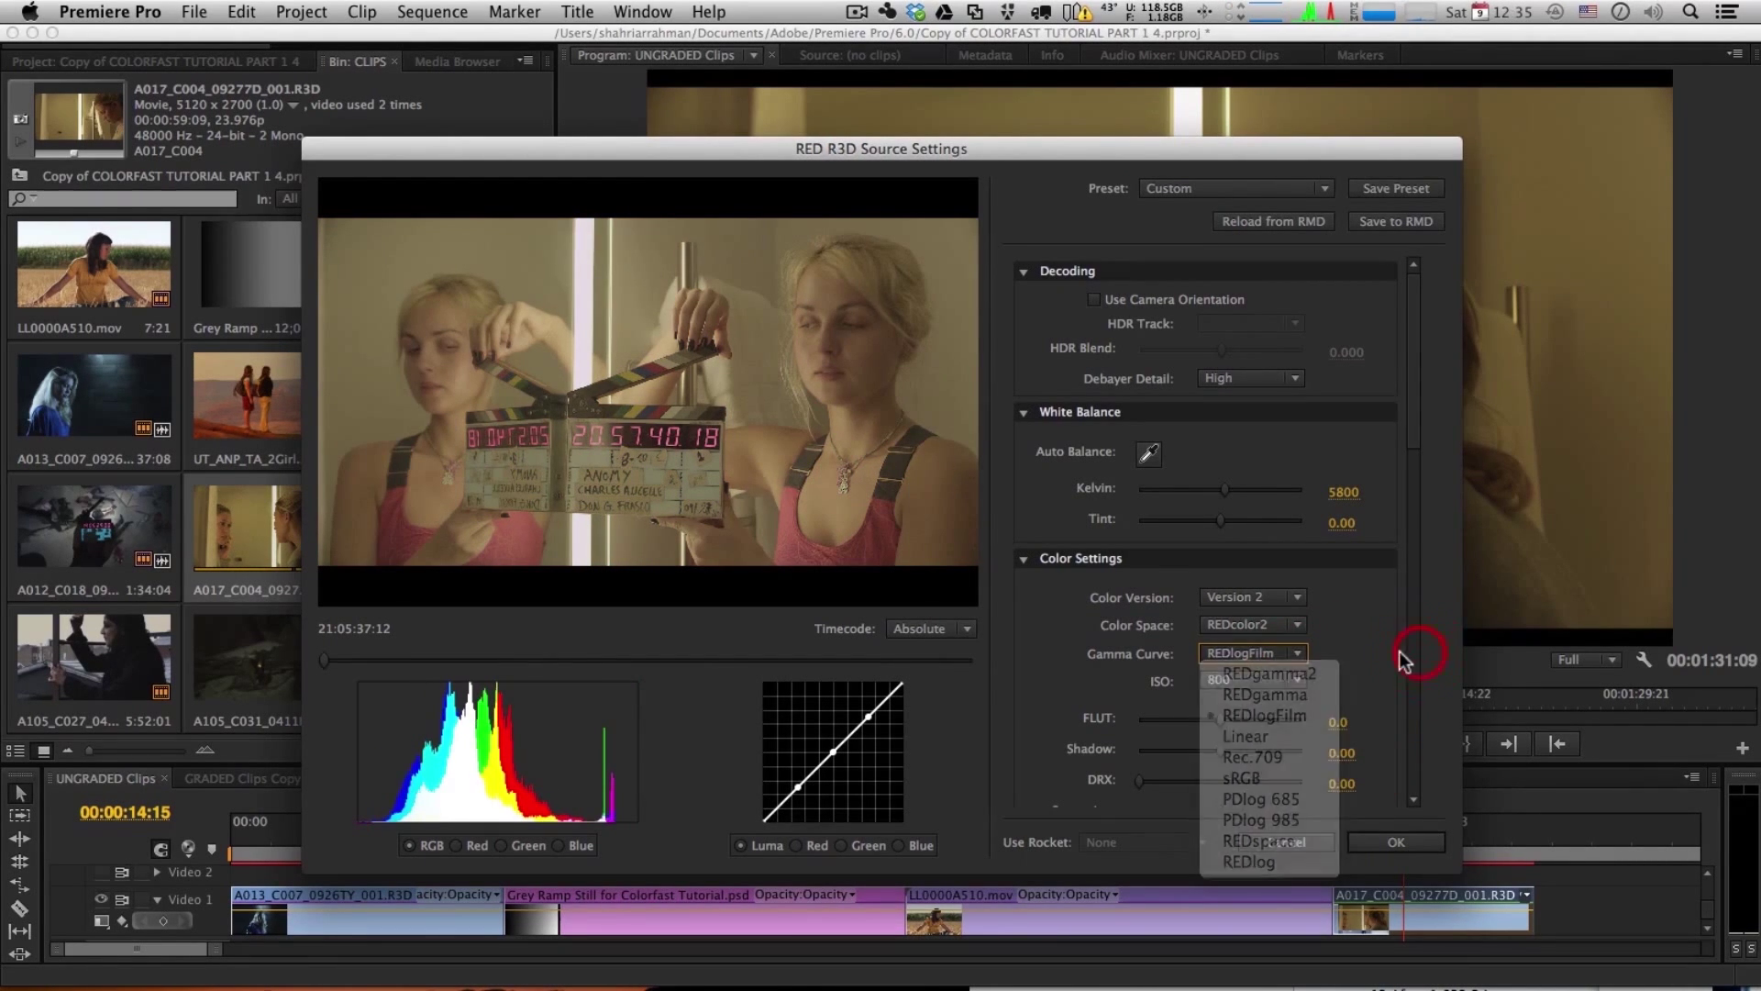
left_click(1397, 842)
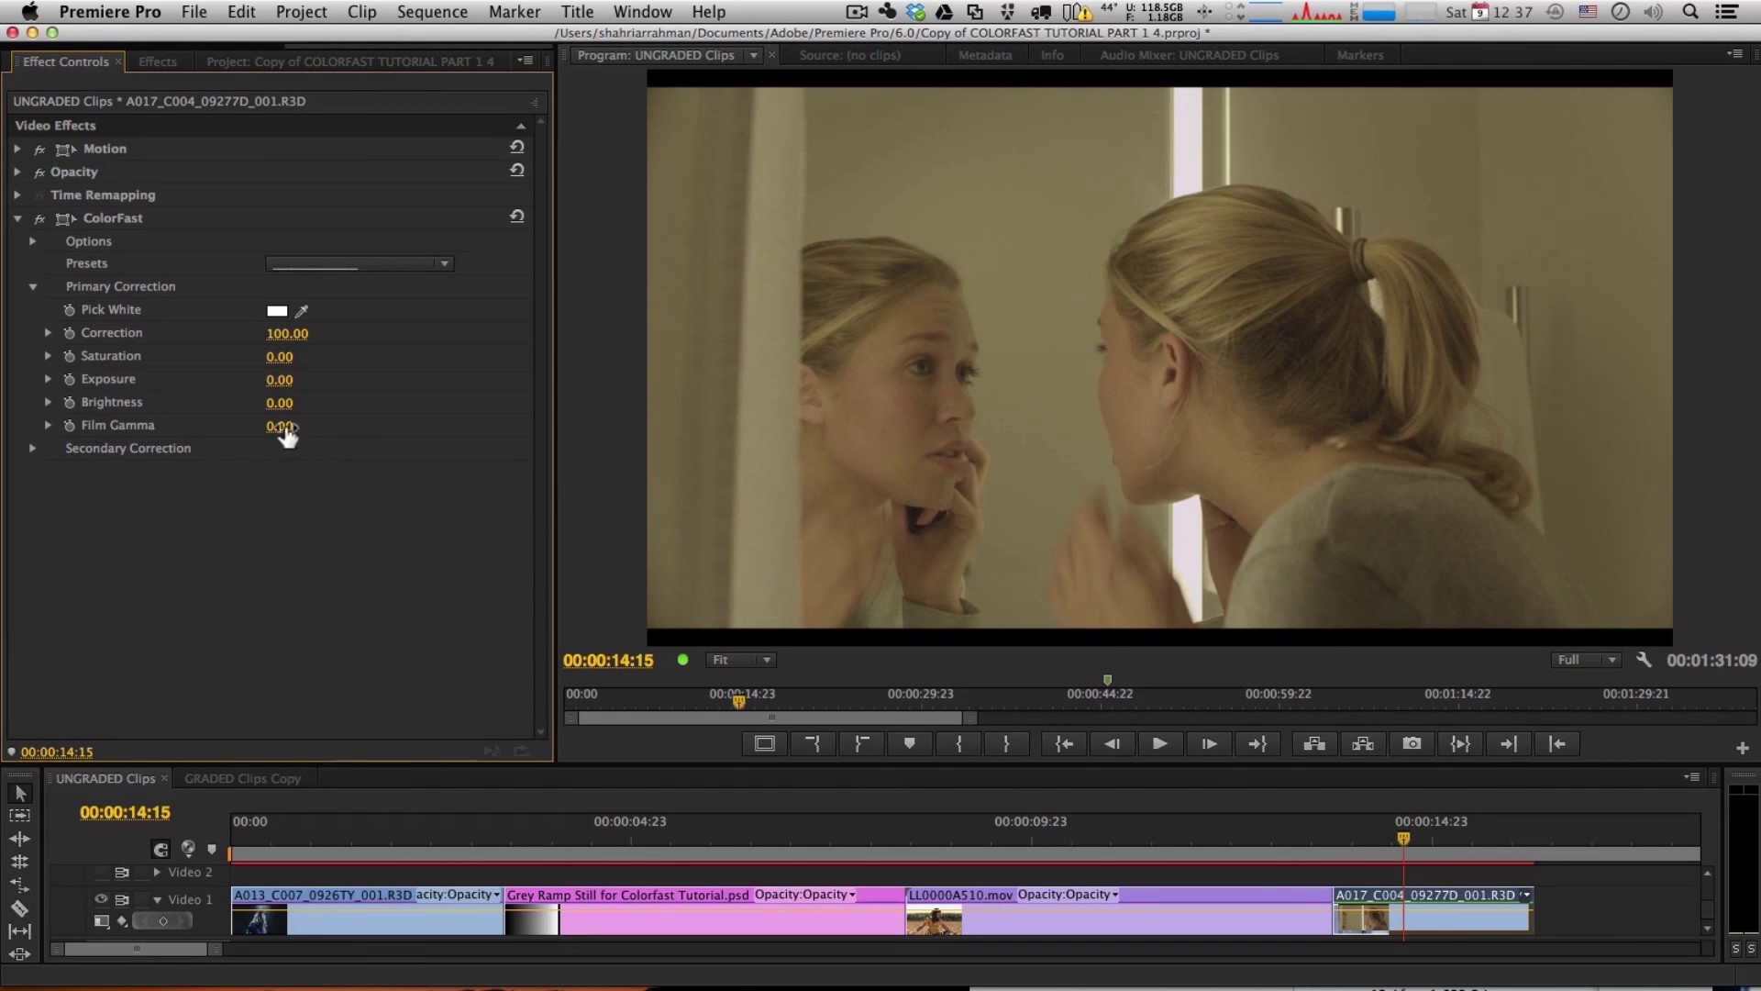
Step: Set ColorFast's Film Gamma to 100 and sample Pick White from the pale surface behind the woman's ponytail
left_click_drag(283, 427, 385, 428)
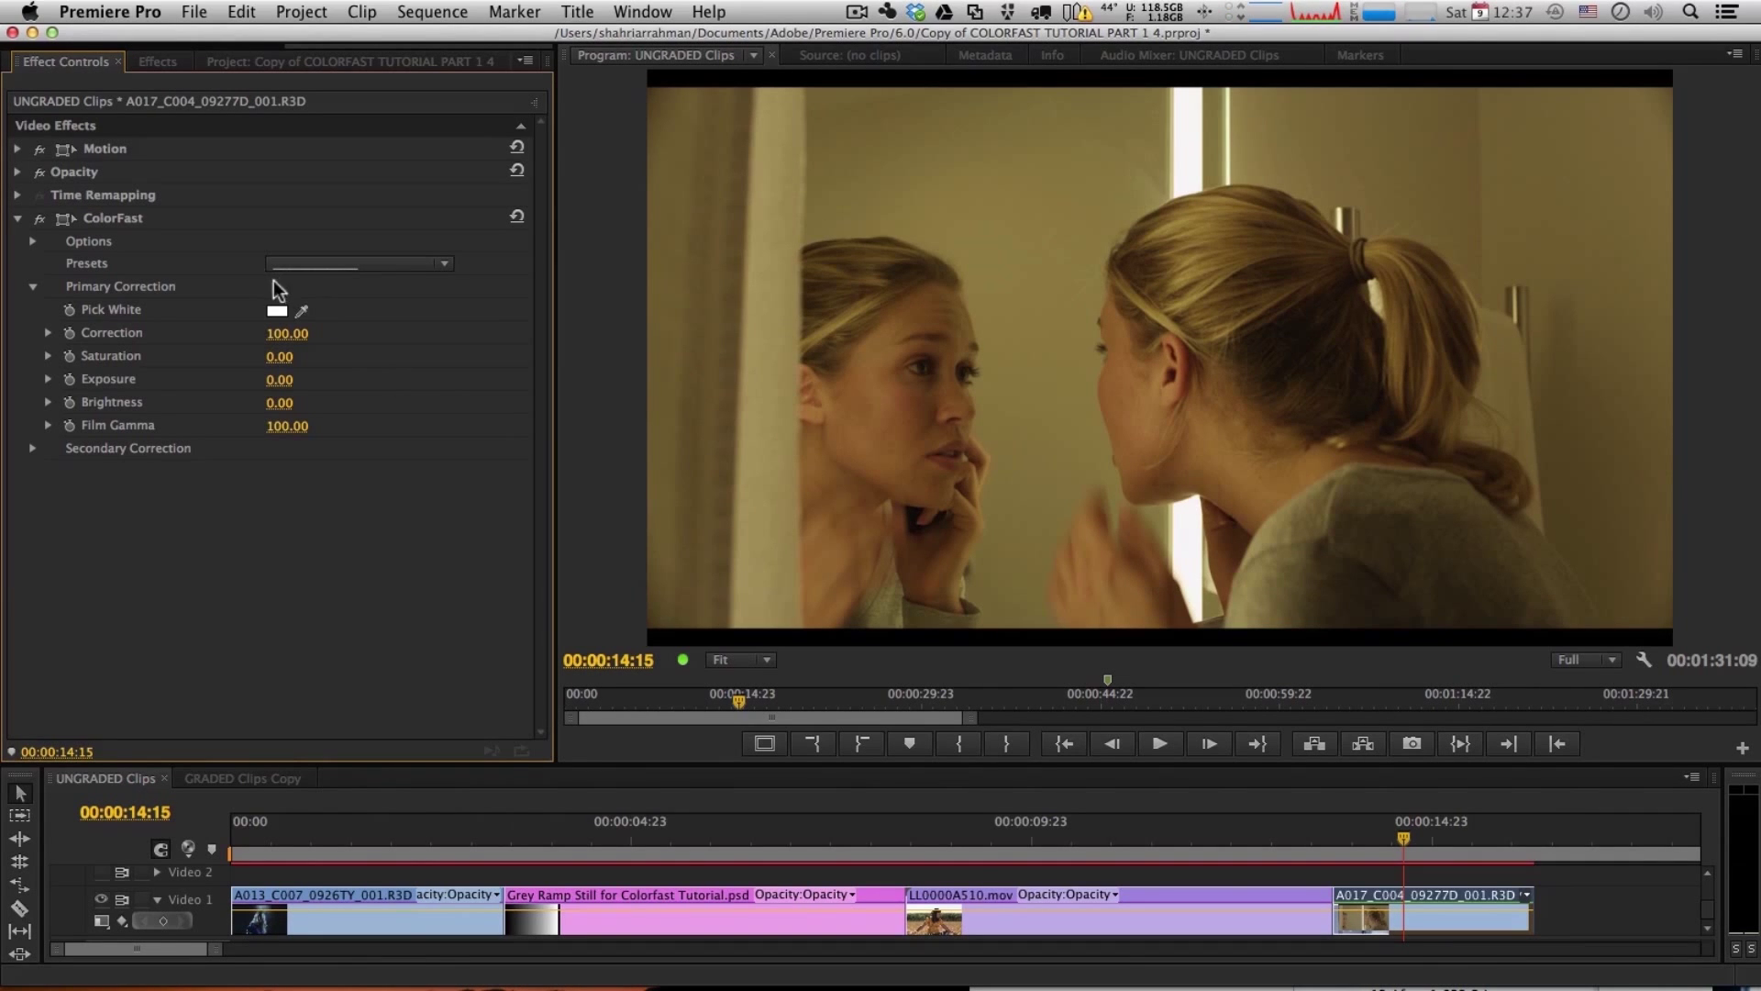
left_click(302, 311)
left_click(1454, 387)
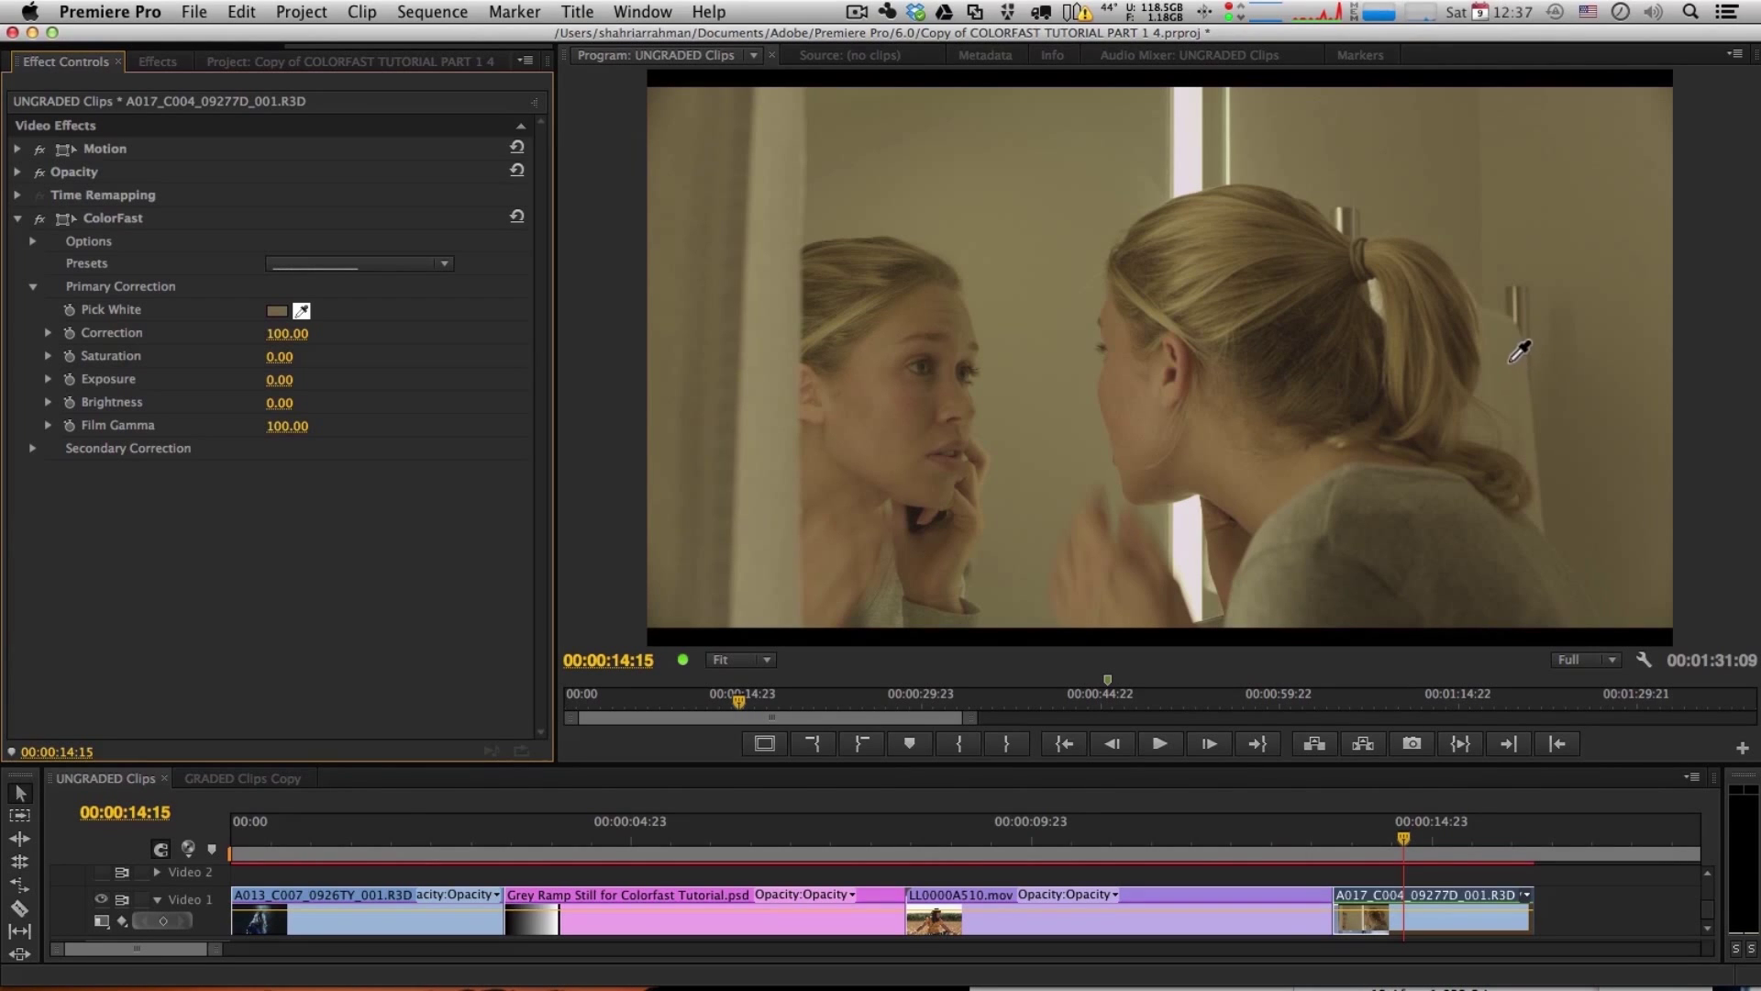
left_click(1502, 378)
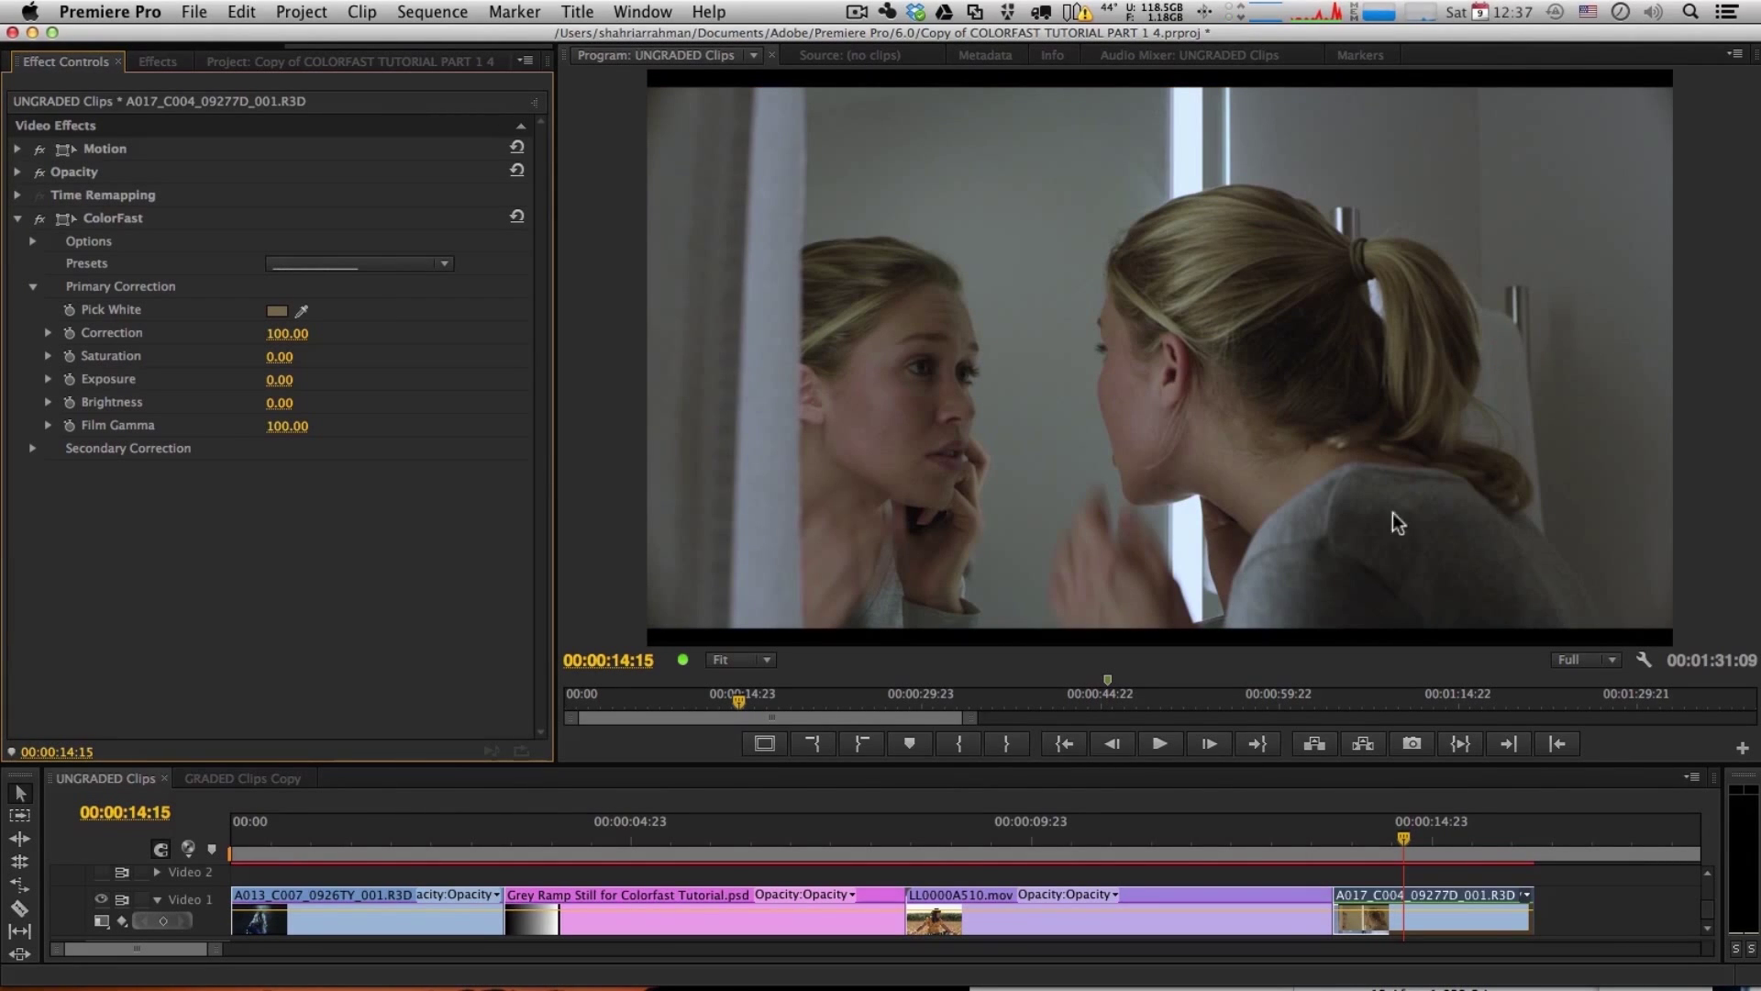
Step: Set the primary correction's Saturation to 38 and Brightness to 34
left_click_drag(280, 357, 325, 365)
left_click_drag(279, 403, 311, 403)
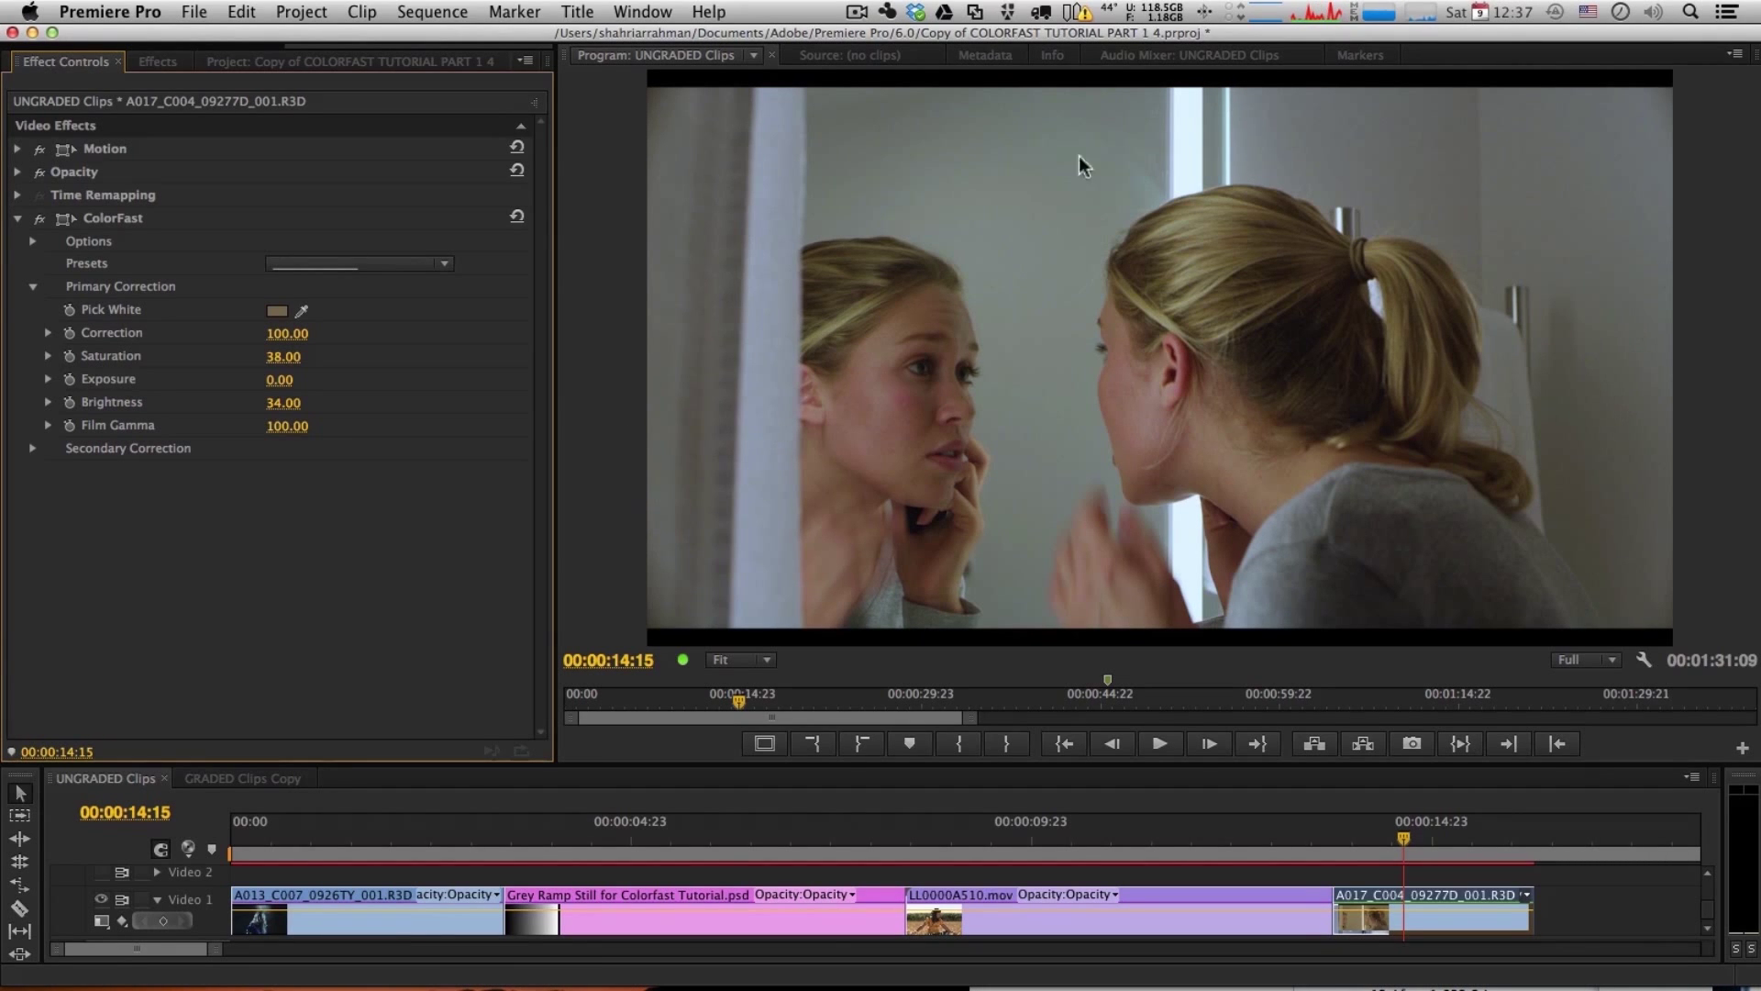
Step: Examine ColorFast's Secondary Correction settings for highlights, midtones, shadows and masks, and collapse the Shape mask group
left_click(32, 447)
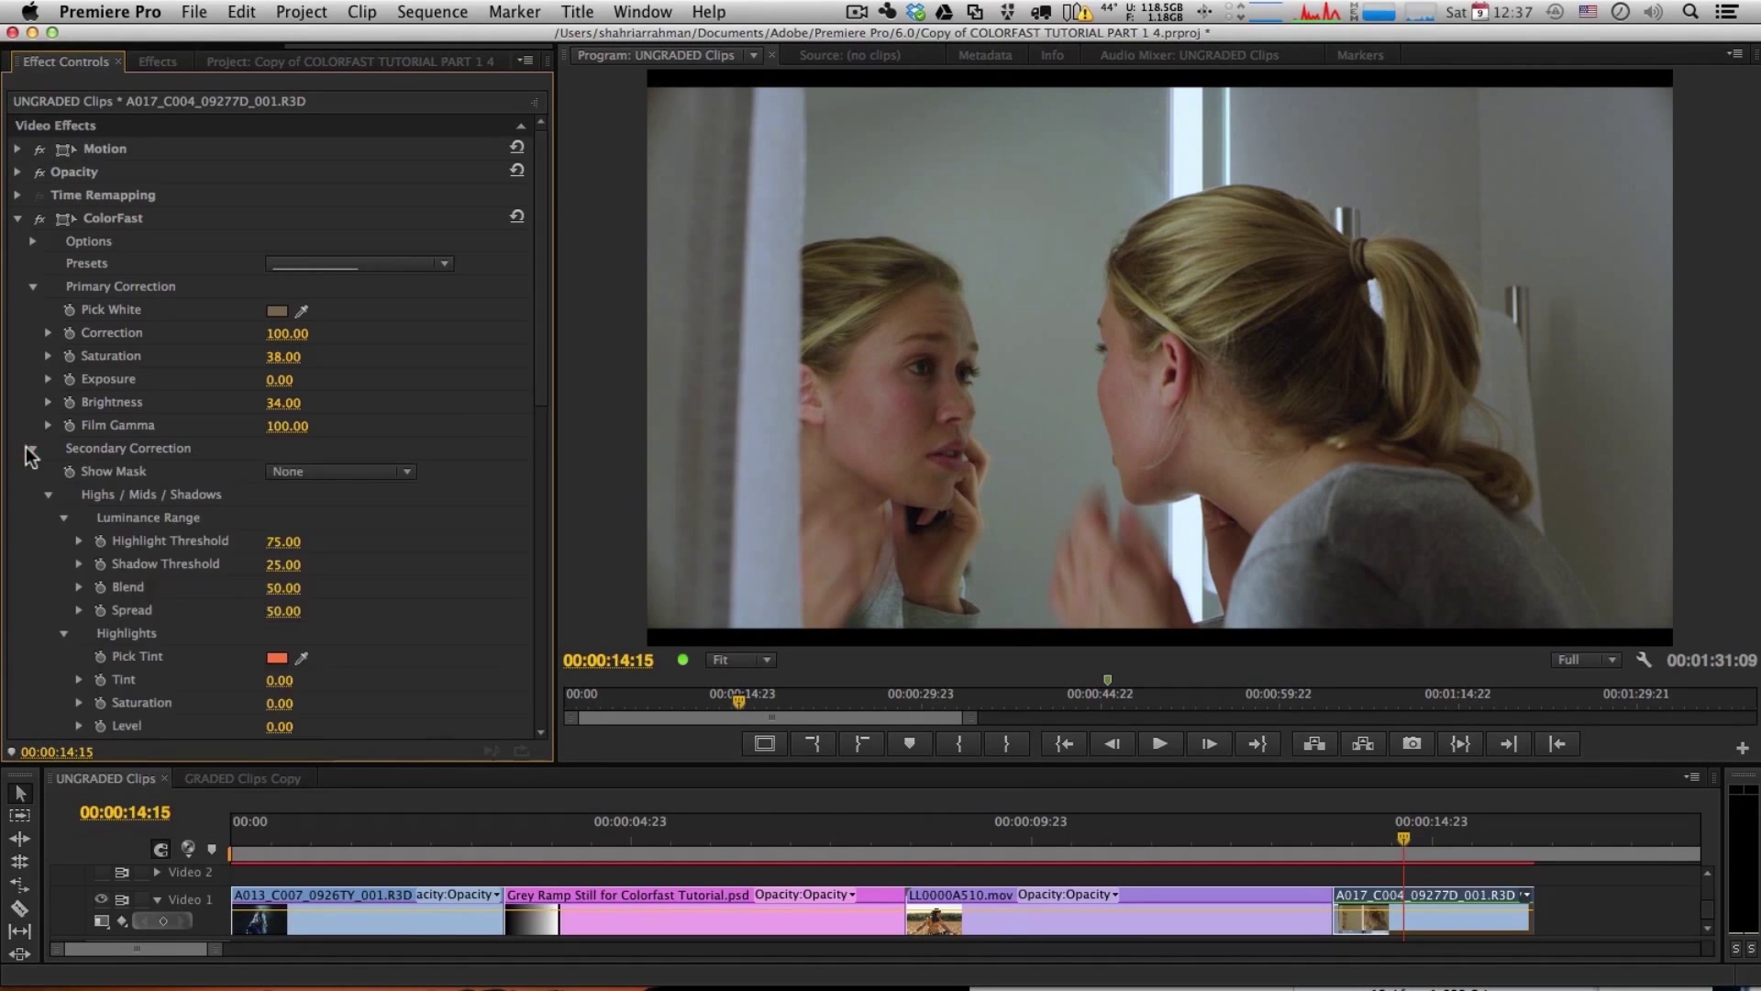
scroll(417, 706, "down", 5)
scroll(464, 676, "up", 5)
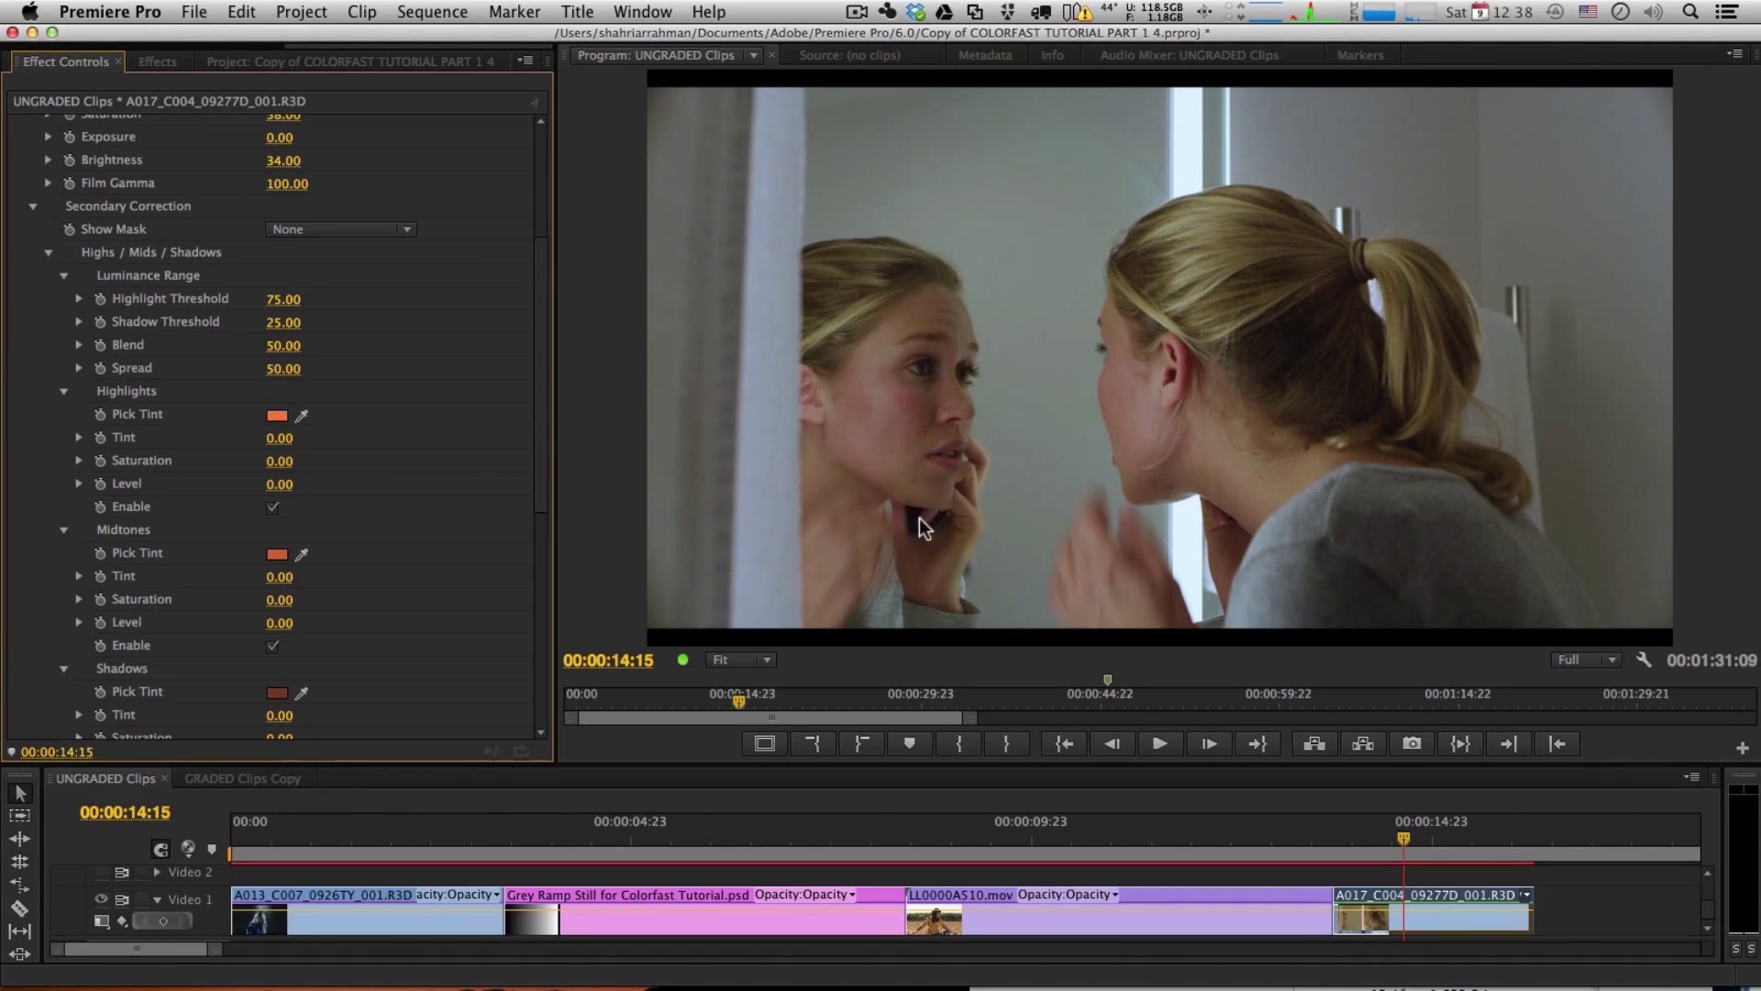
left_click_drag(542, 405, 542, 616)
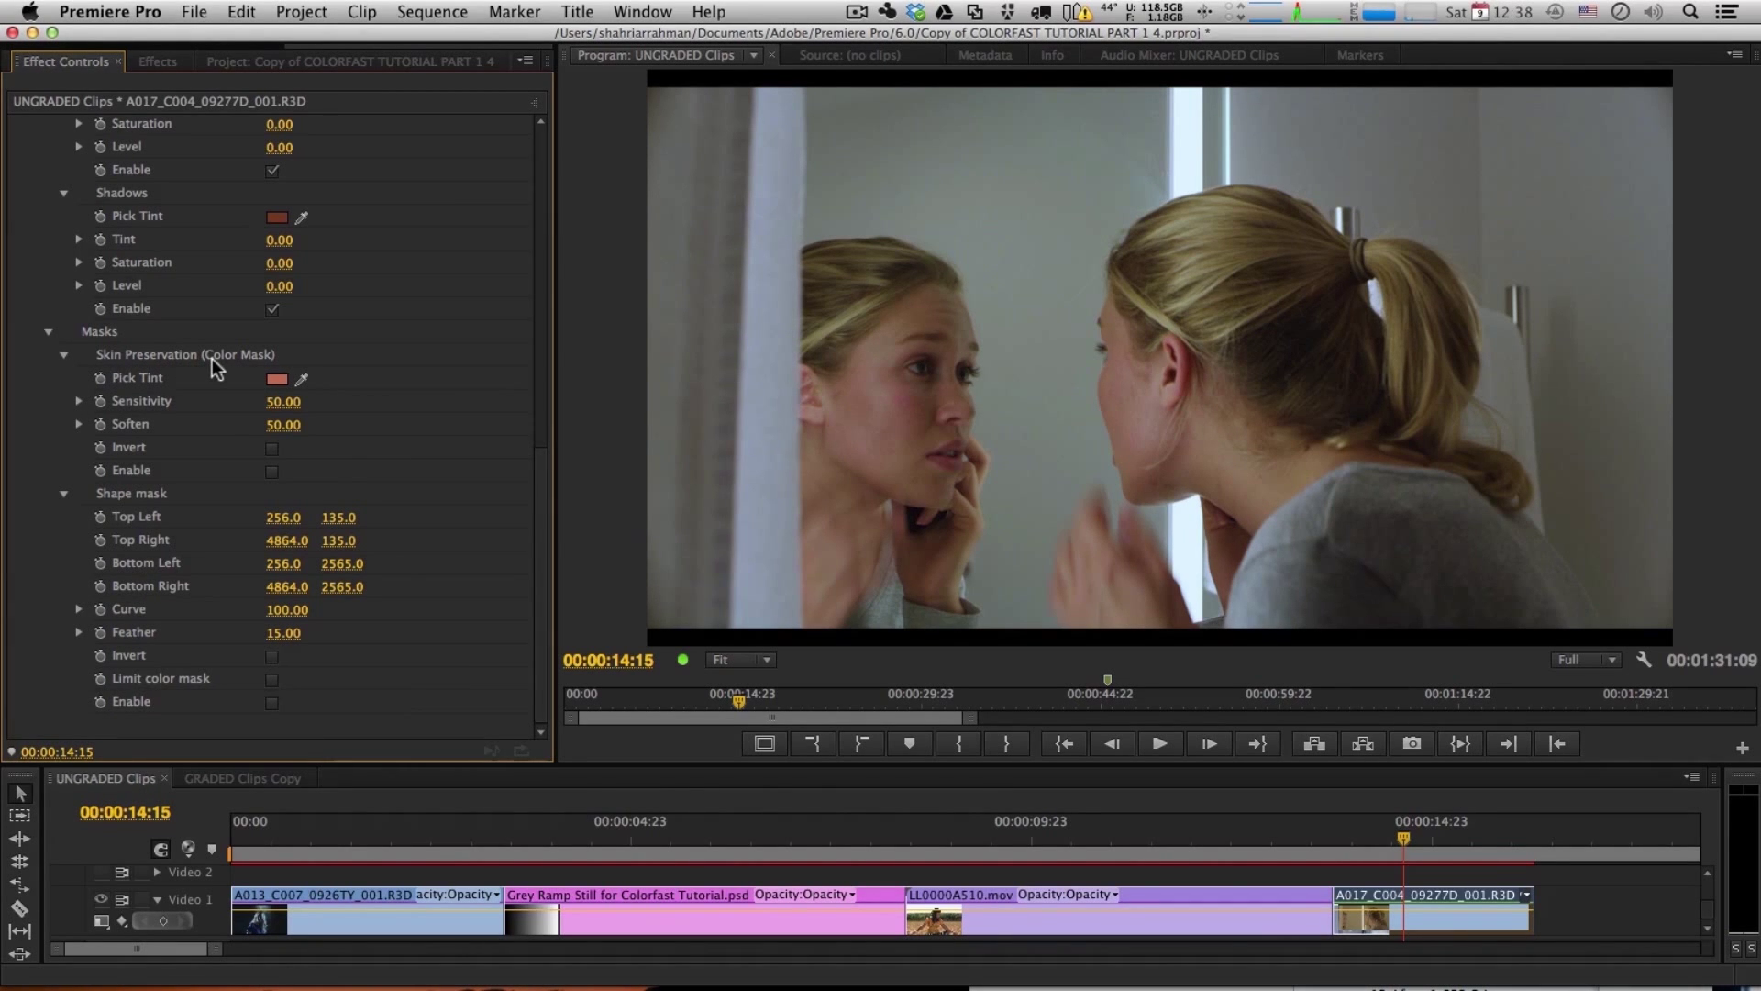
left_click(64, 491)
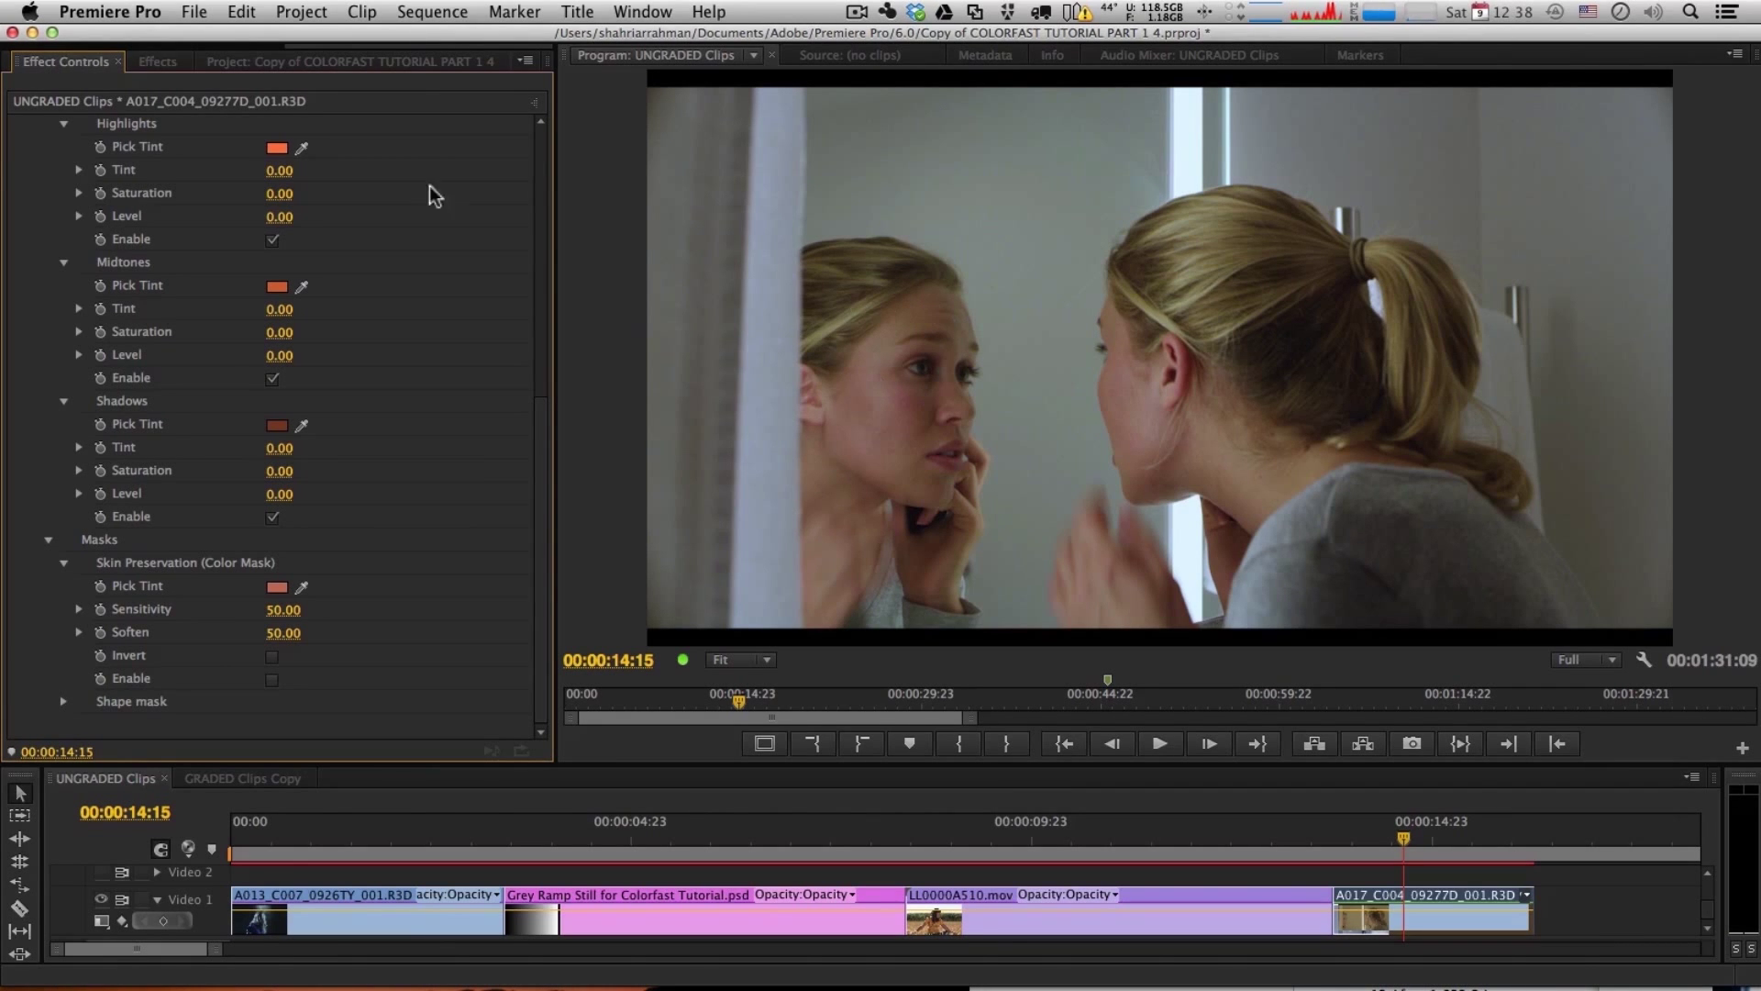
scroll(228, 441, "up", 10)
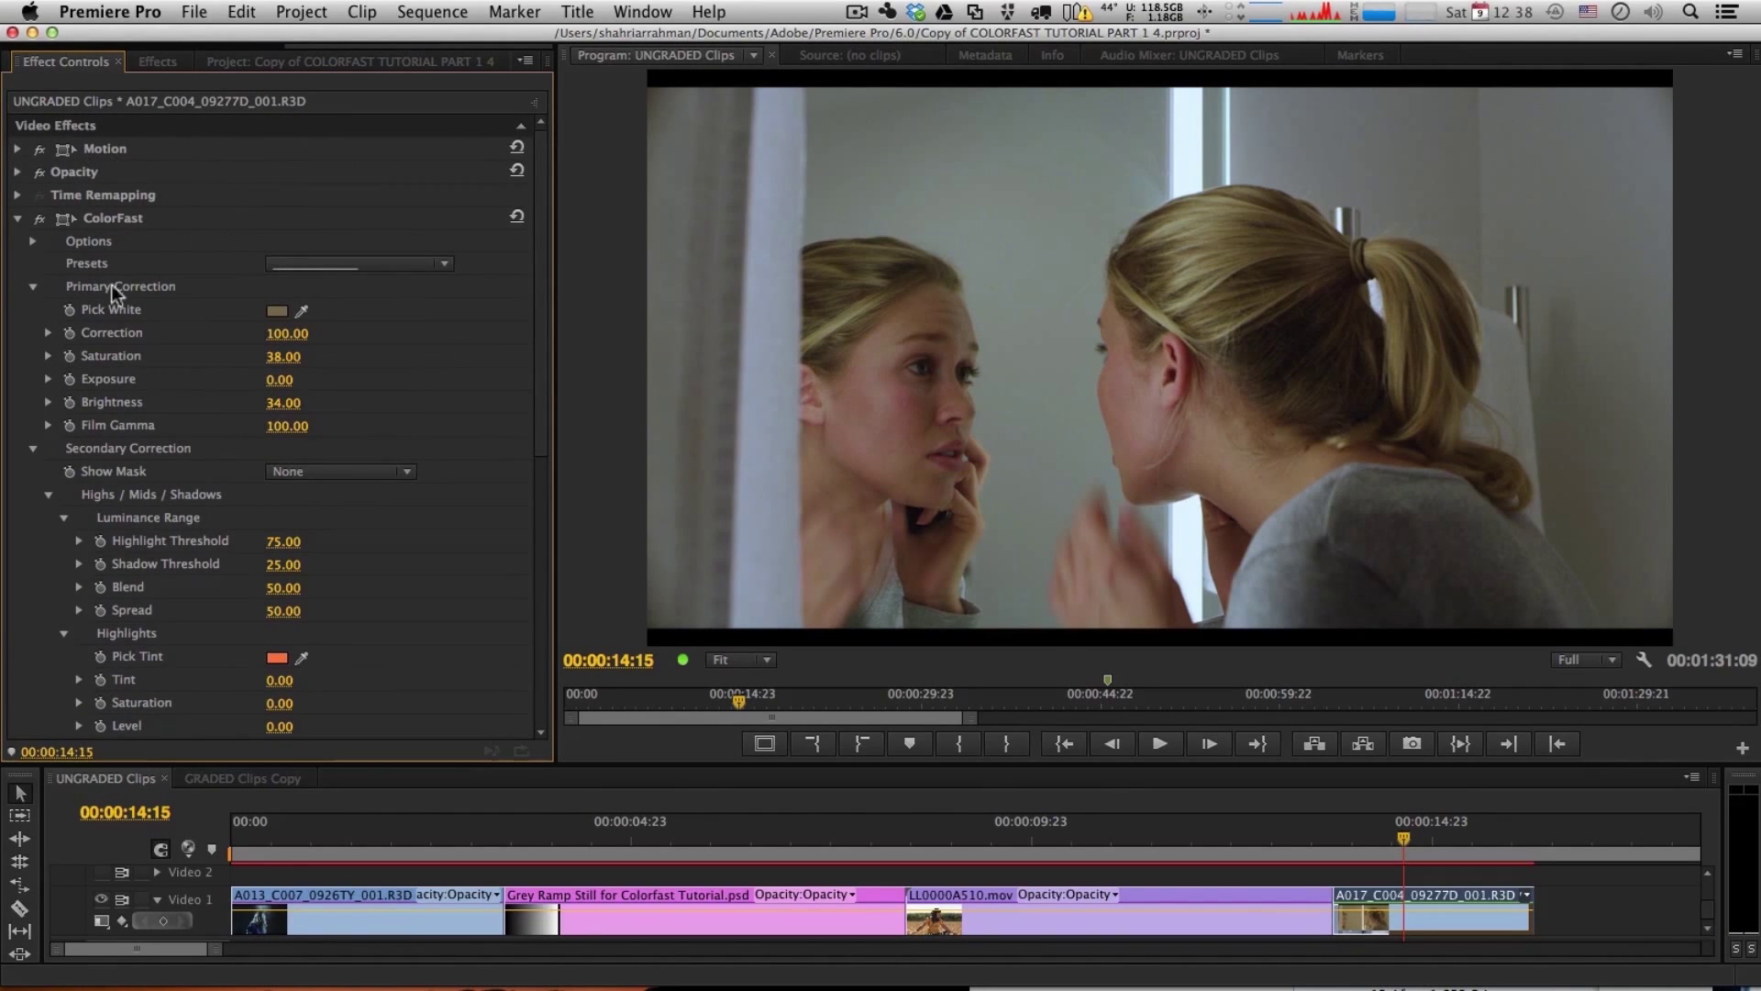
scroll(348, 546, "down", 8)
scroll(397, 587, "up", 8)
Step: Show the Skin mask and sample its tint from the forehead of the woman in the foreground
left_click(389, 472)
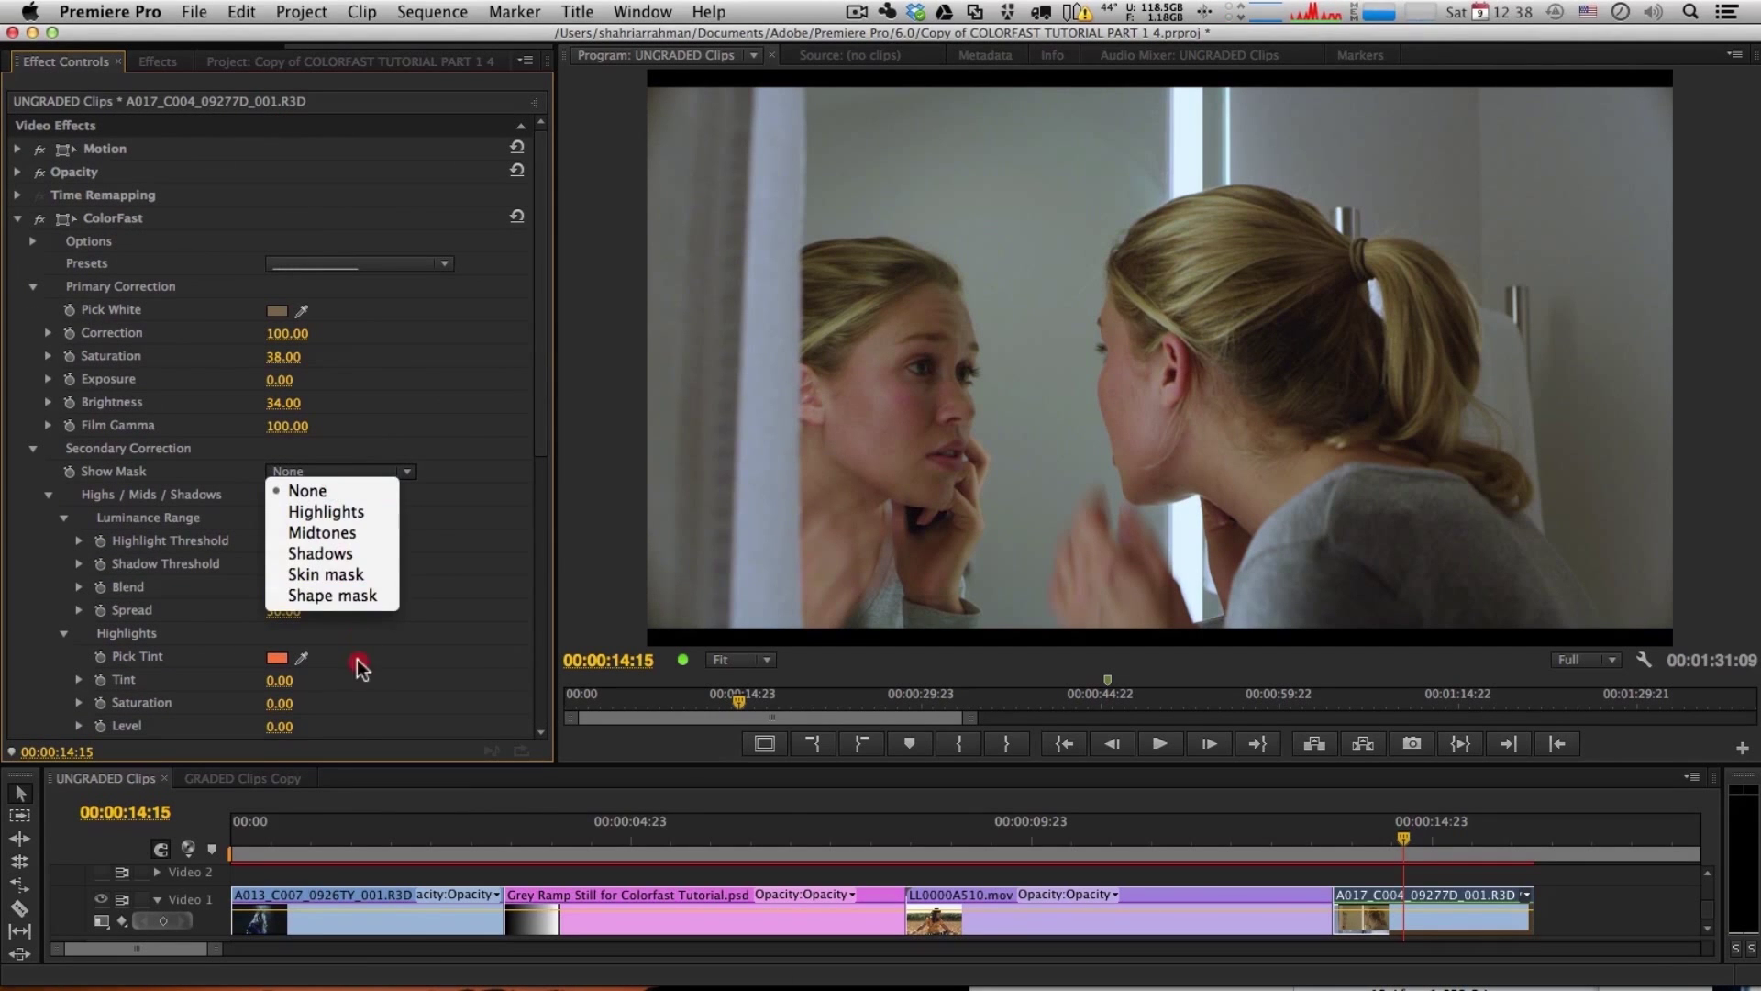
left_click(383, 585)
scroll(500, 586, "down", 8)
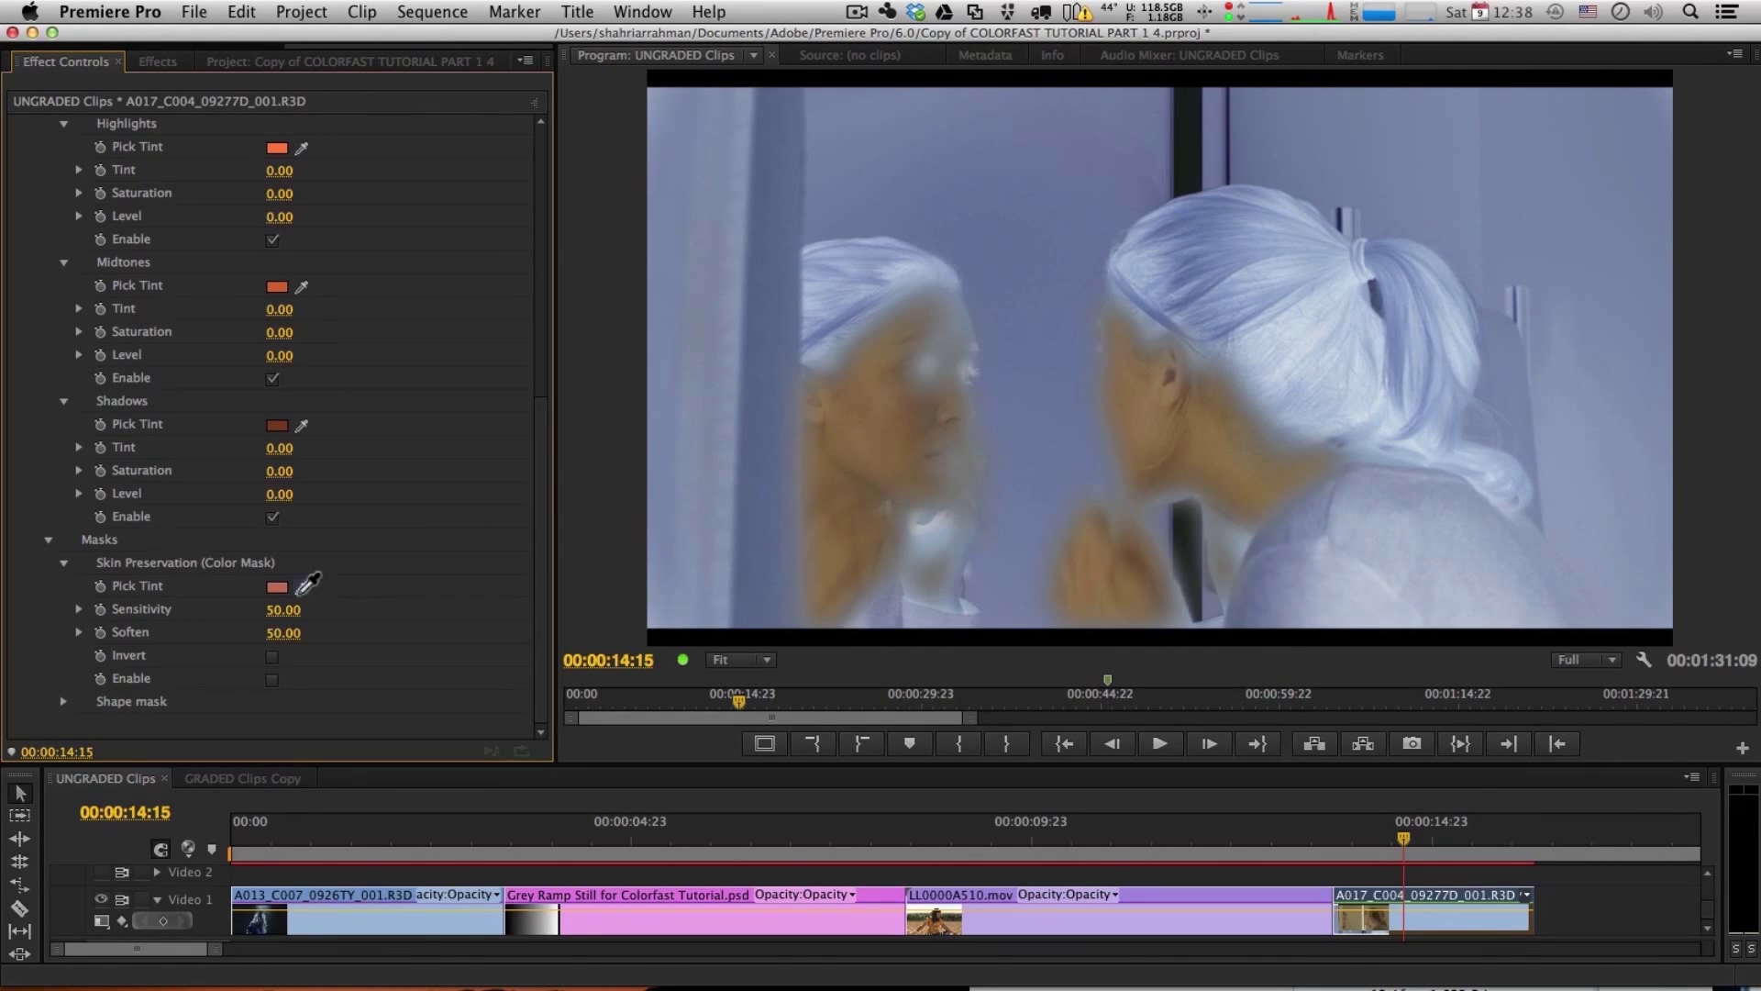
left_click(1112, 328)
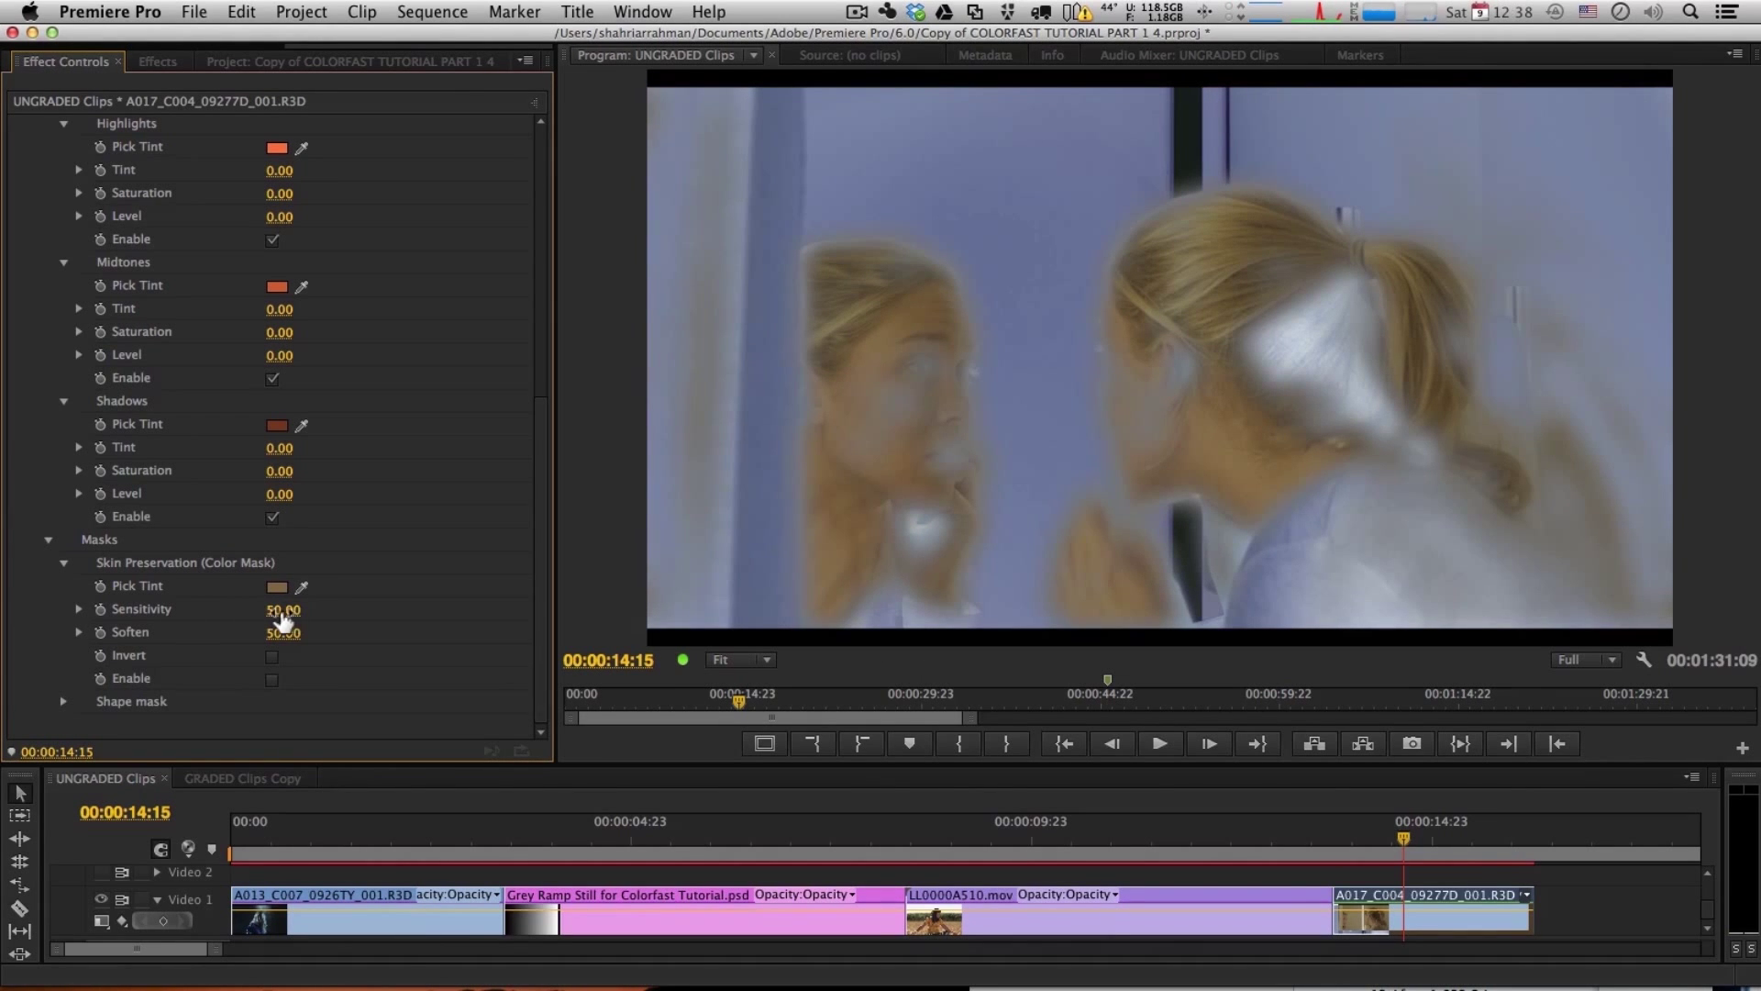
Step: Set the skin color mask's Sensitivity to 56 and Soften to 7, and return Show Mask to None
left_click_drag(283, 609, 289, 610)
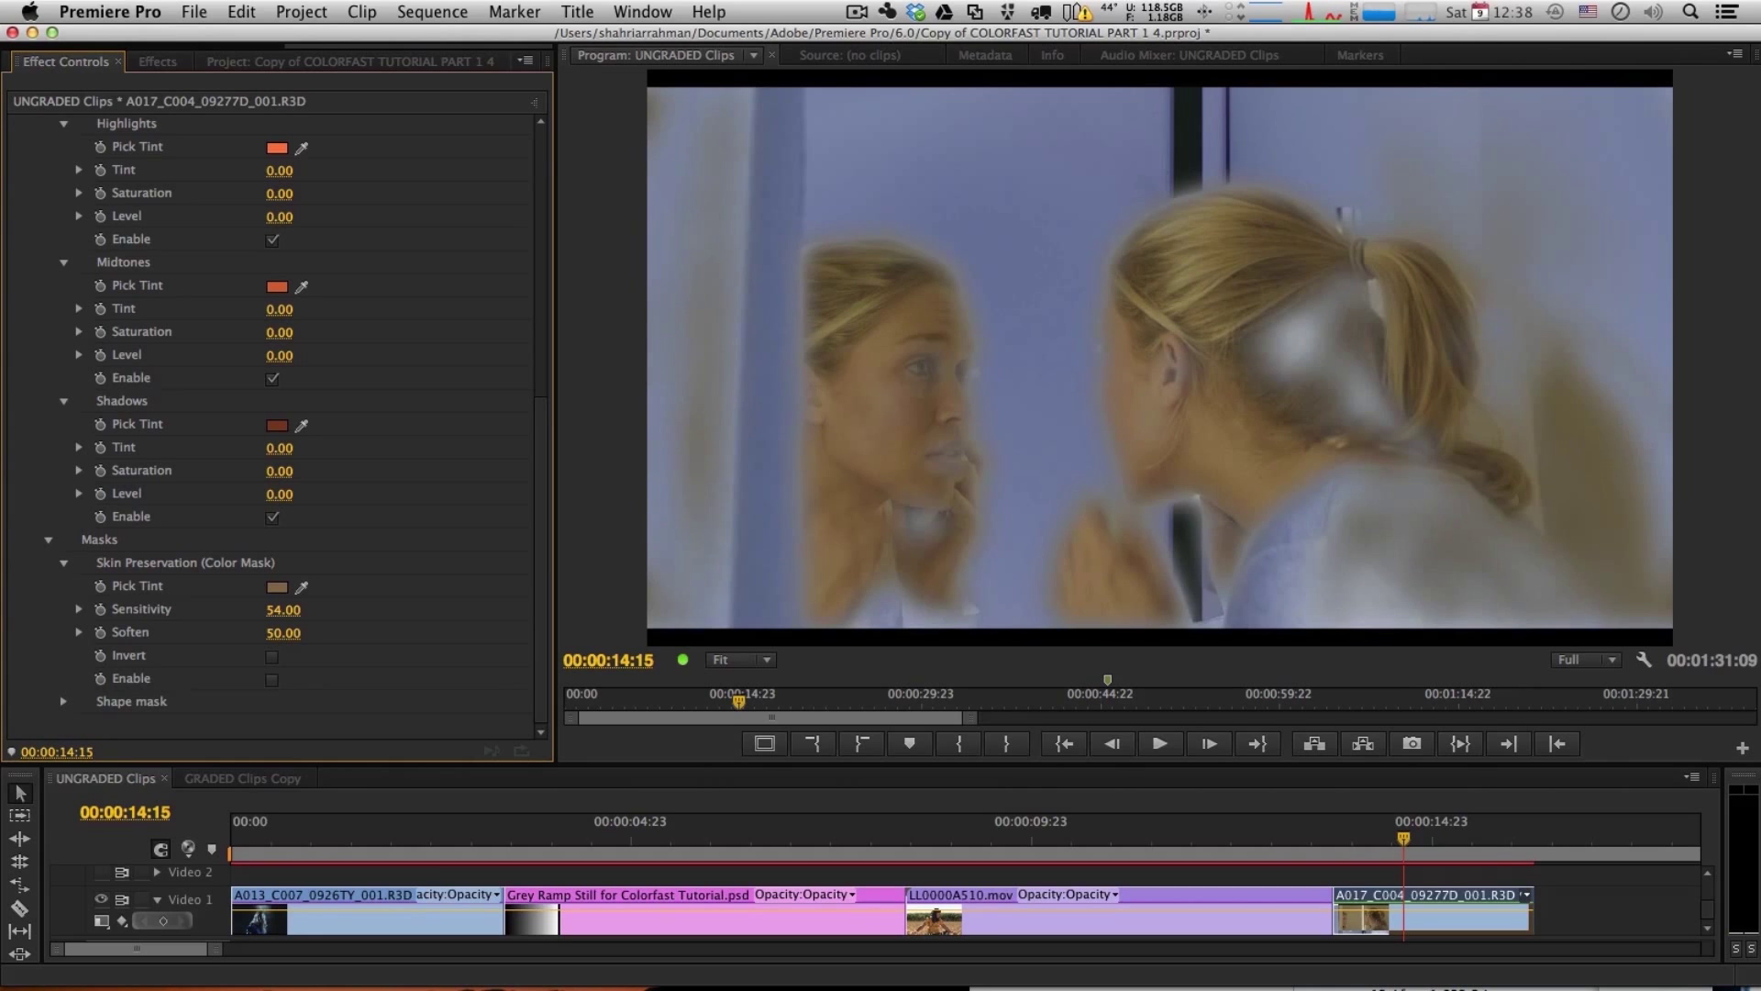
mouse_move(276, 643)
left_mouse_down()
mouse_move(232, 642)
mouse_move(292, 633)
left_mouse_up()
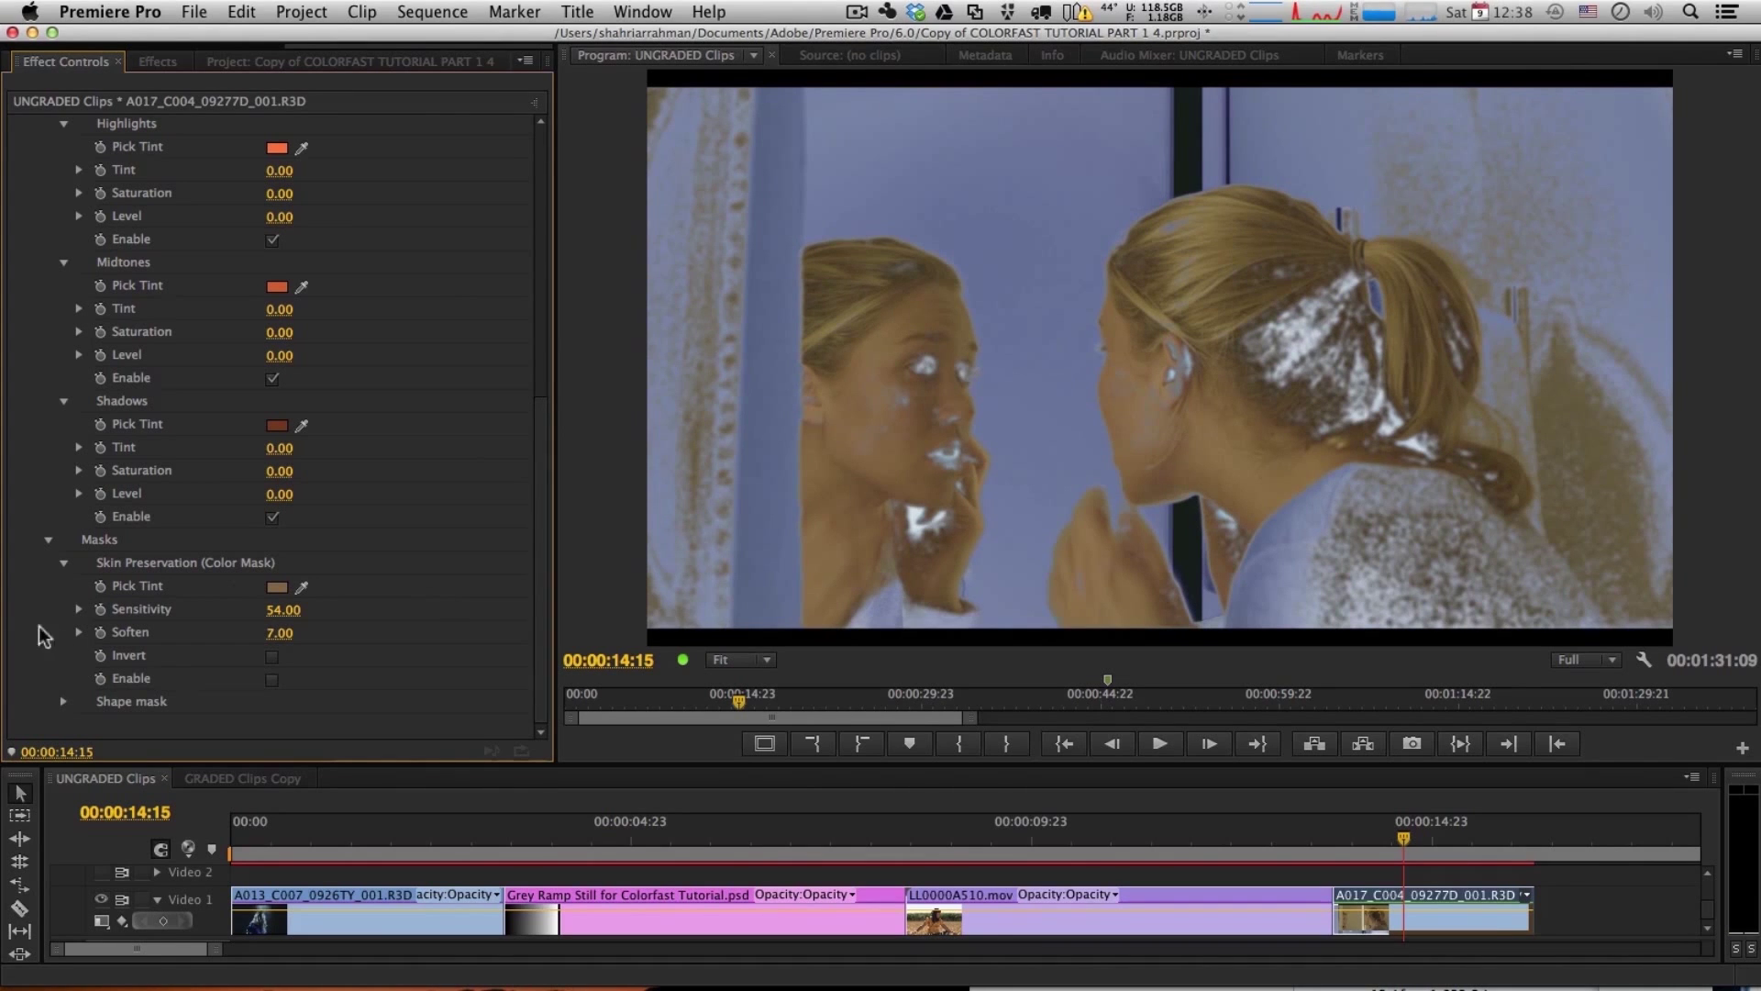
left_click_drag(283, 610, 281, 610)
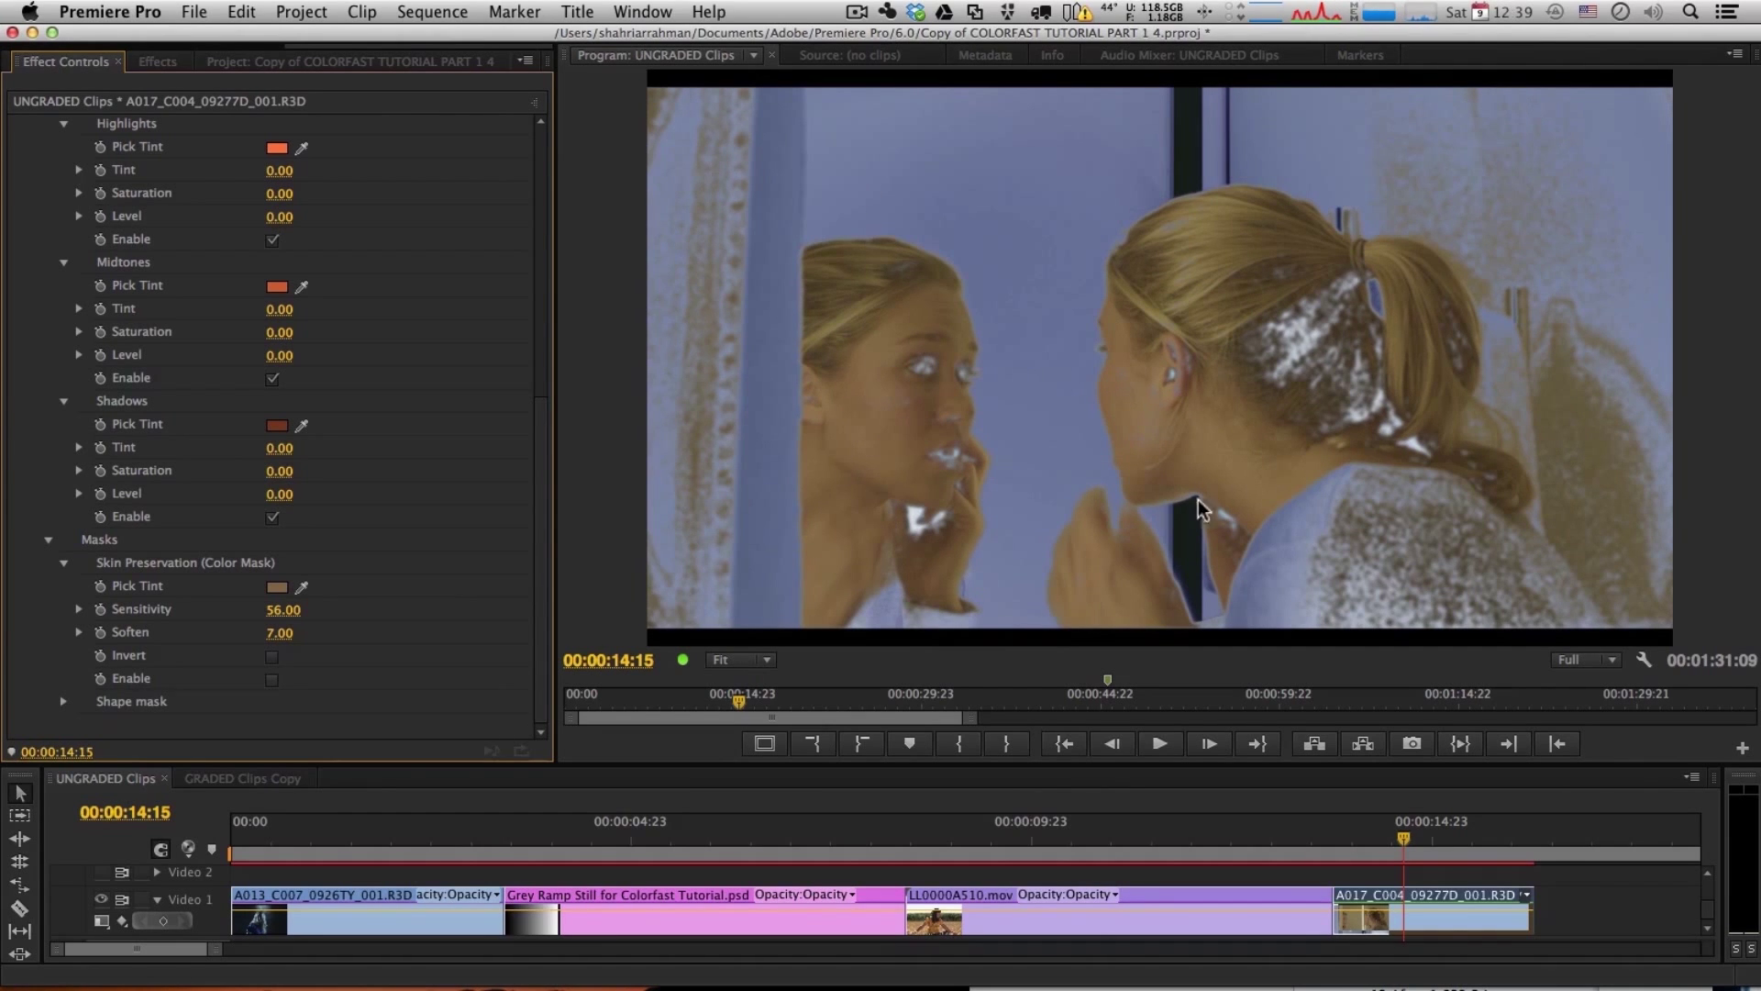
scroll(367, 413, "up", 10)
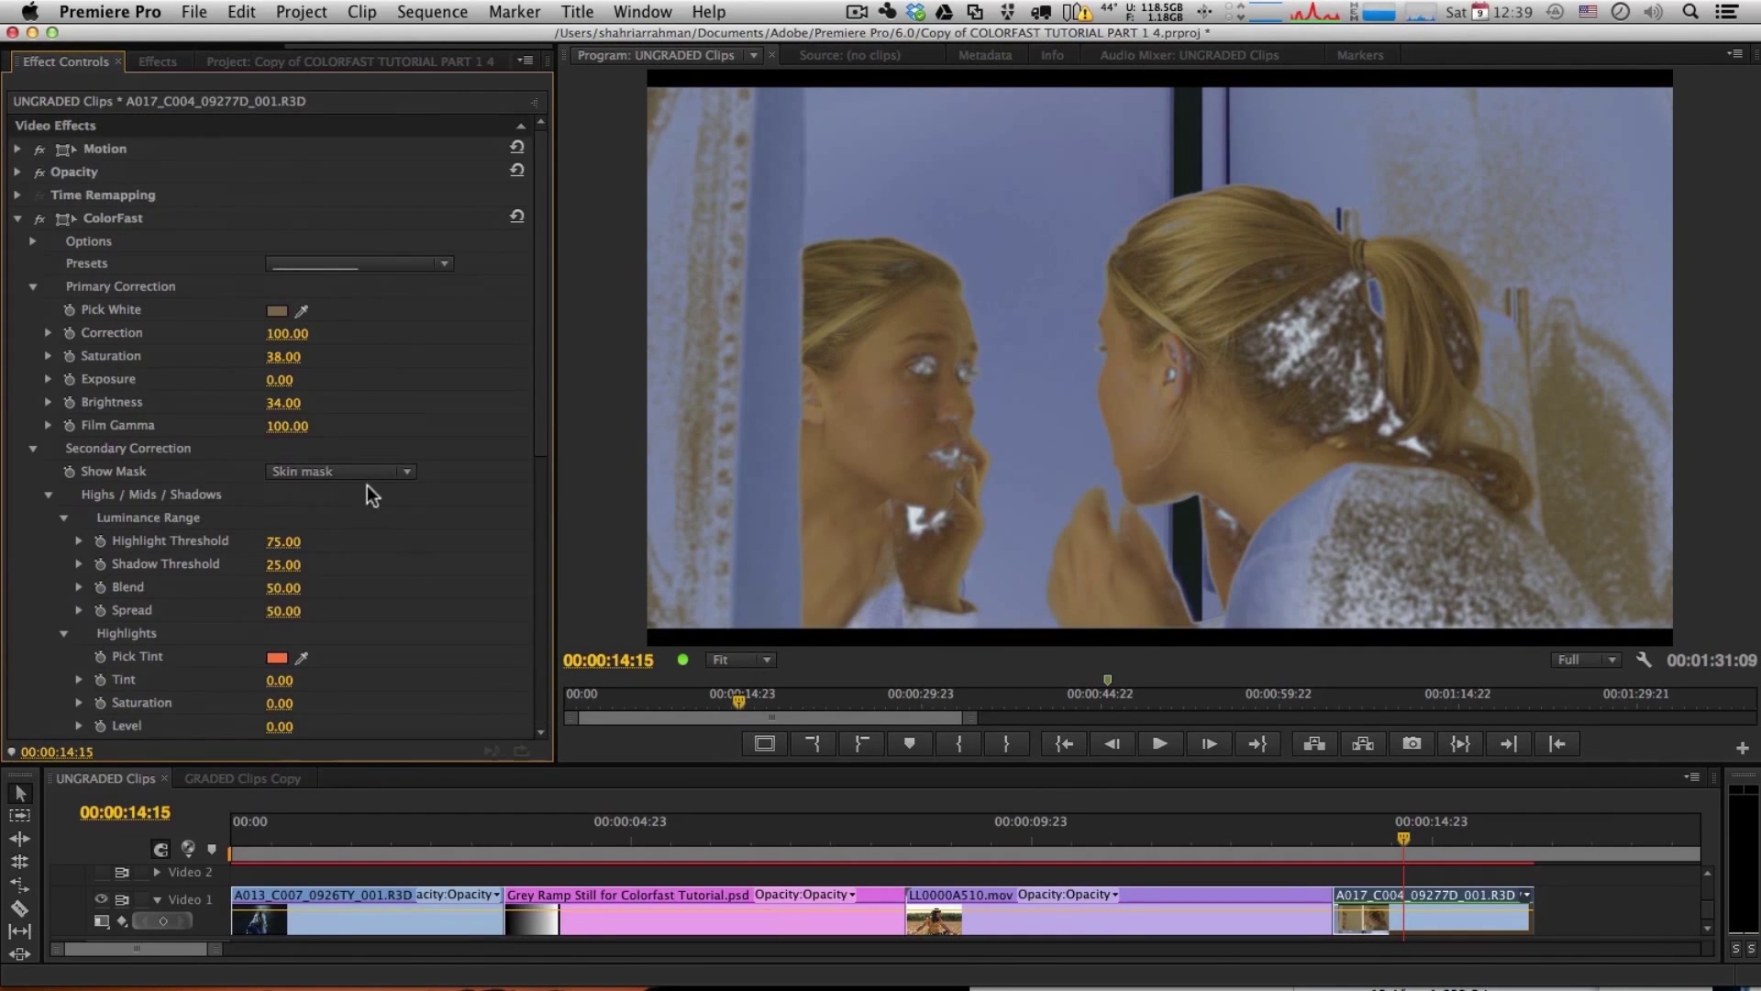
left_click(367, 471)
left_click(366, 493)
Step: Set the Midtones tint color to dark green, hex 007756
scroll(385, 470, "down", 8)
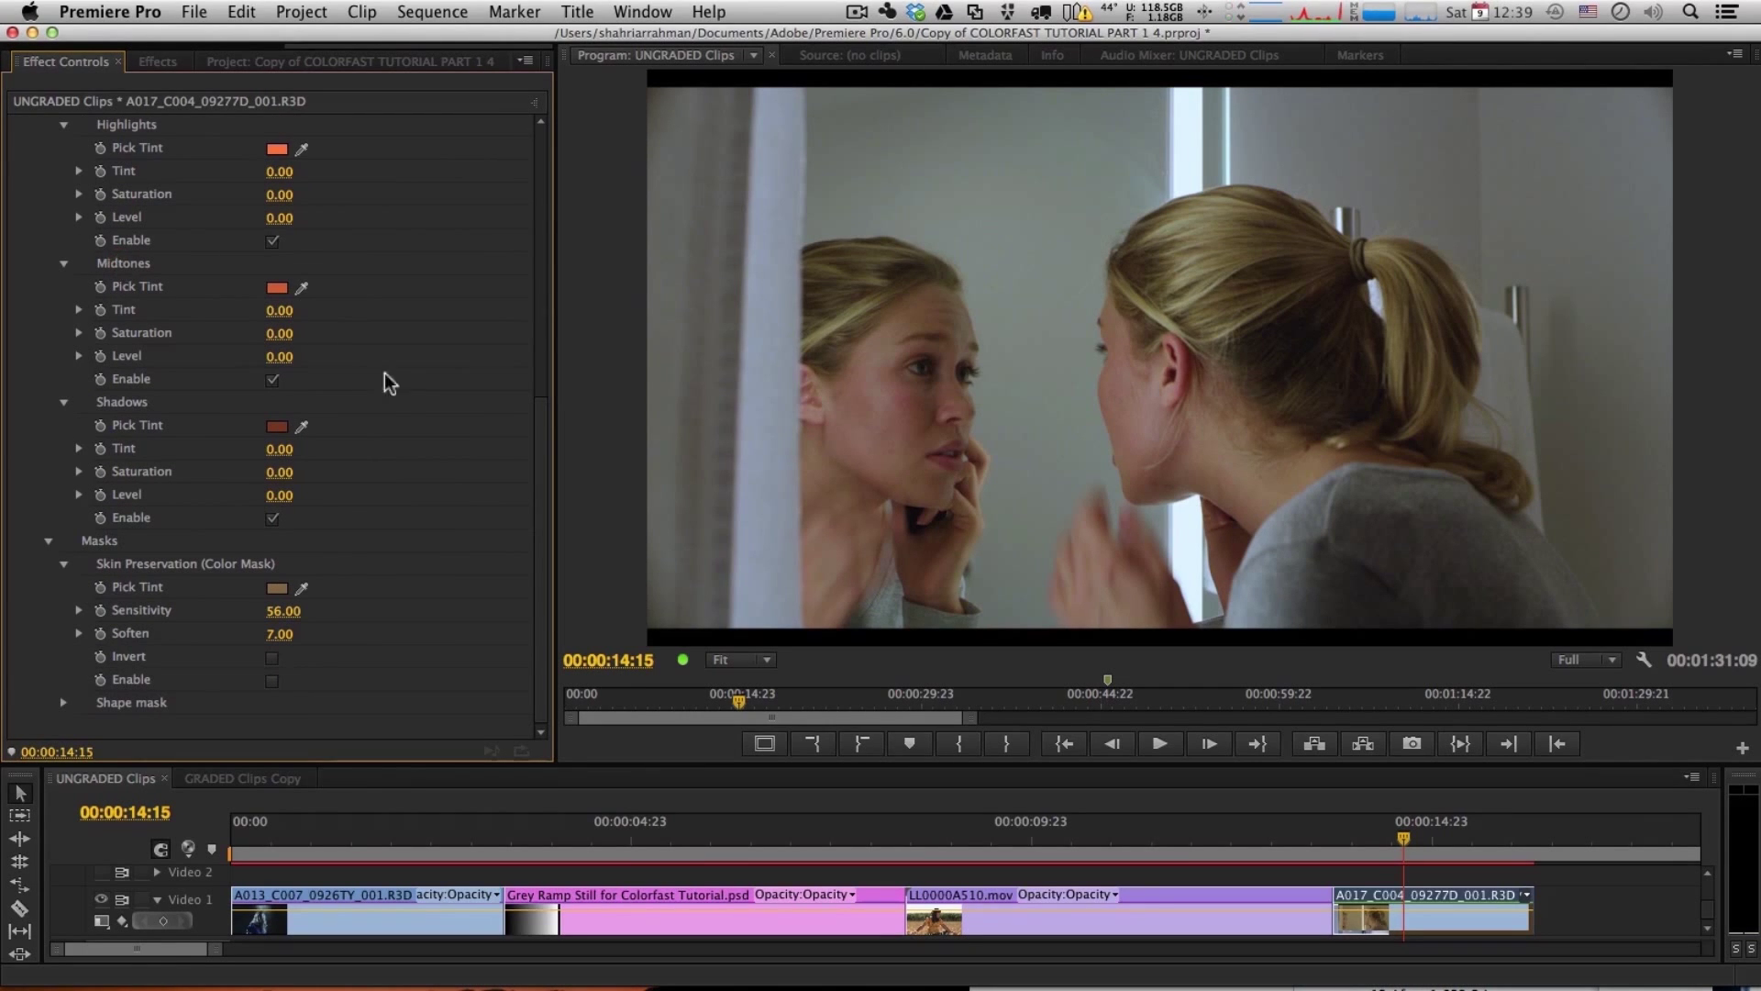
left_click(277, 288)
mouse_move(936, 376)
left_mouse_down()
mouse_move(937, 341)
mouse_move(940, 383)
mouse_move(912, 364)
left_mouse_up()
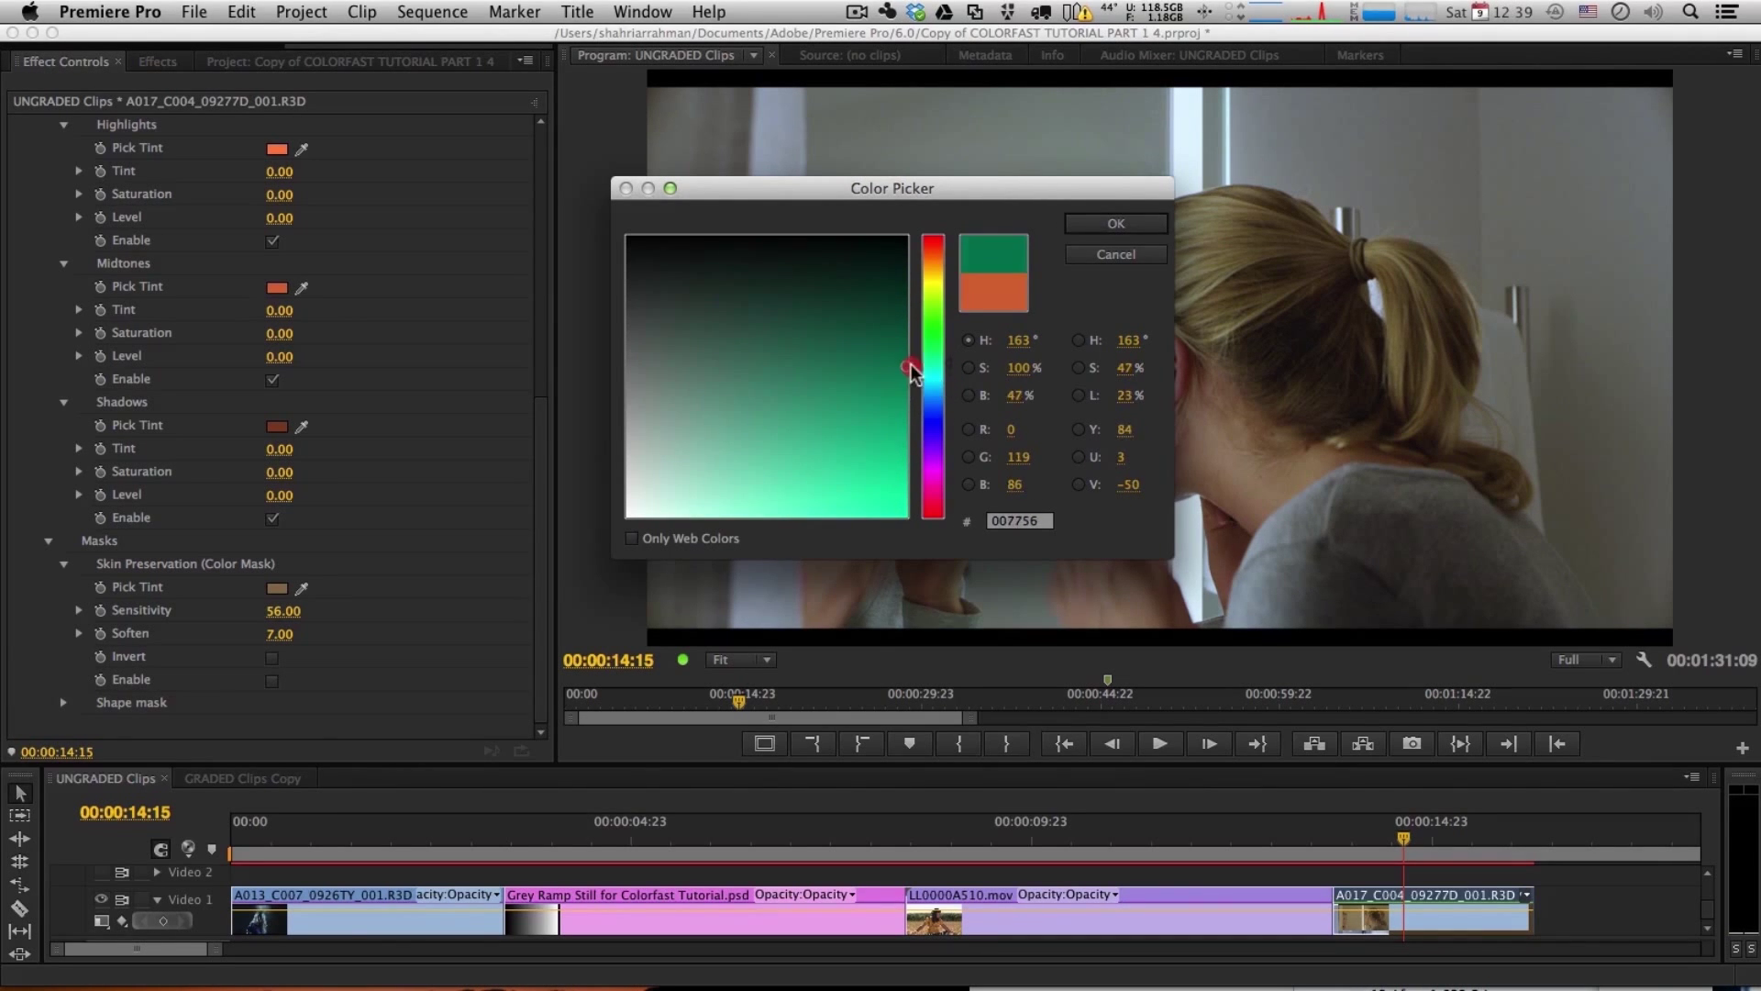
left_click(1116, 223)
Step: Set the Highlights tint color to blue
scroll(280, 449, "up", 5)
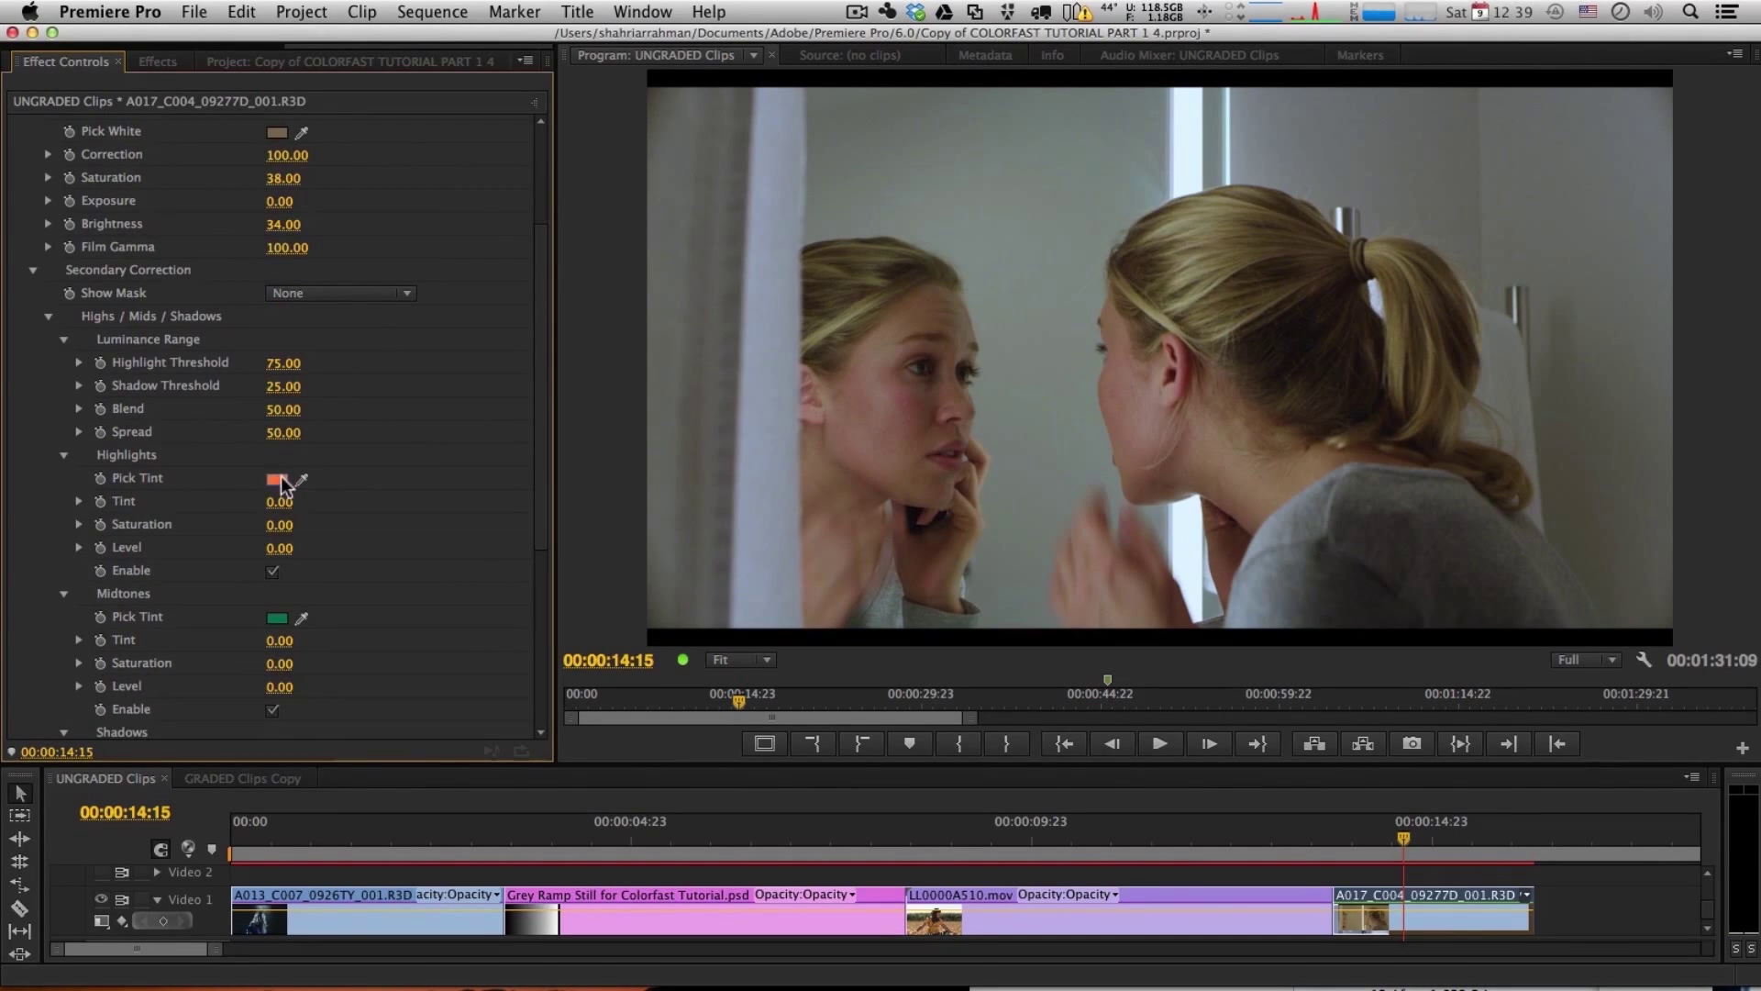
left_click(277, 479)
left_click(934, 393)
left_click_drag(934, 353, 940, 422)
left_click(1115, 223)
Step: Show the Highlights mask and set the luminance range's Blend and Spread to 29
left_click(298, 293)
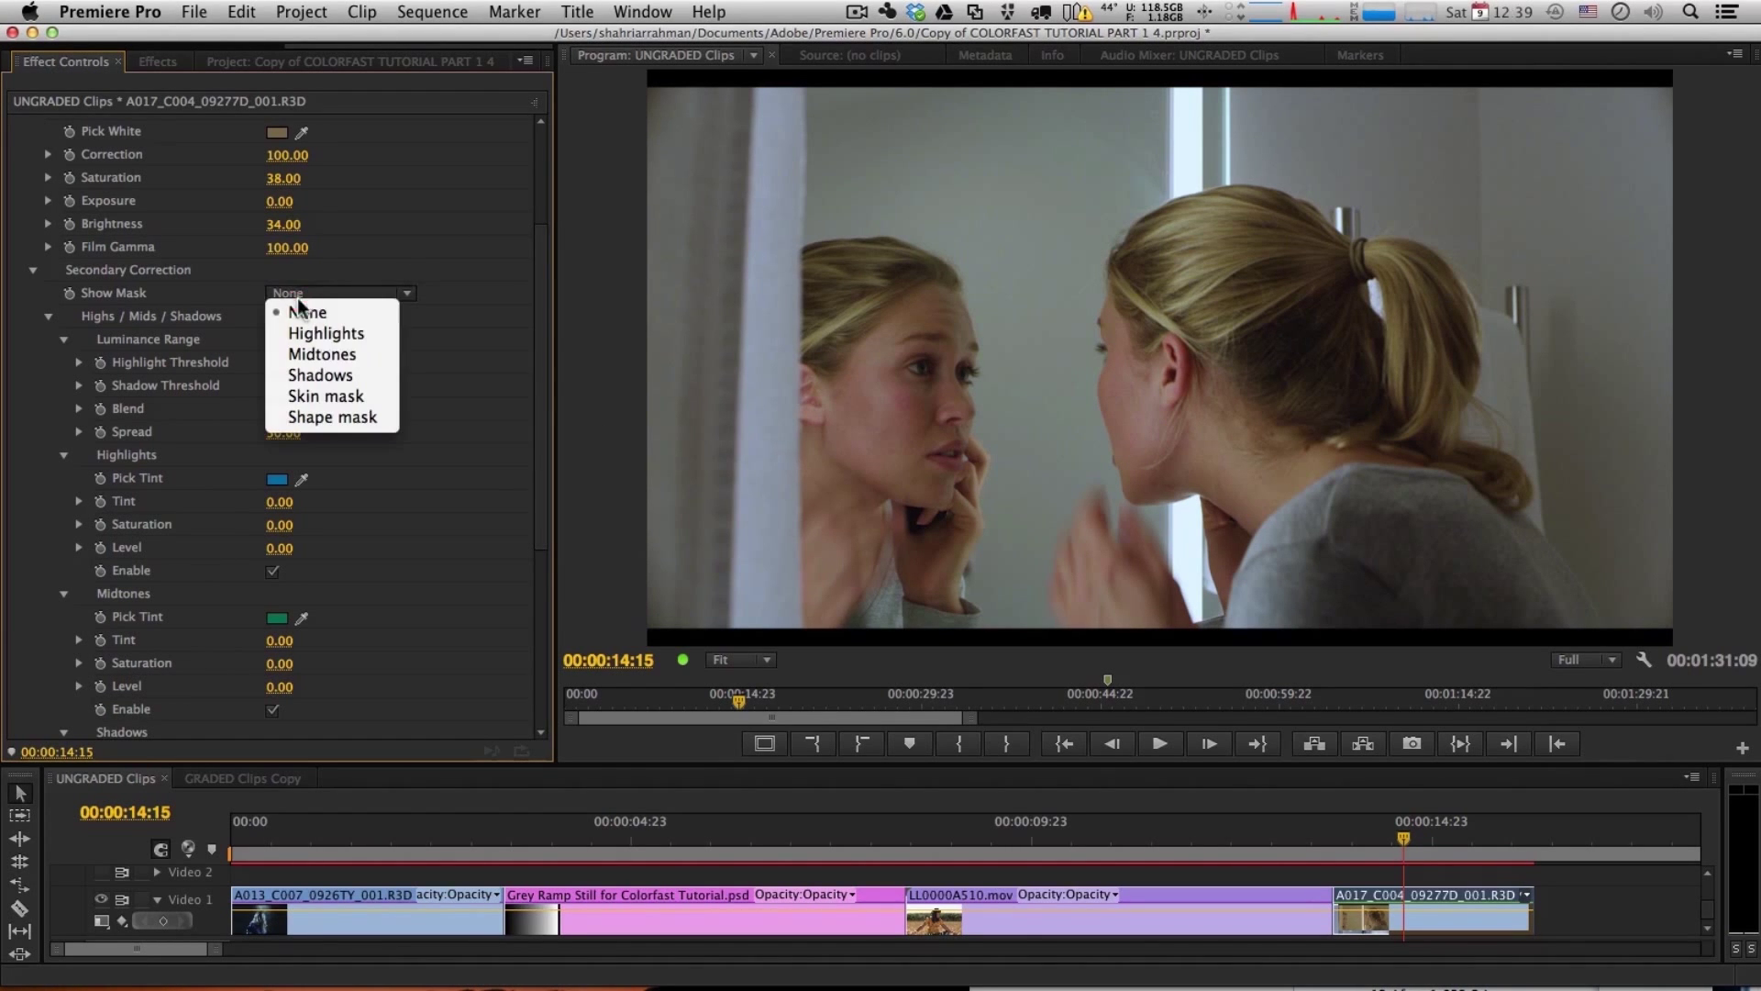
left_click(353, 334)
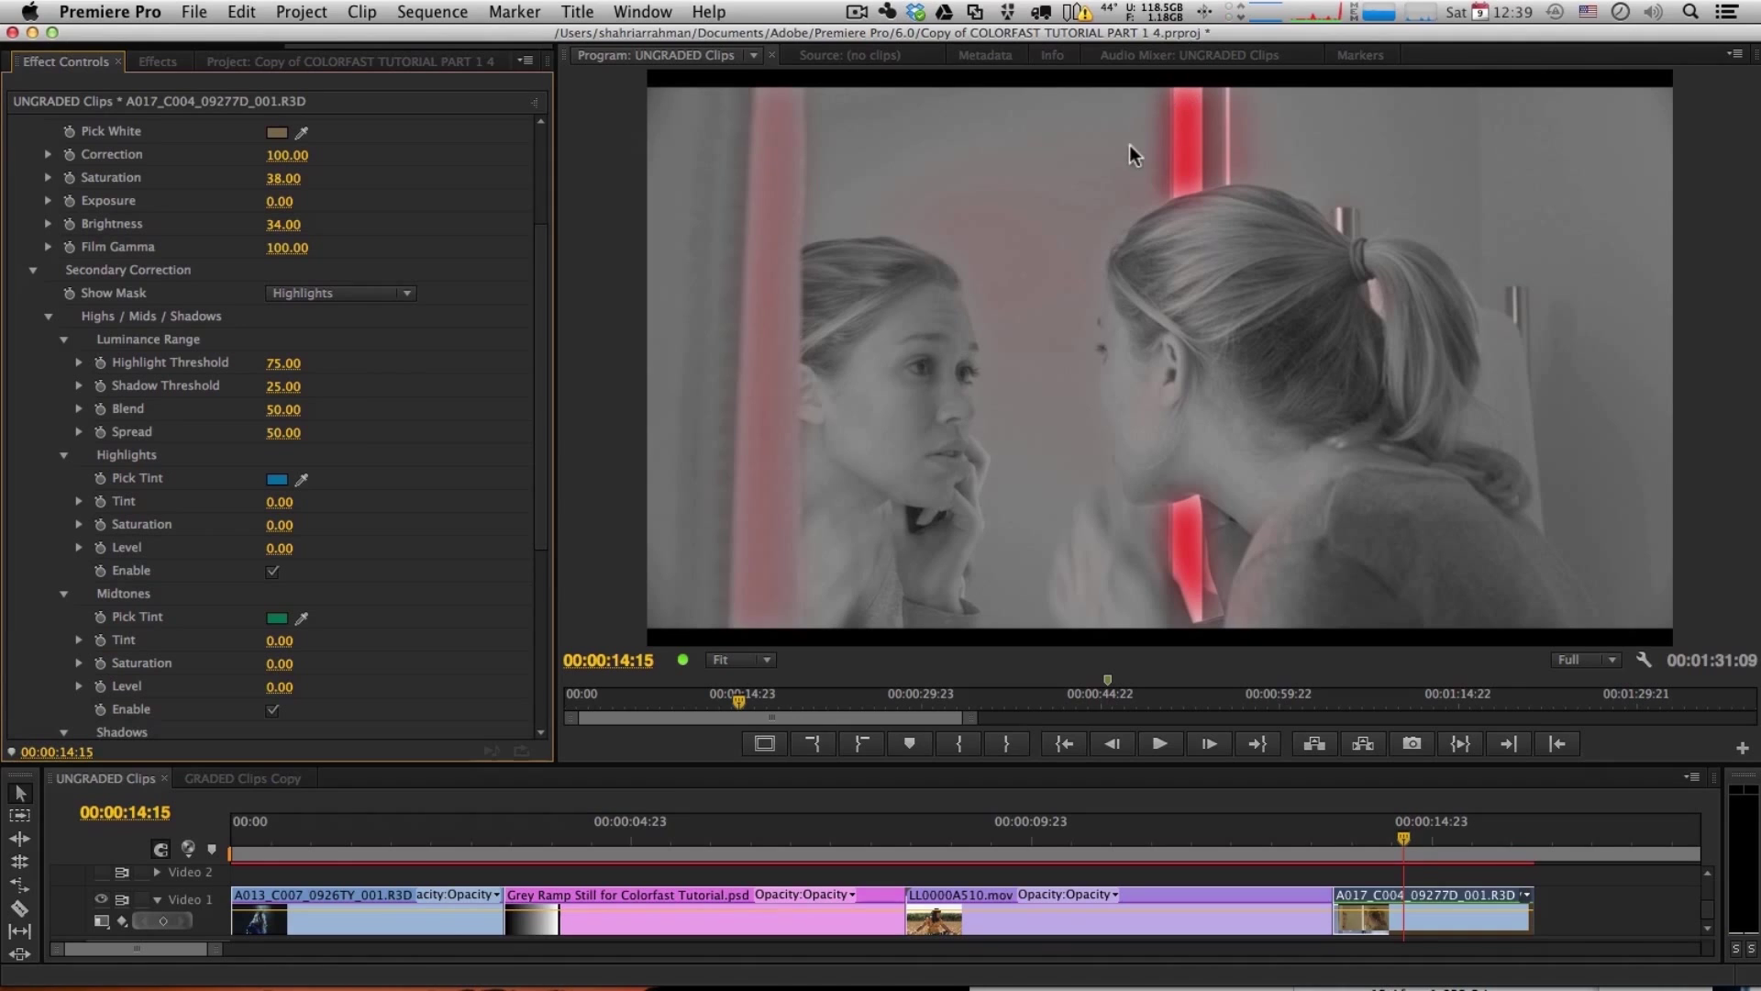
mouse_move(279, 417)
left_mouse_down()
mouse_move(304, 417)
mouse_move(276, 432)
left_mouse_up()
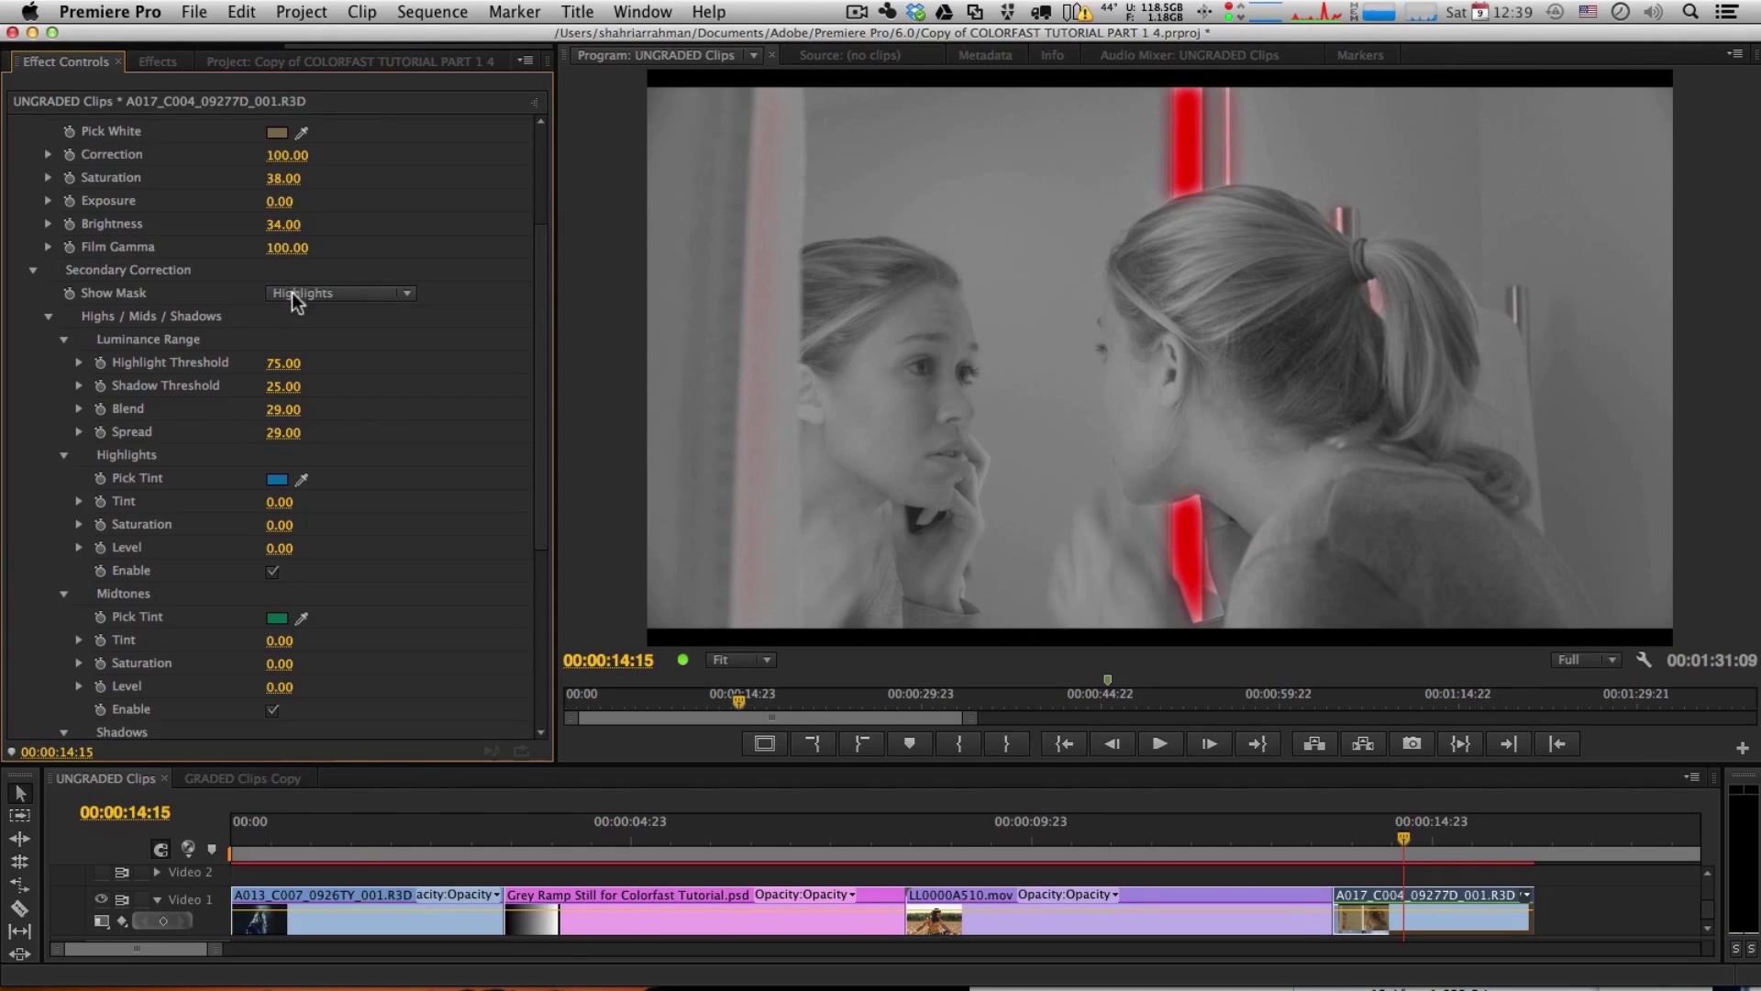
Step: Preview the Midtones mask, and set the Shadow Threshold to 29 with the Shadows mask displayed
left_click(302, 293)
left_click(312, 357)
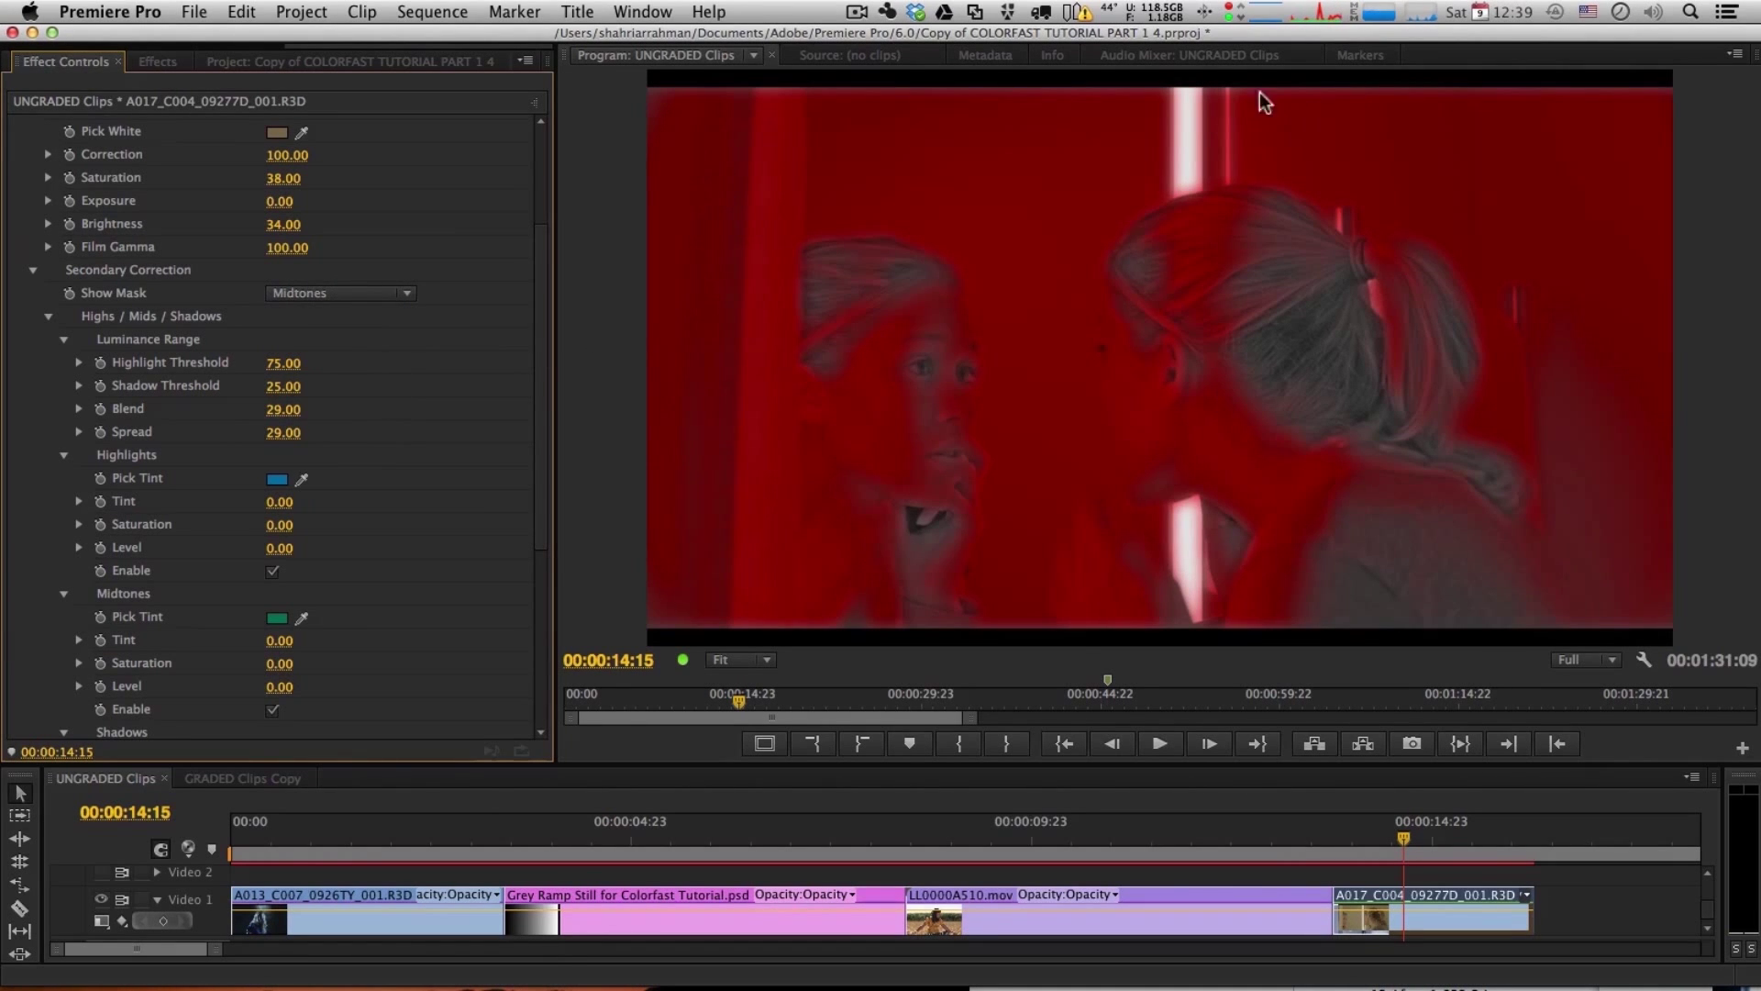
left_click(381, 292)
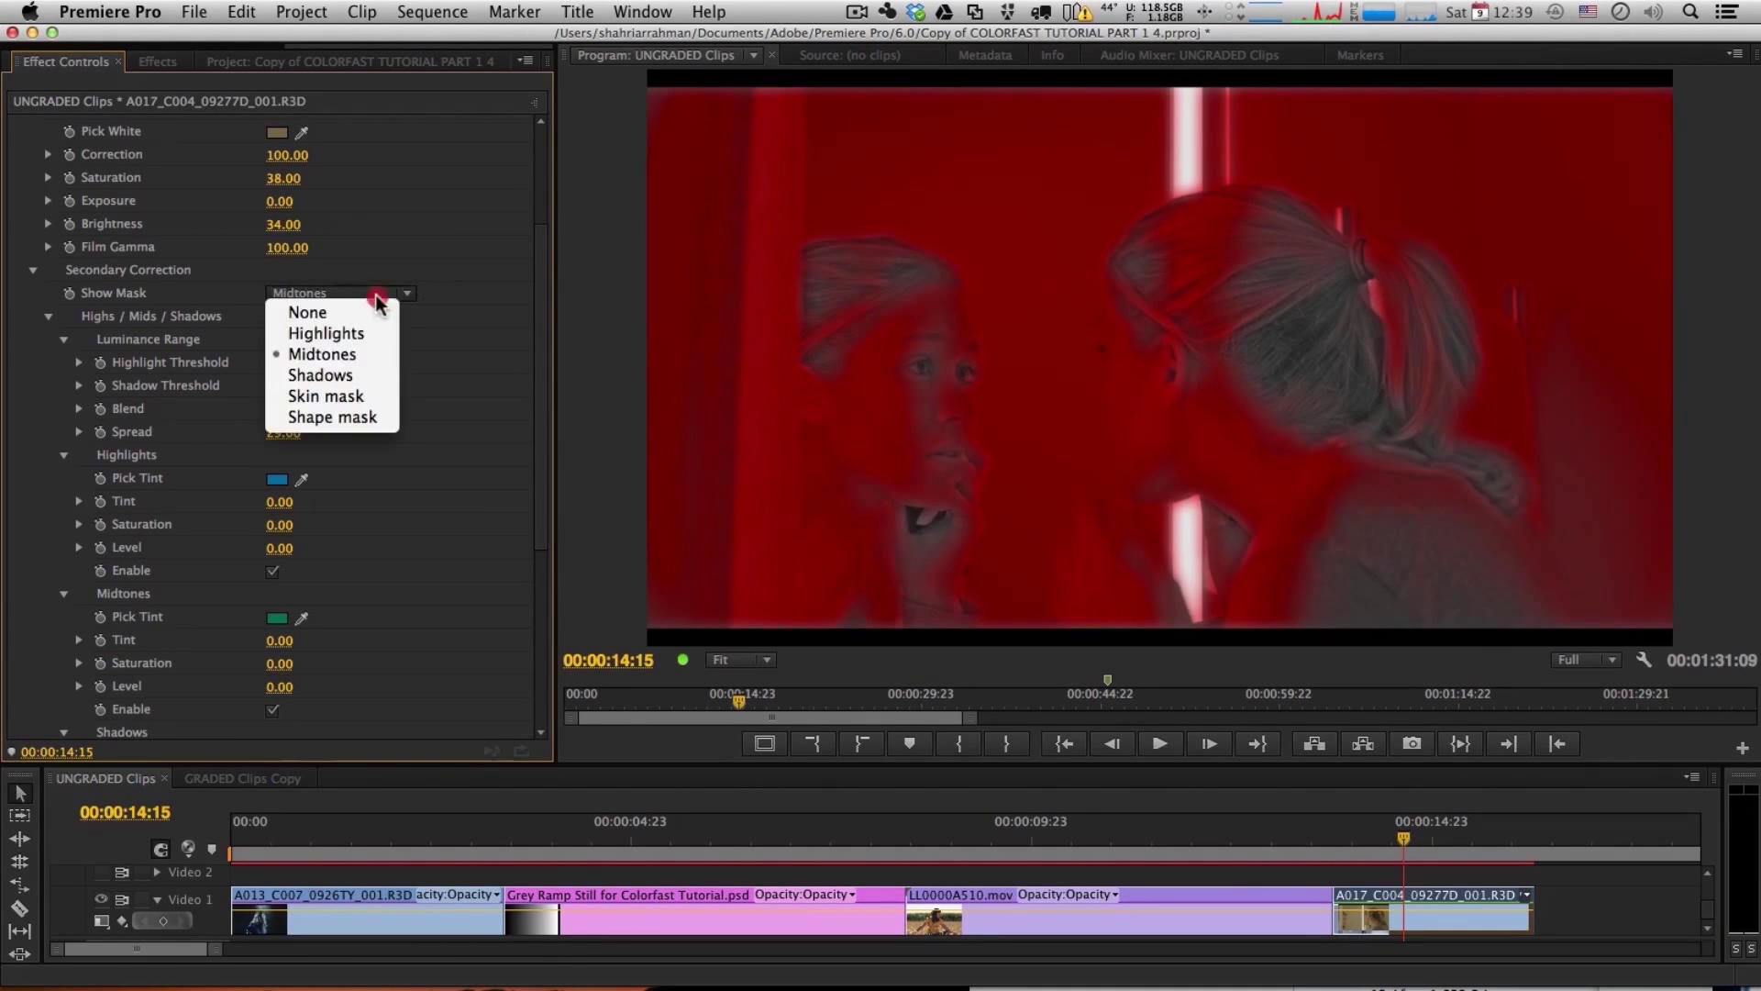
left_click(362, 372)
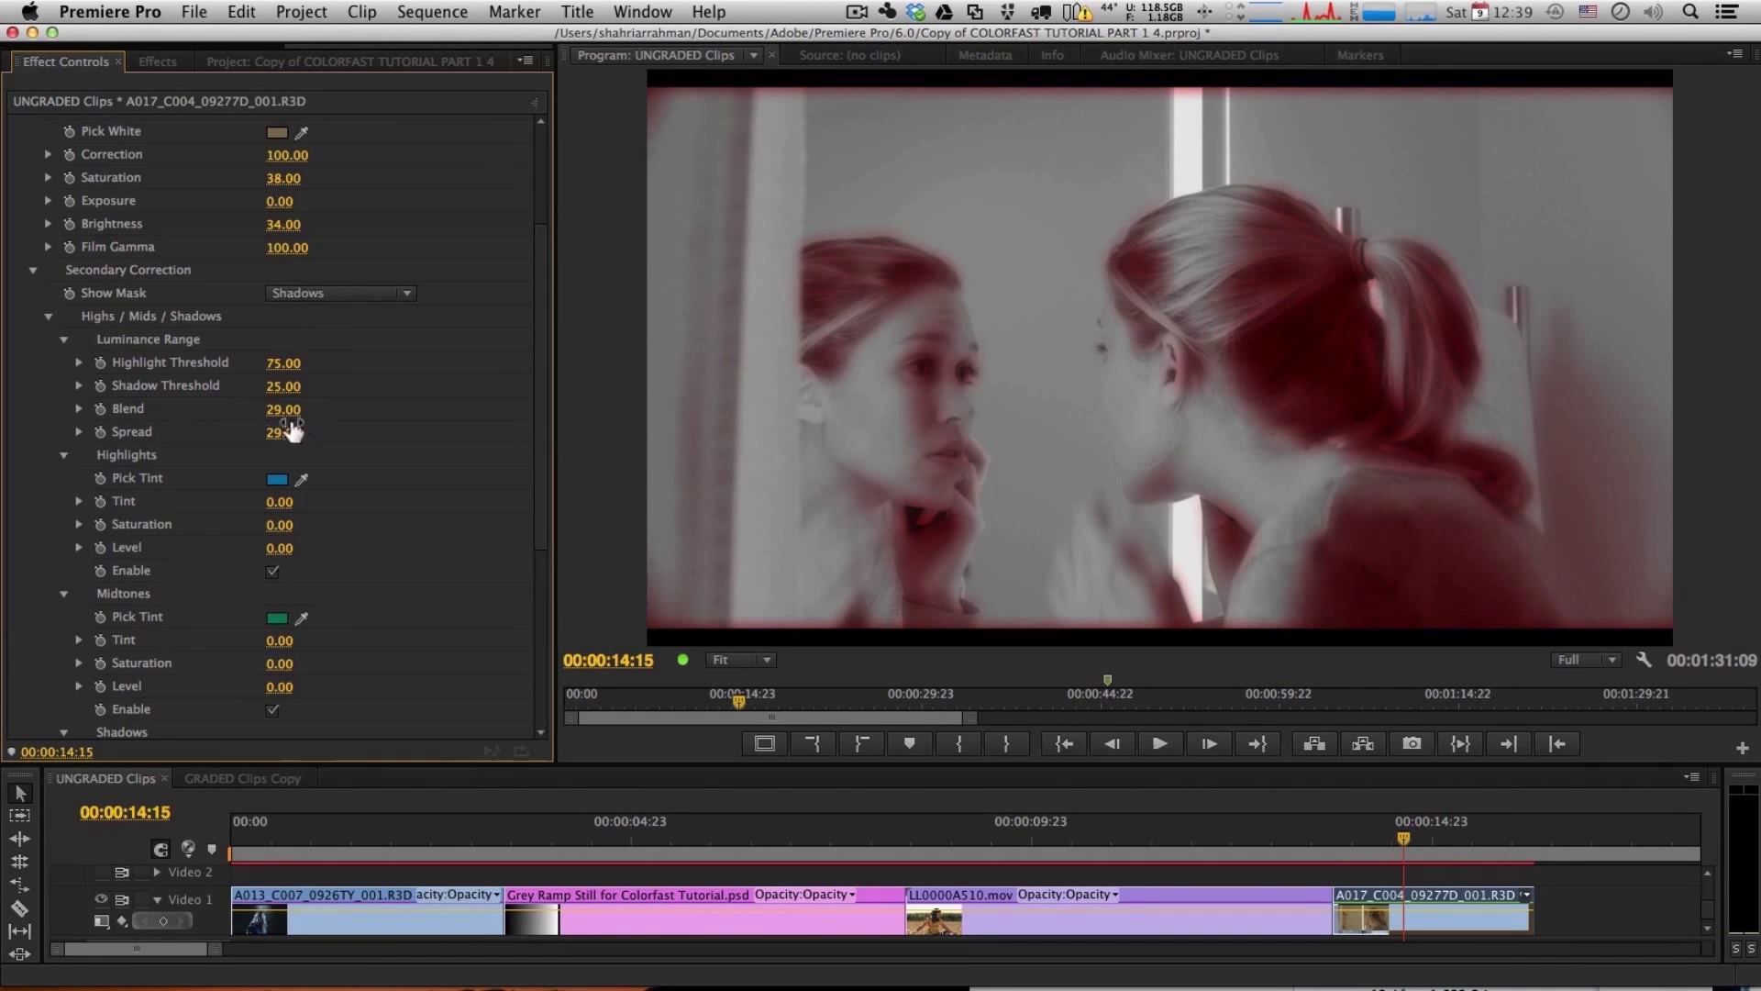
left_click_drag(283, 386, 284, 386)
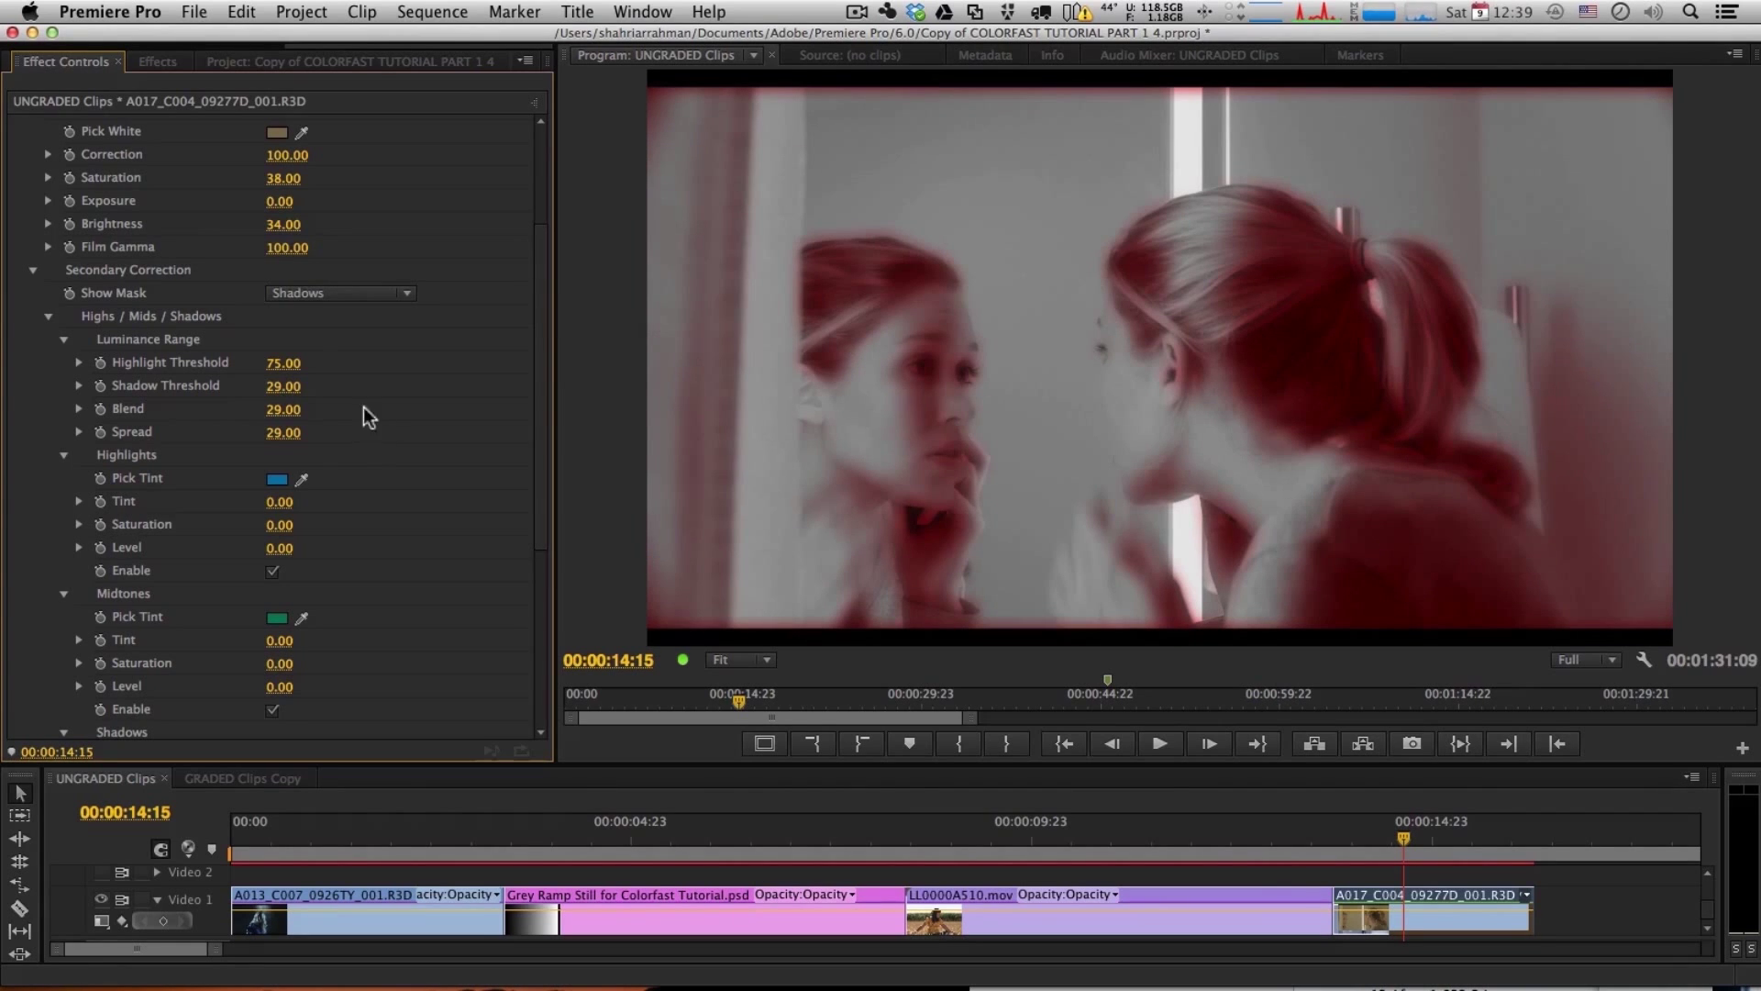
Step: Preview the Highlights mask and return the mask display to None
left_click(317, 289)
left_click(333, 333)
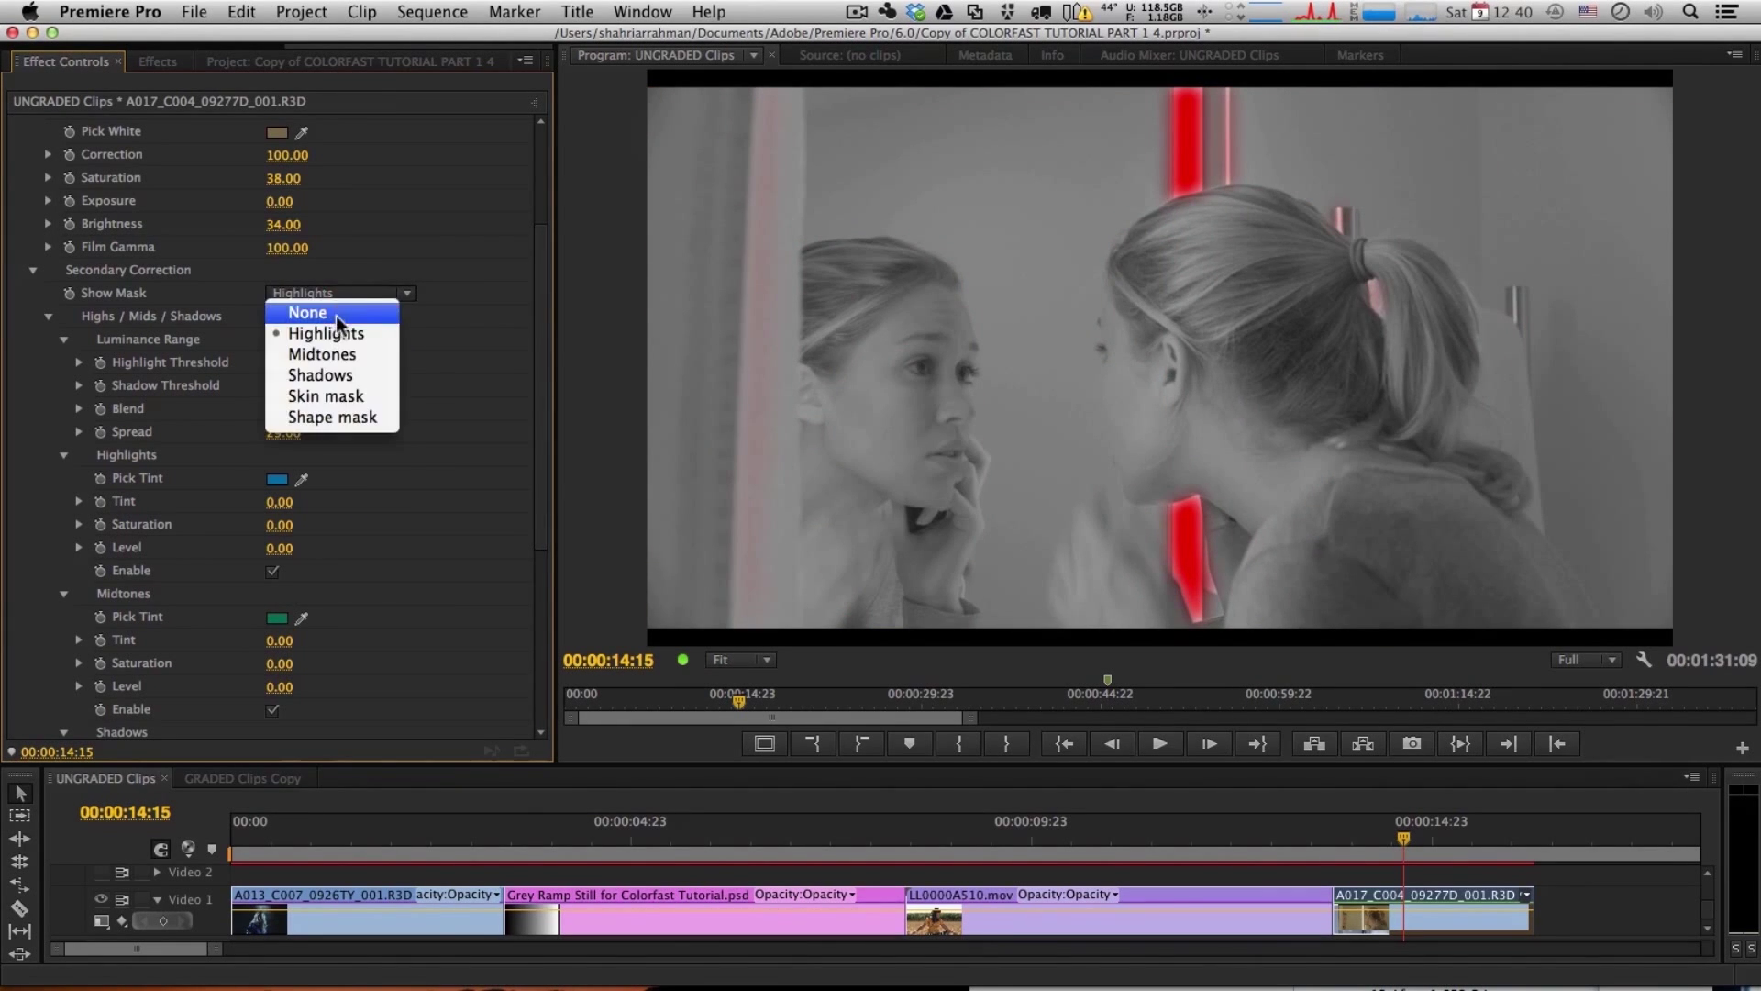
left_click(332, 313)
Step: Set the Highlights Tint to 97 and the Midtones Tint to 50
left_click_drag(280, 502, 353, 502)
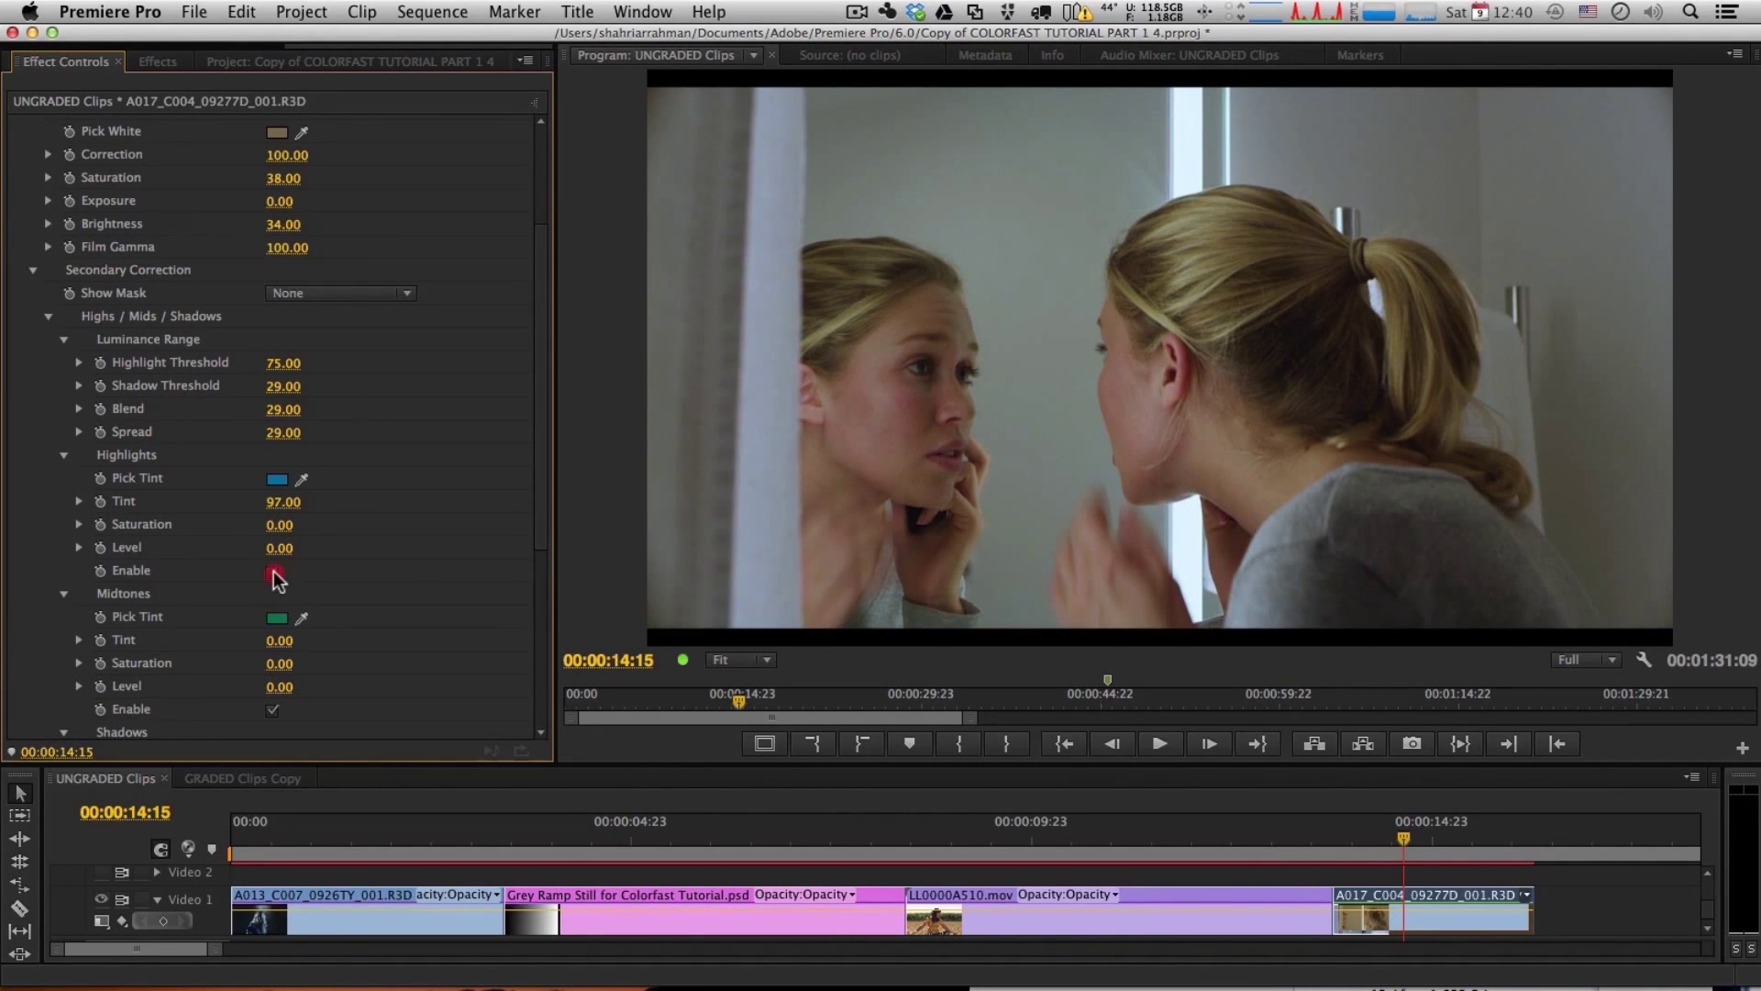
scroll(168, 455, "down", 5)
left_click_drag(280, 486, 363, 495)
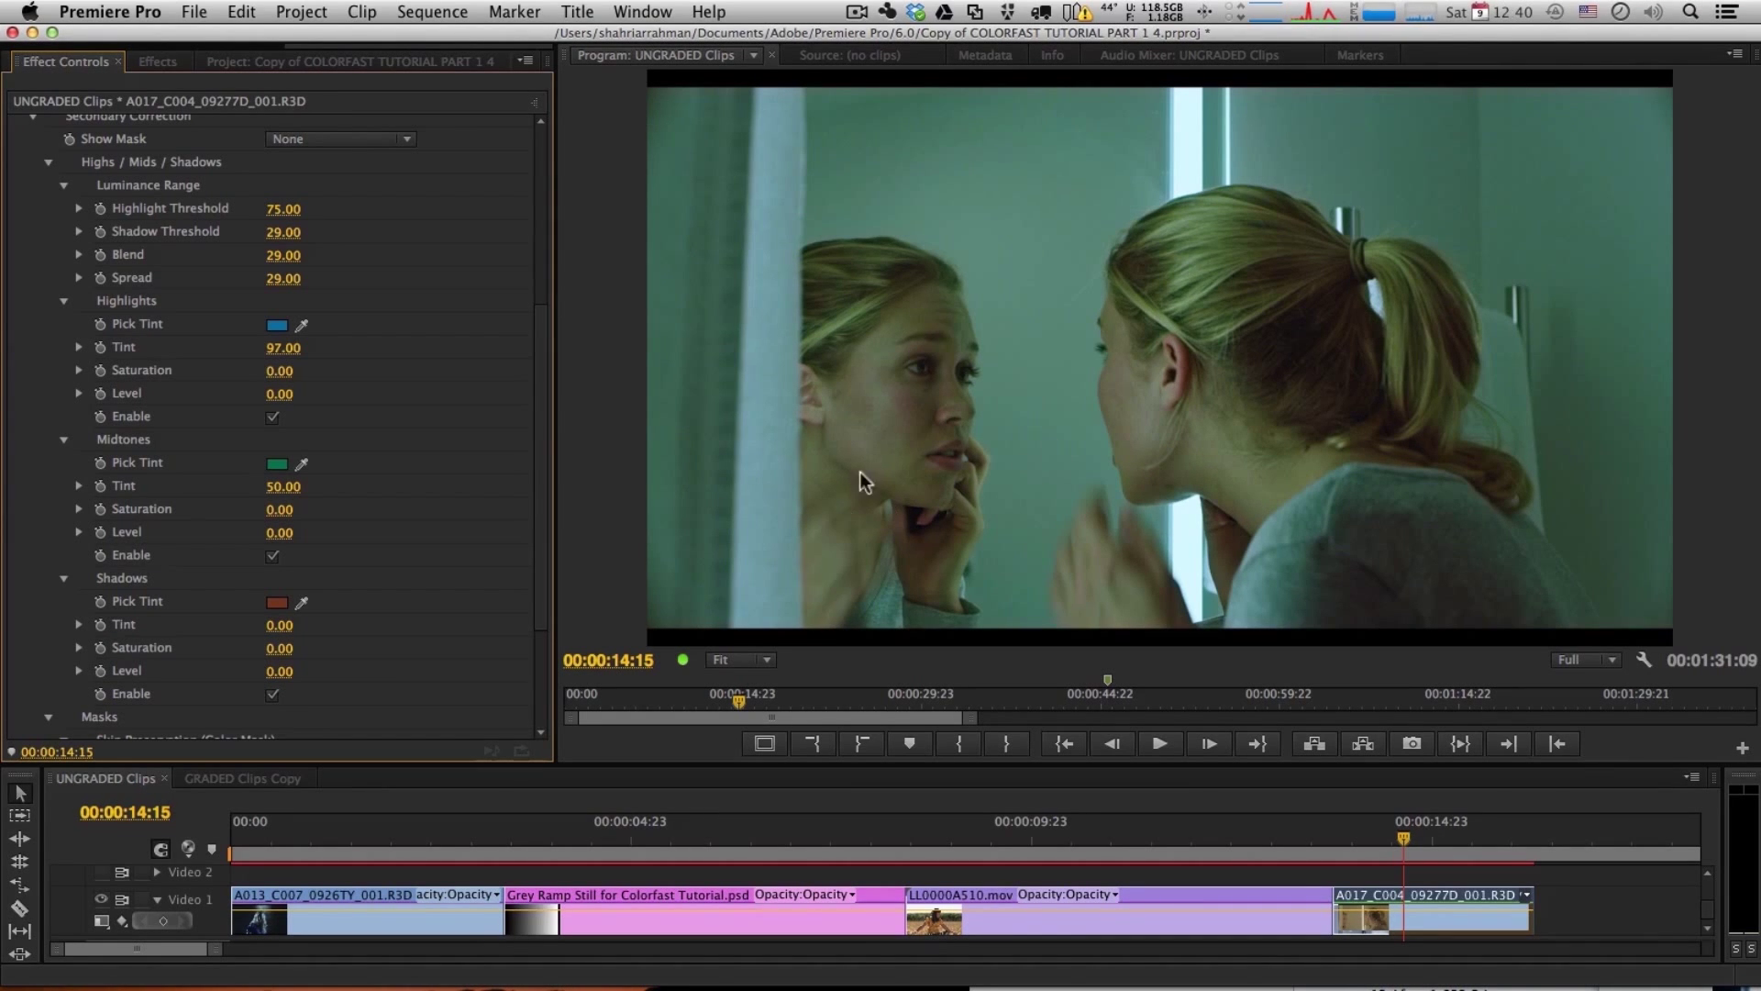
Step: Compare the tinted picture with the Skin Preservation color mask on and off, and leave the mask enabled
scroll(462, 579, "down", 4)
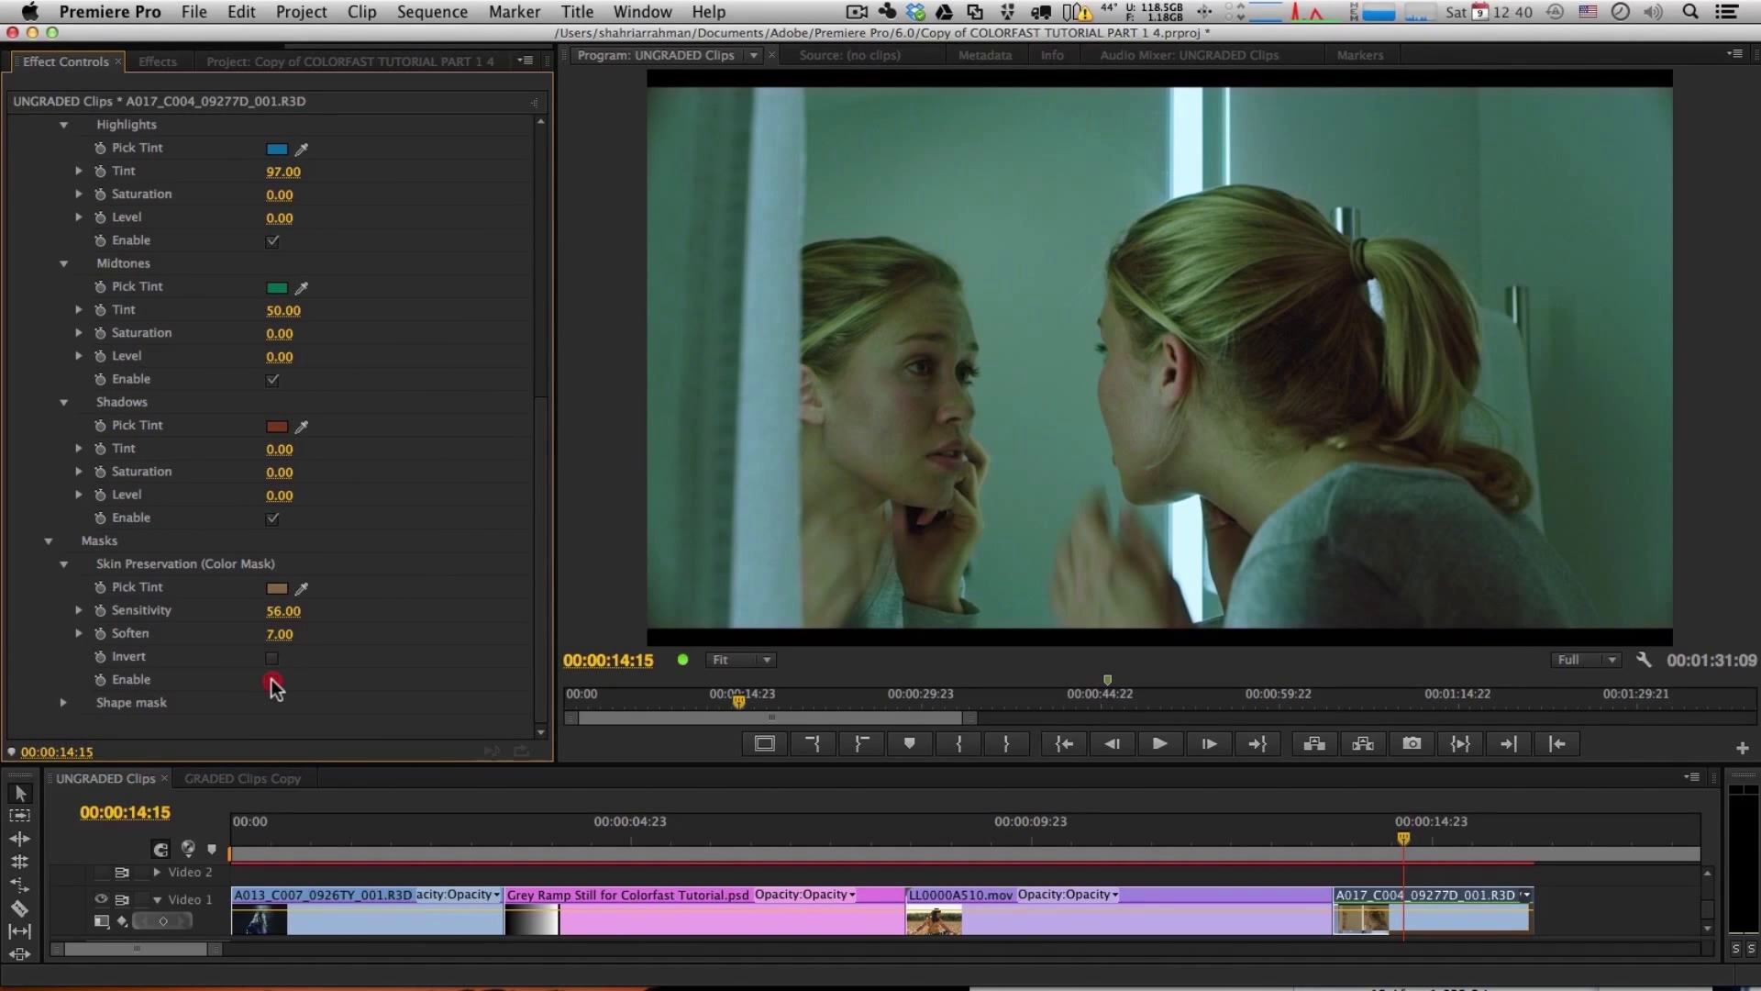
left_click(272, 681)
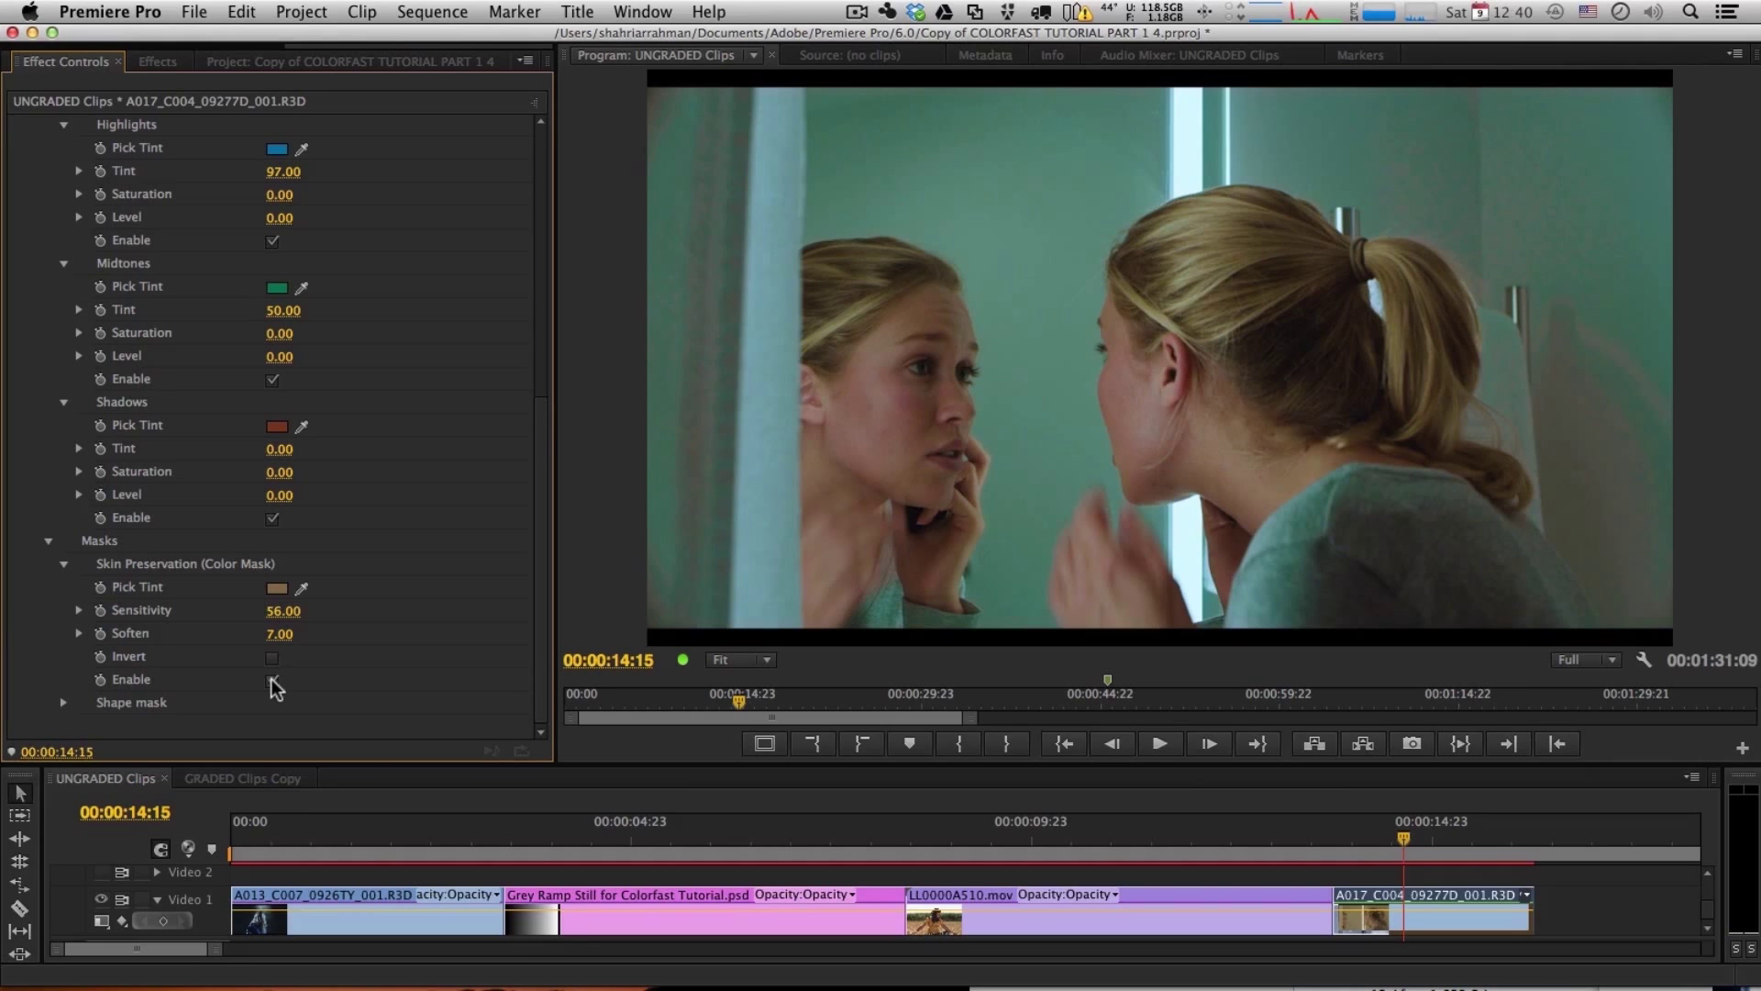
left_click(273, 681)
left_click(273, 680)
left_click(272, 680)
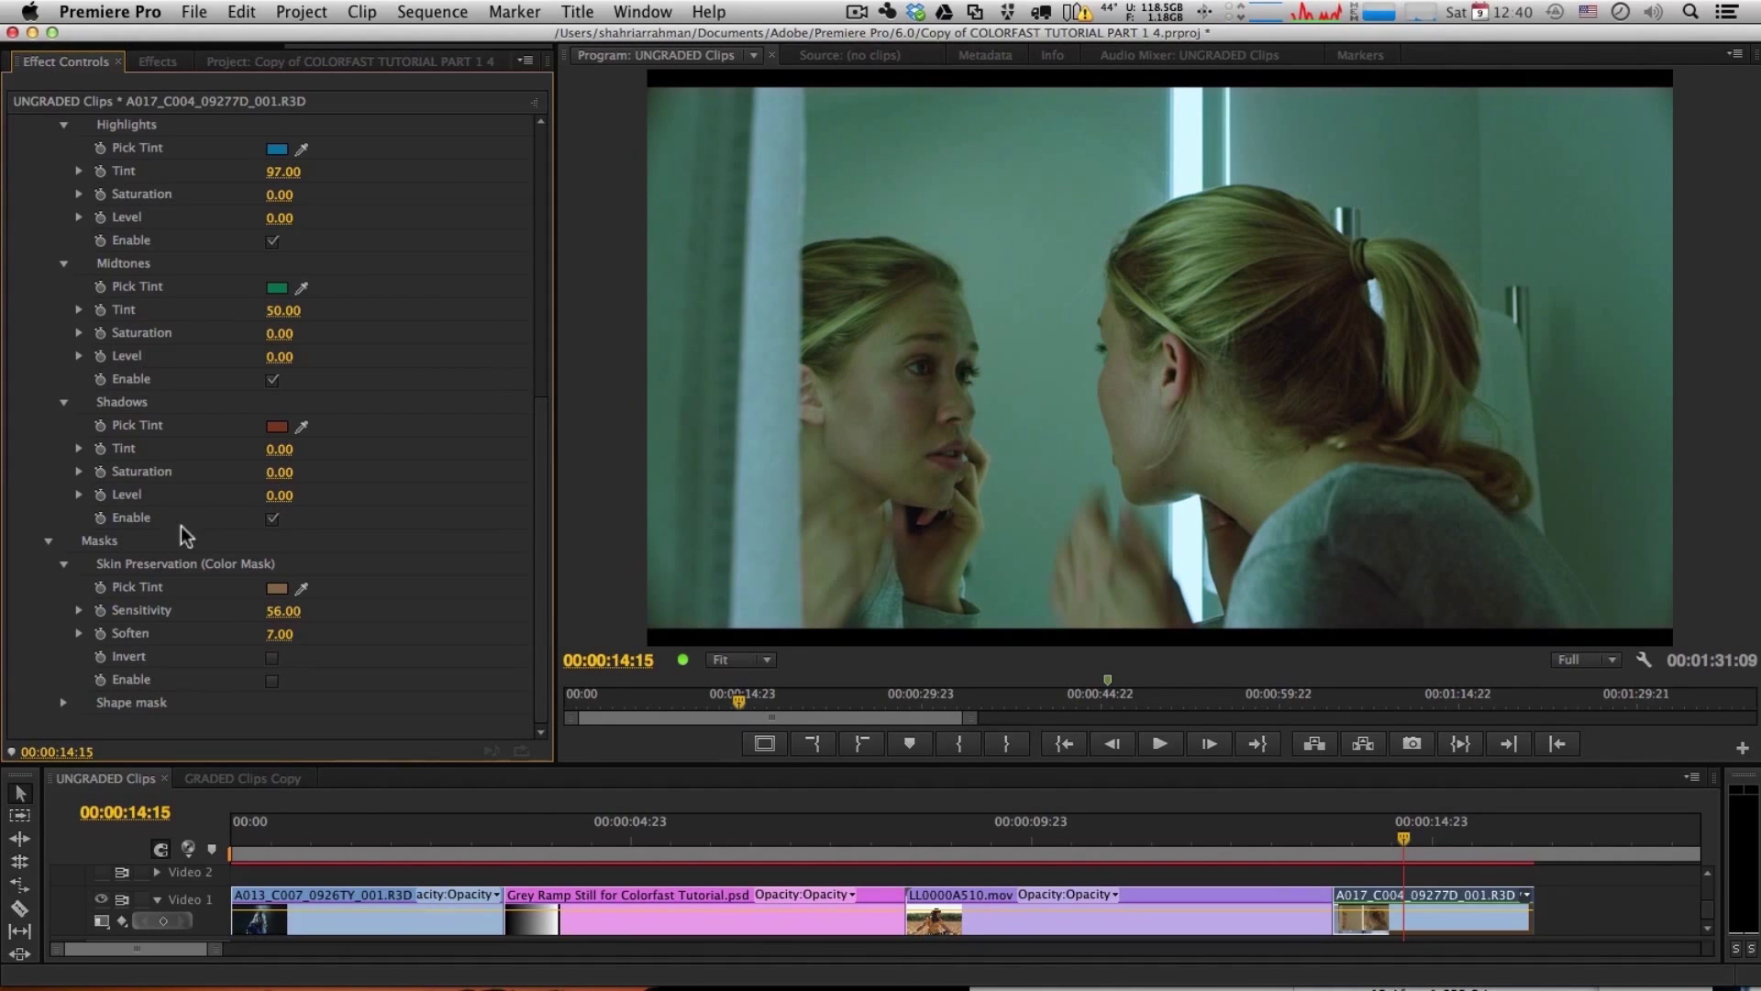
left_click(272, 679)
Step: Preview the skin mask, display the shape mask instead, and expand the Shape mask settings
scroll(385, 669, "up", 5)
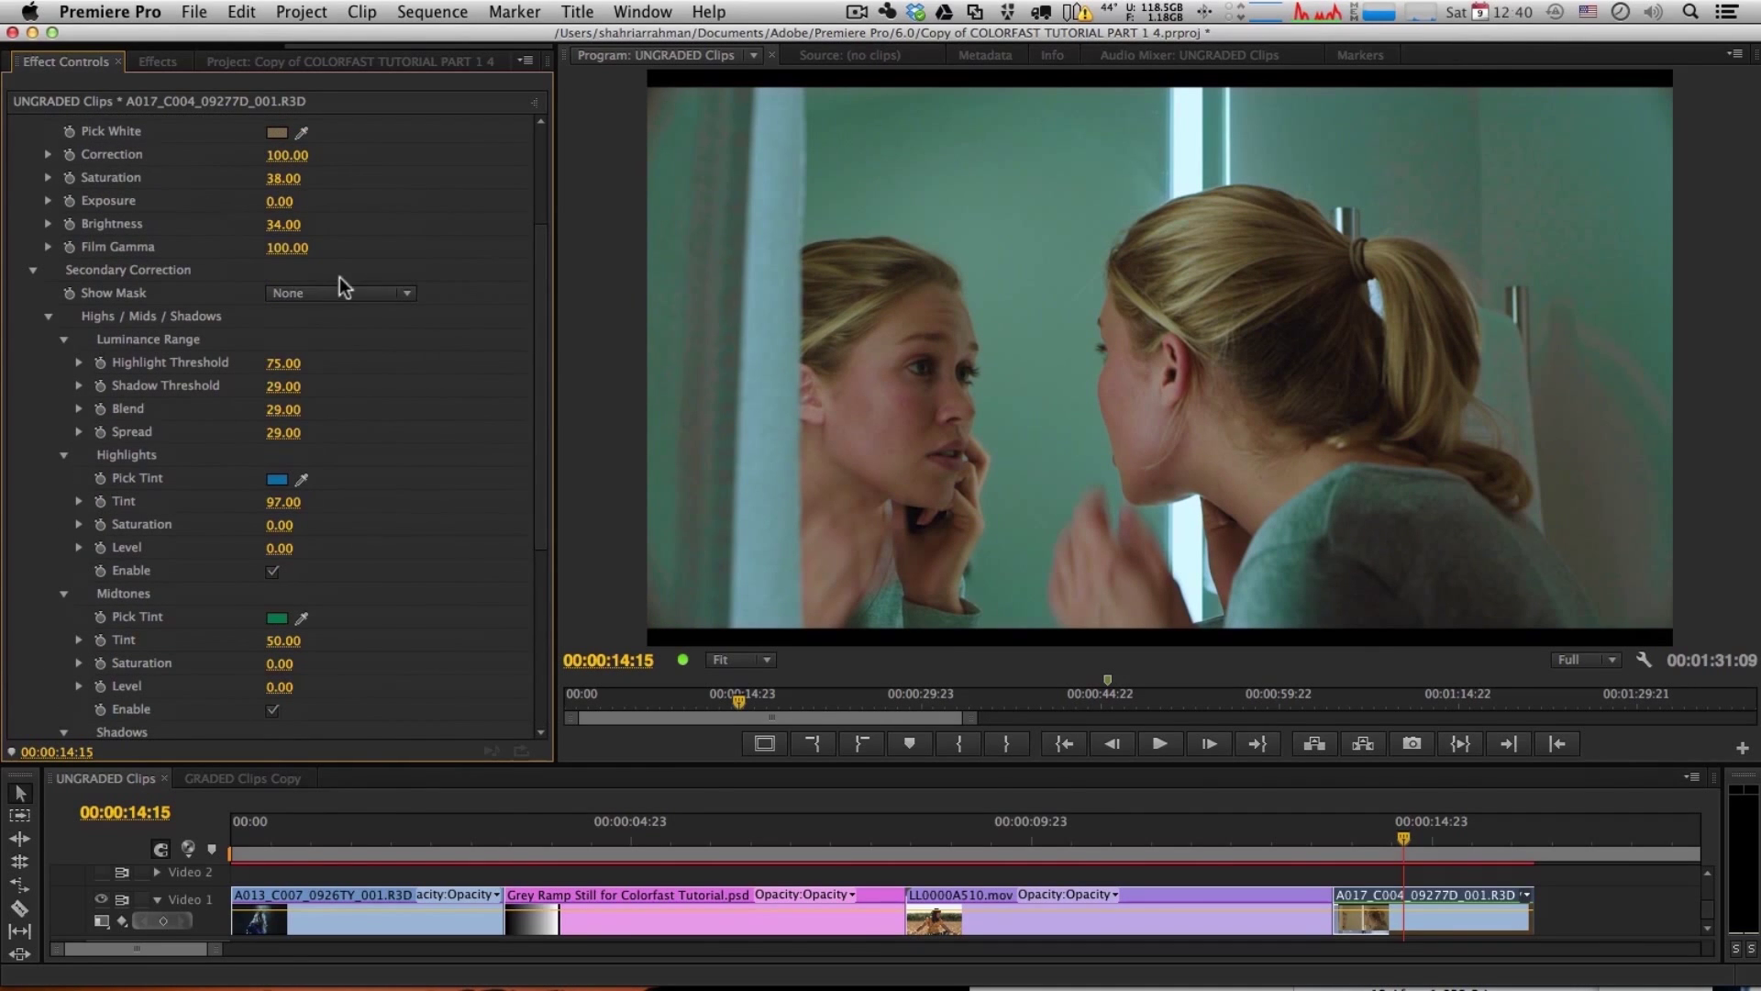
left_click(339, 291)
left_click(344, 401)
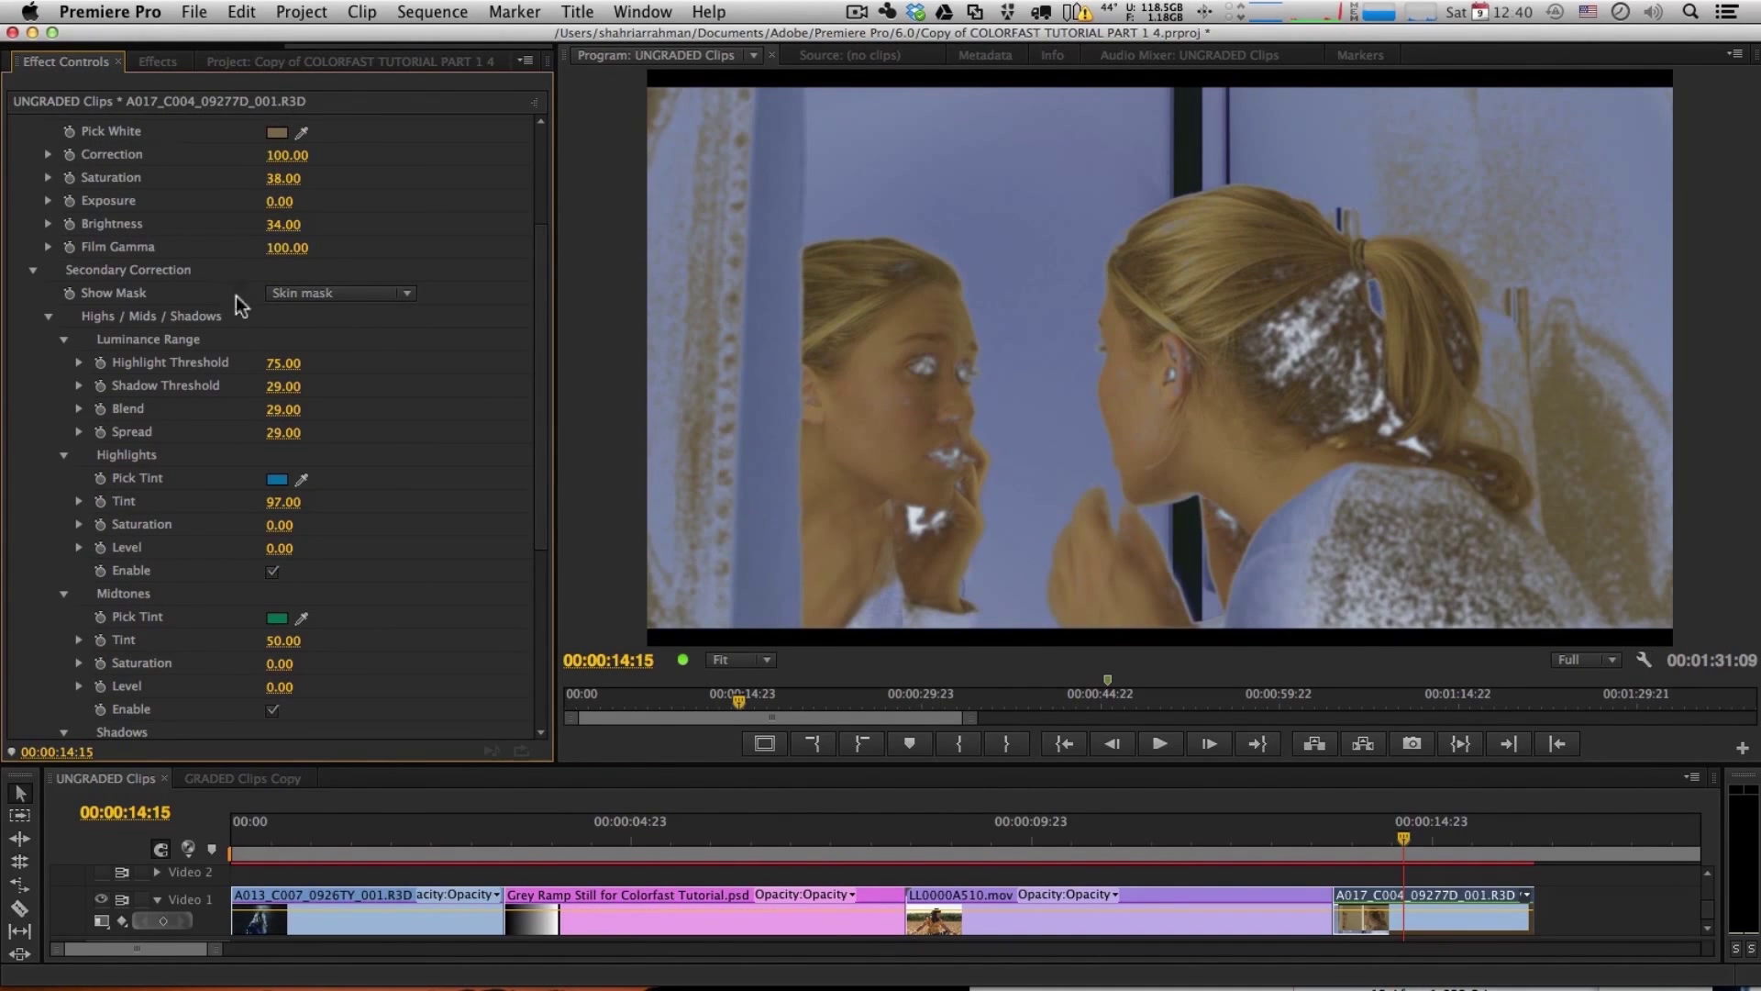
left_click(292, 294)
left_click(323, 417)
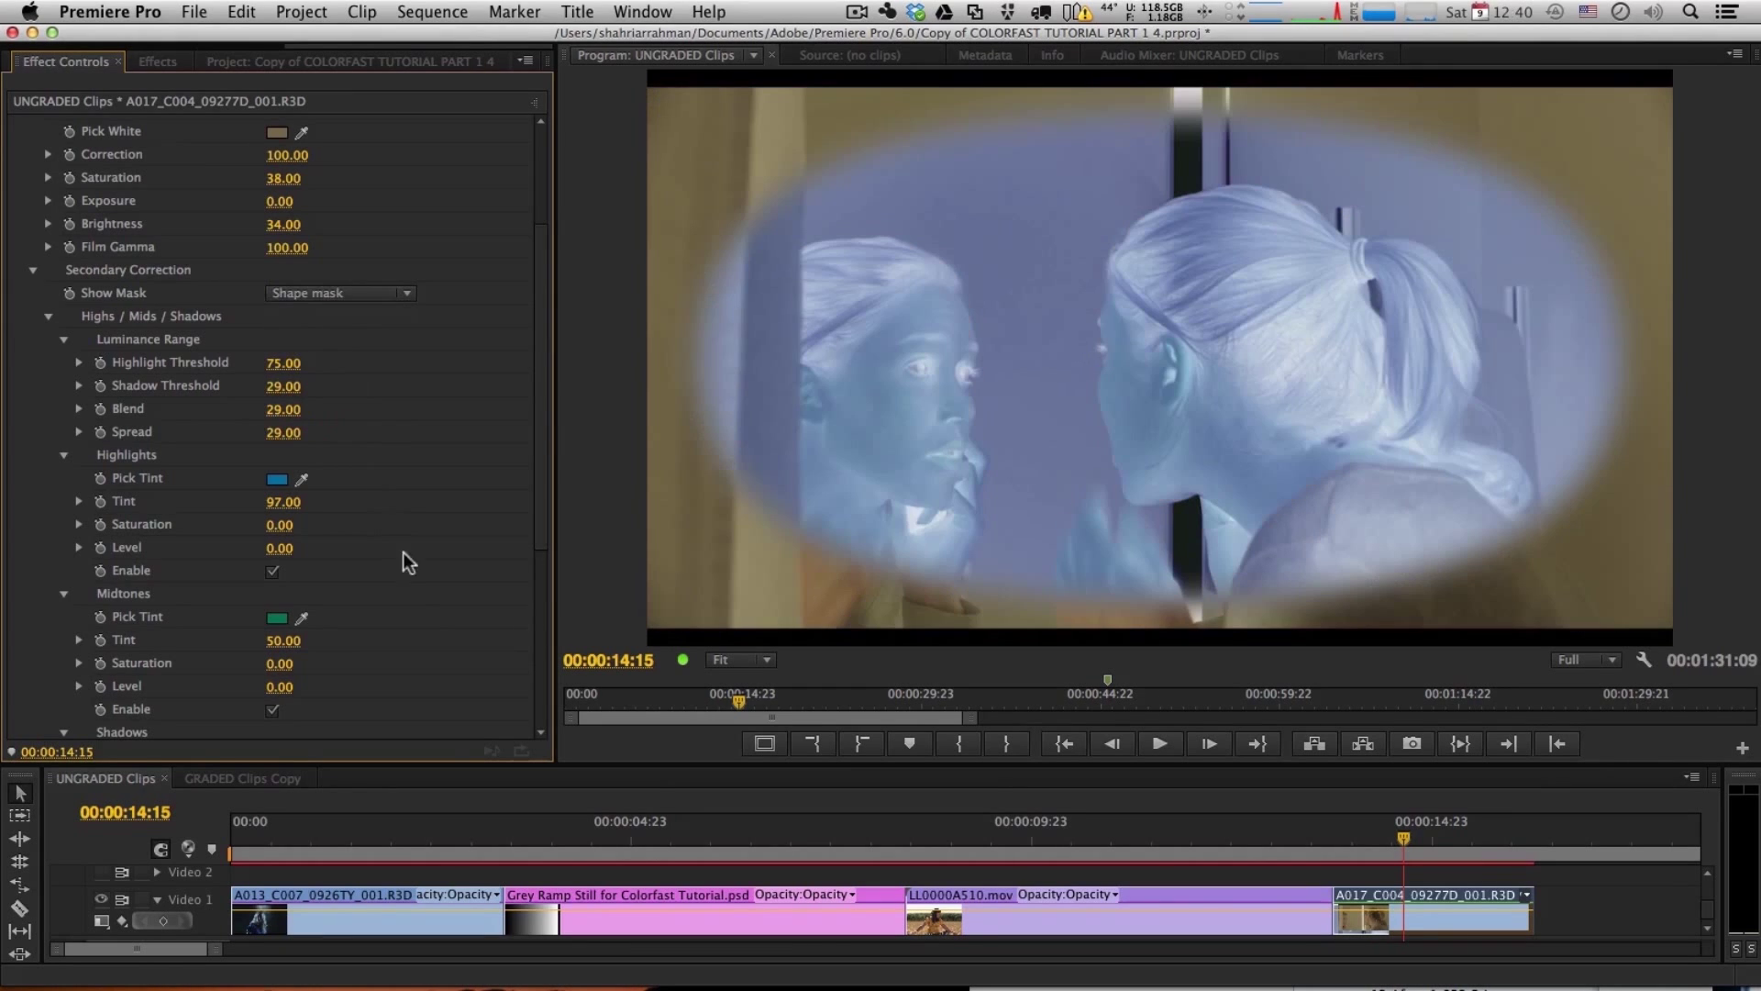
scroll(406, 568, "down", 5)
left_click(64, 703)
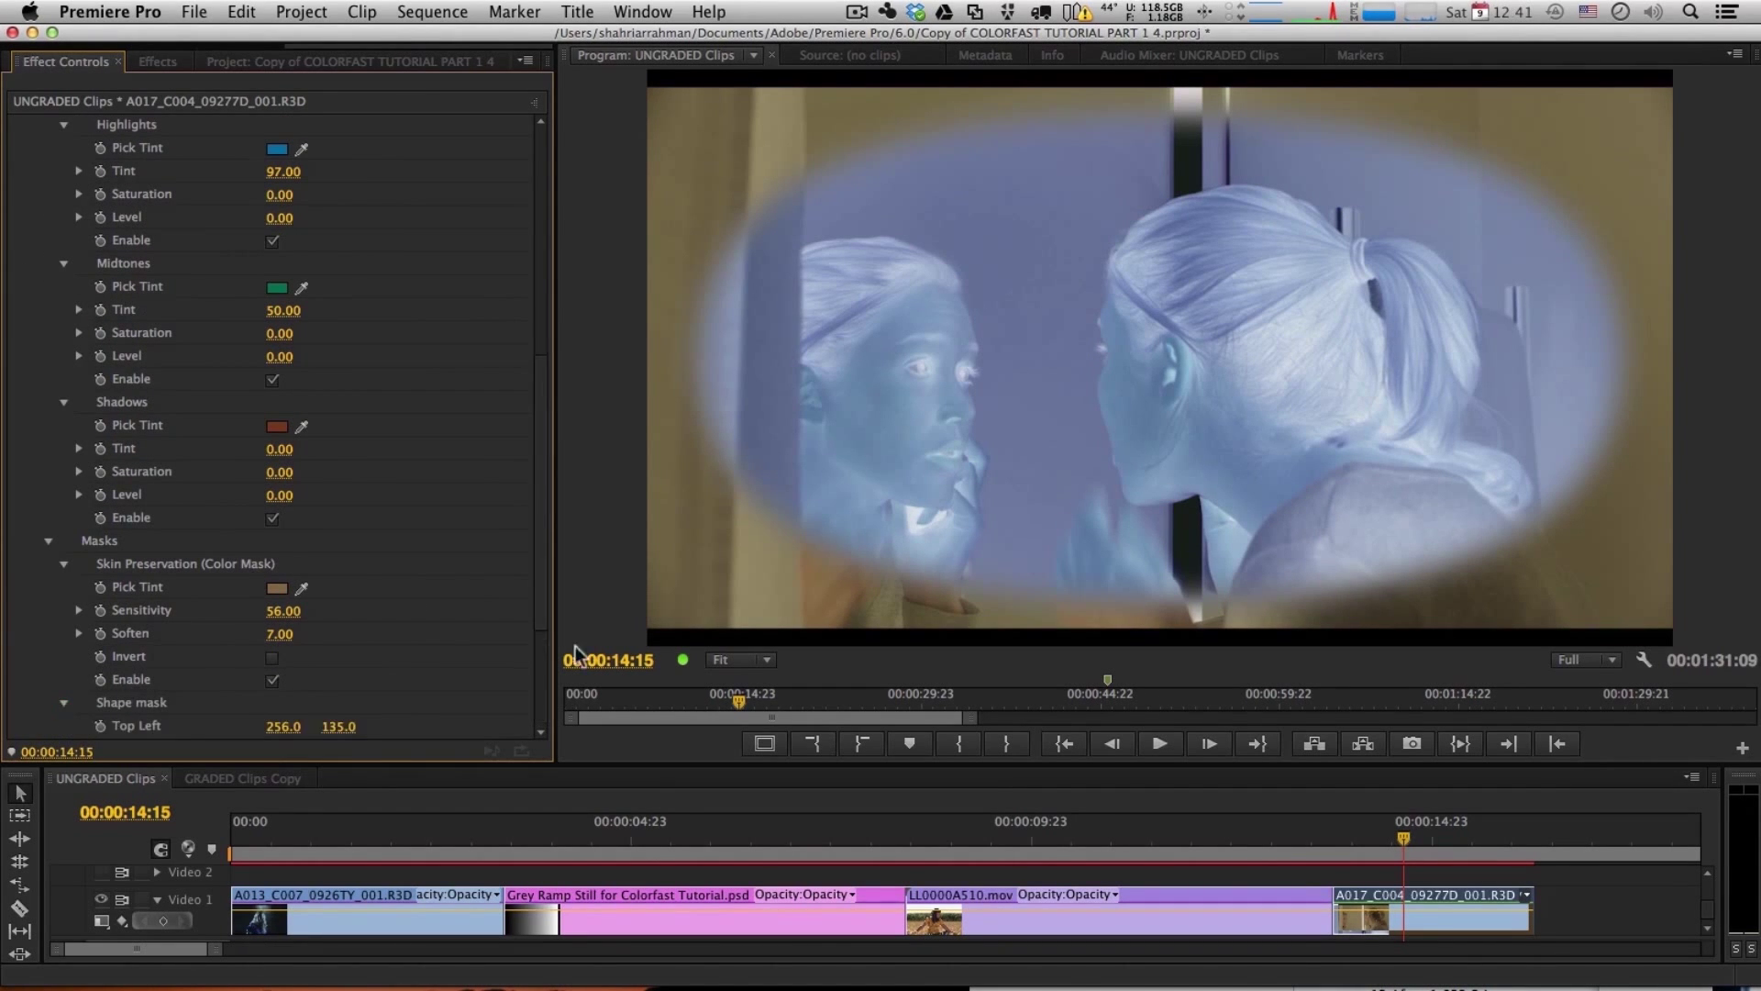
scroll(495, 694, "down", 3)
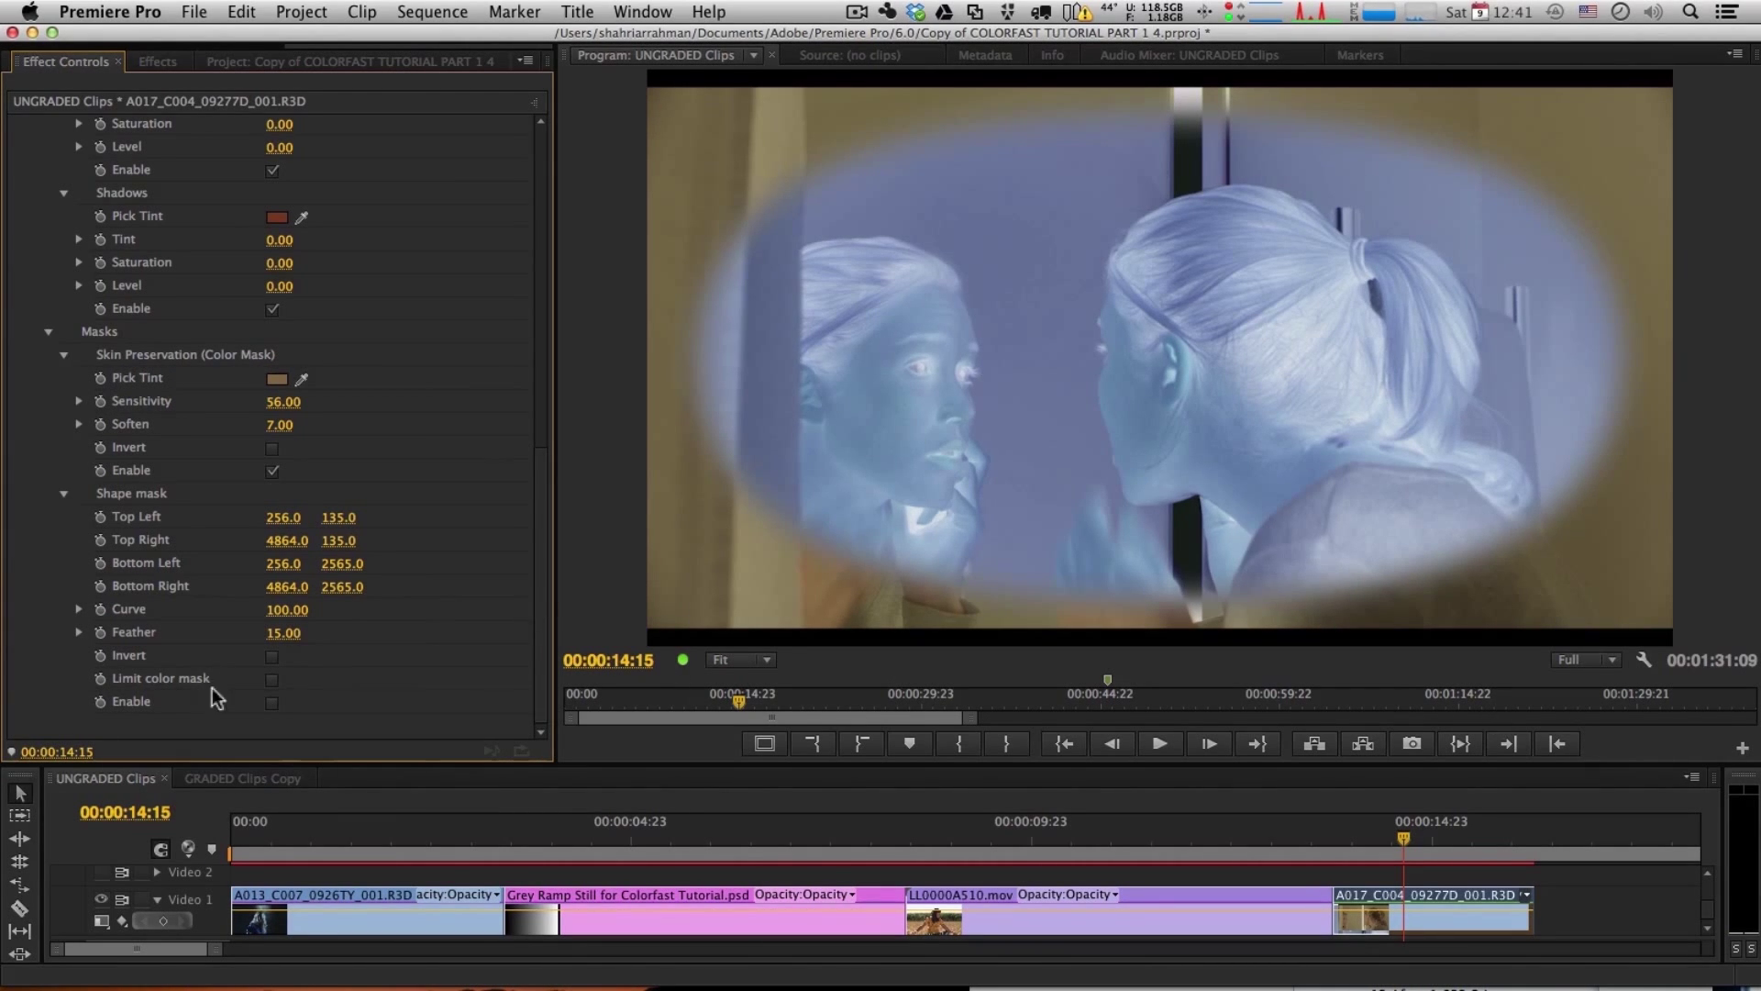
Step: Zoom the program preview out to 25% and select the ColorFast effect to show the shape mask's corner handles
scroll(377, 541, "up", 10)
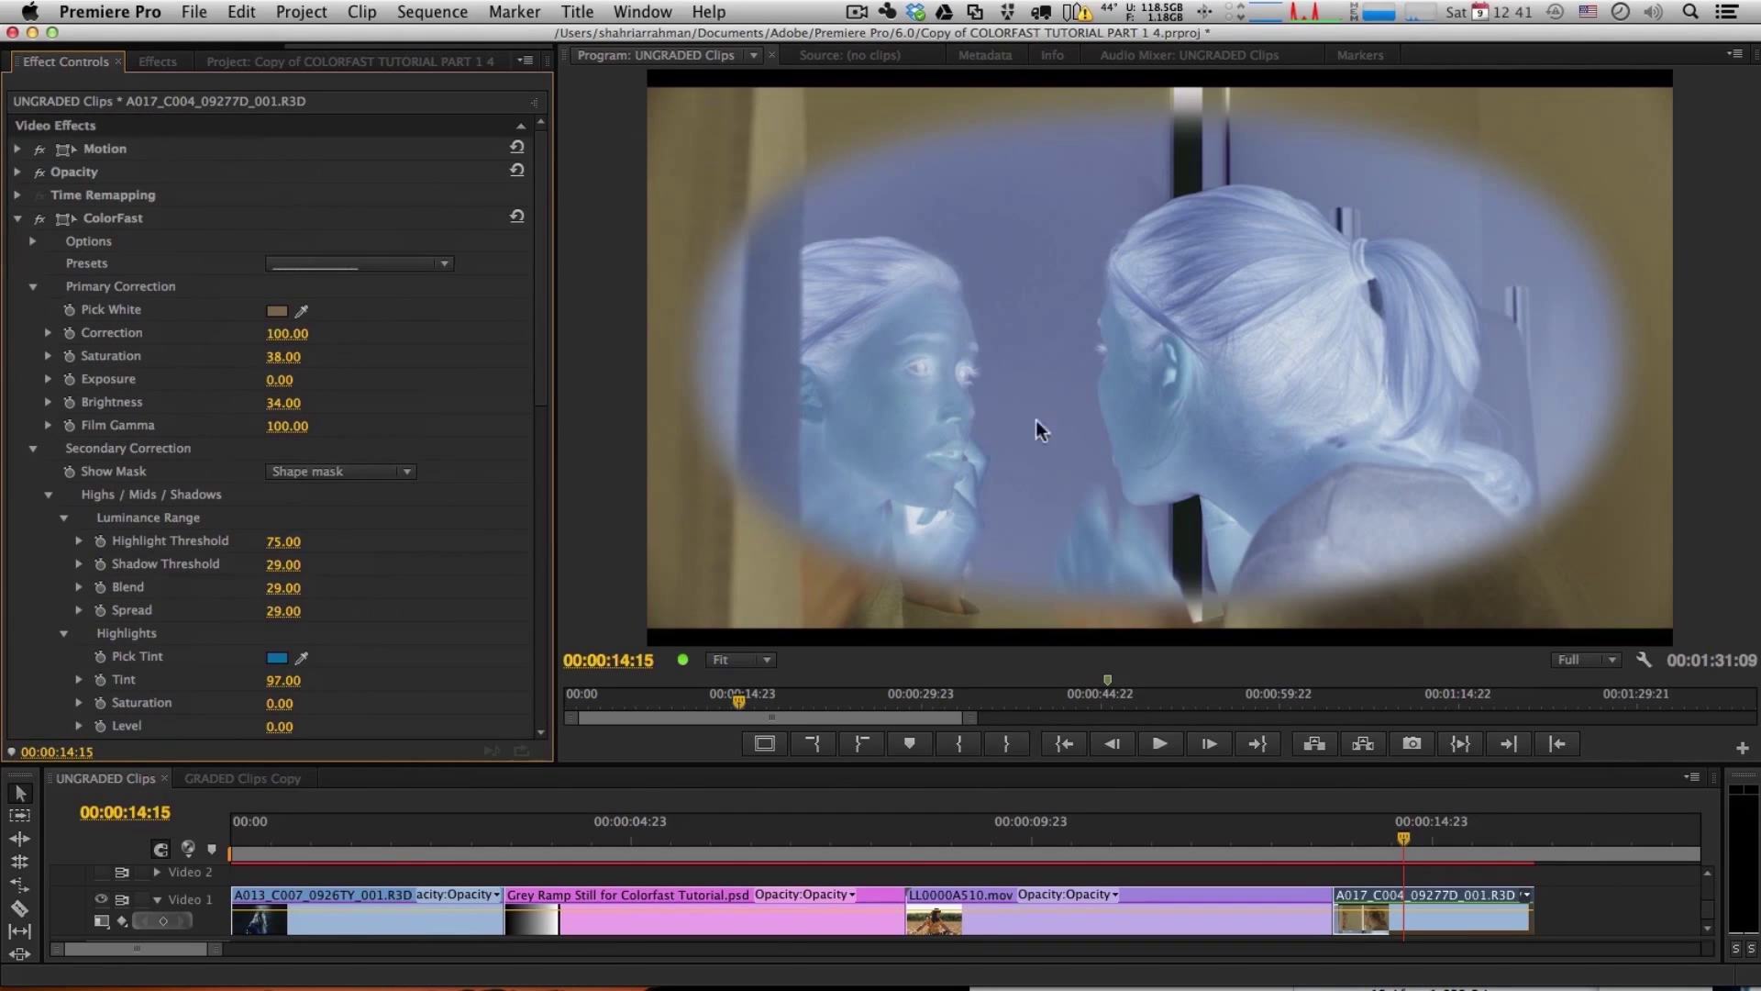
left_click(734, 661)
left_click(747, 708)
left_click(734, 661)
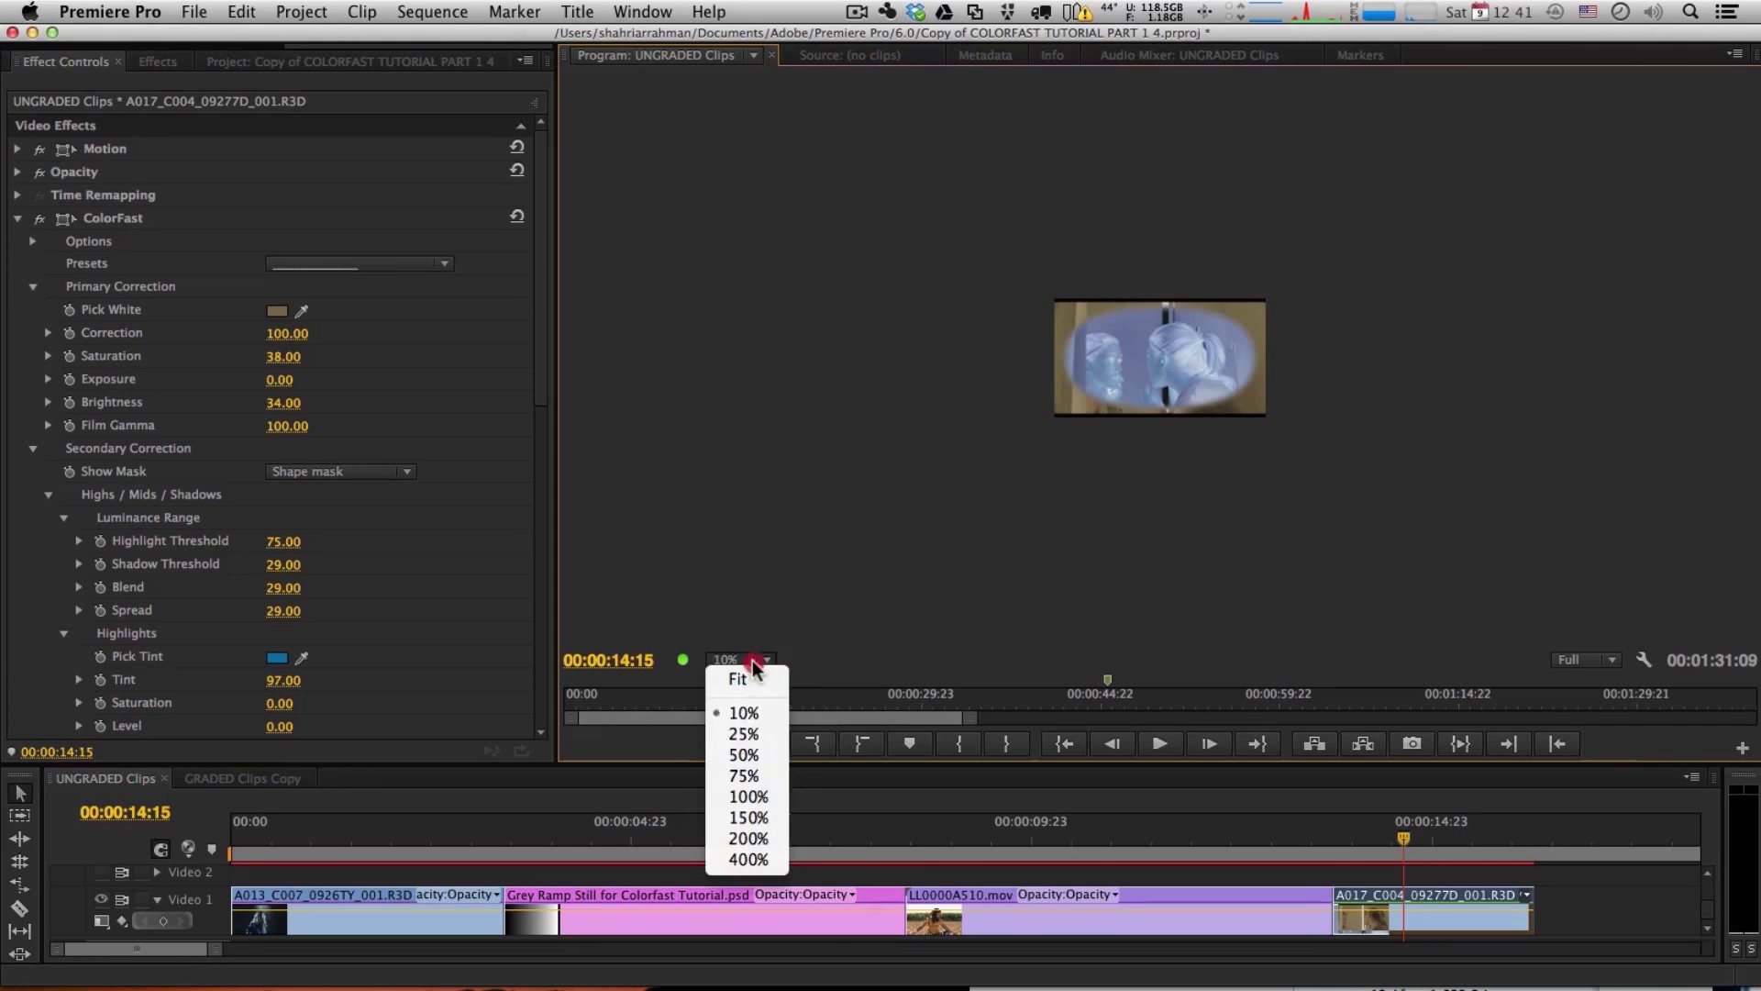
left_click(748, 734)
left_click(9, 199)
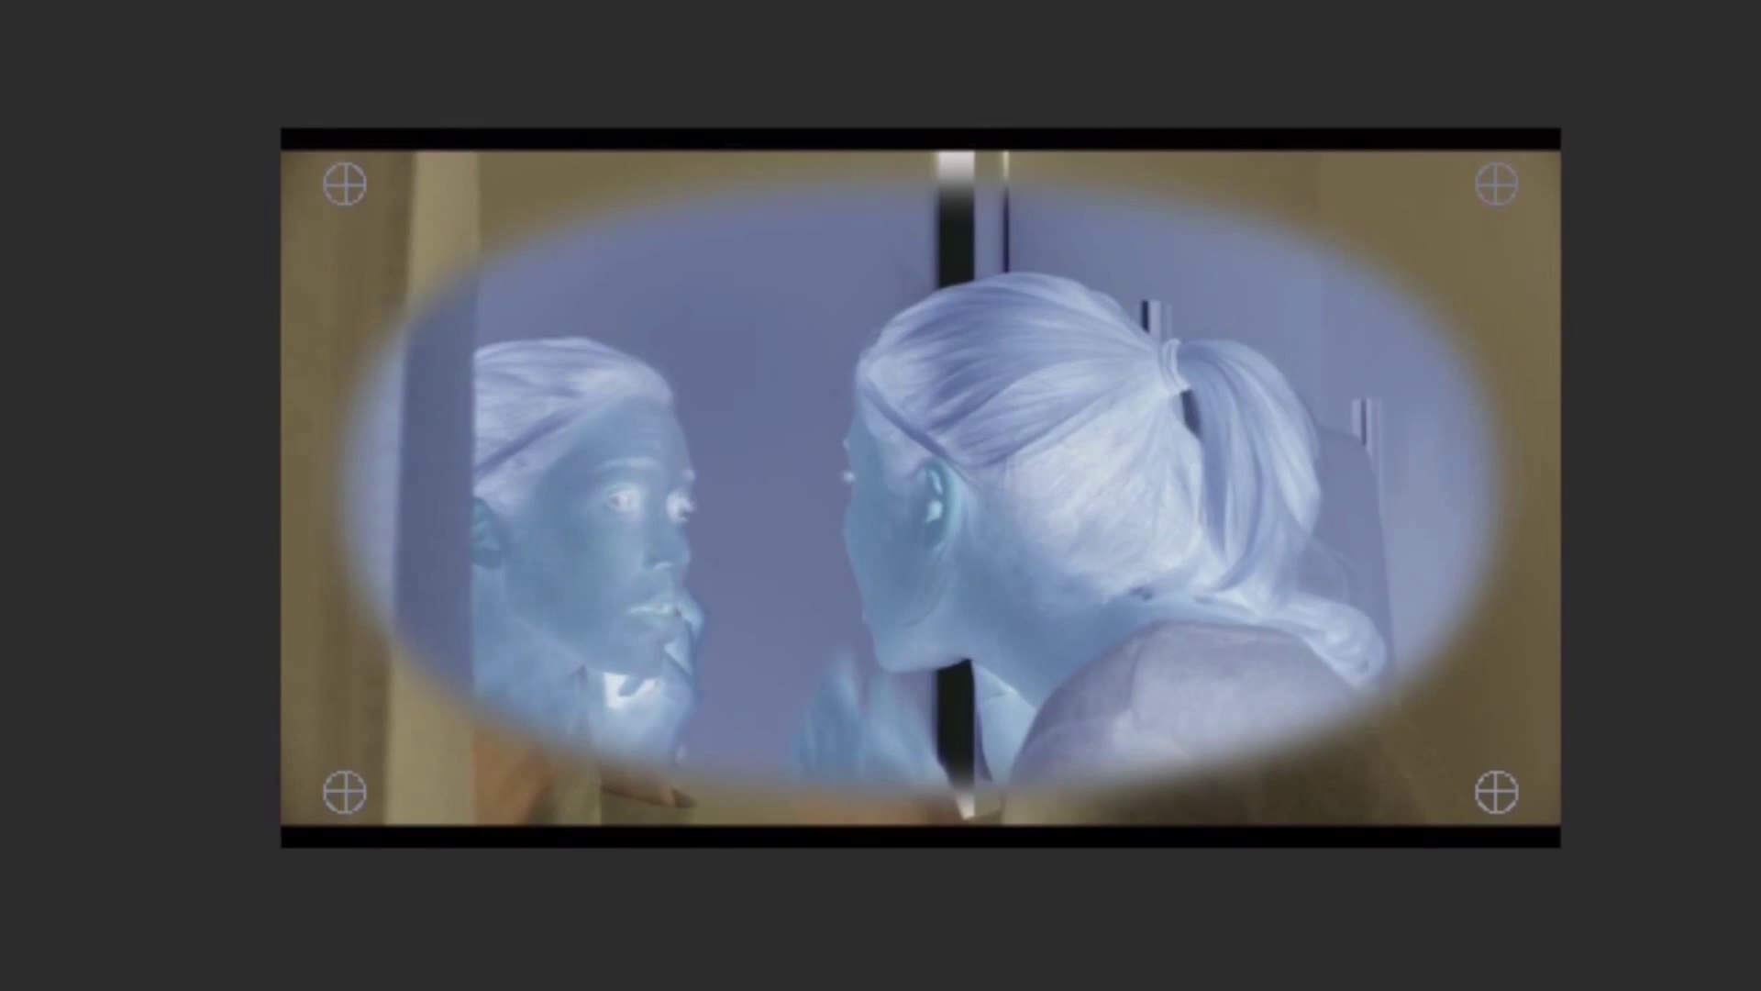
Step: Reshape the mask around both faces, with corners at about 1003, 593; 2837, 561; 3659, 2555; and 533, 2757
left_click_drag(338, 183, 532, 298)
left_click_drag(1511, 183, 1021, 320)
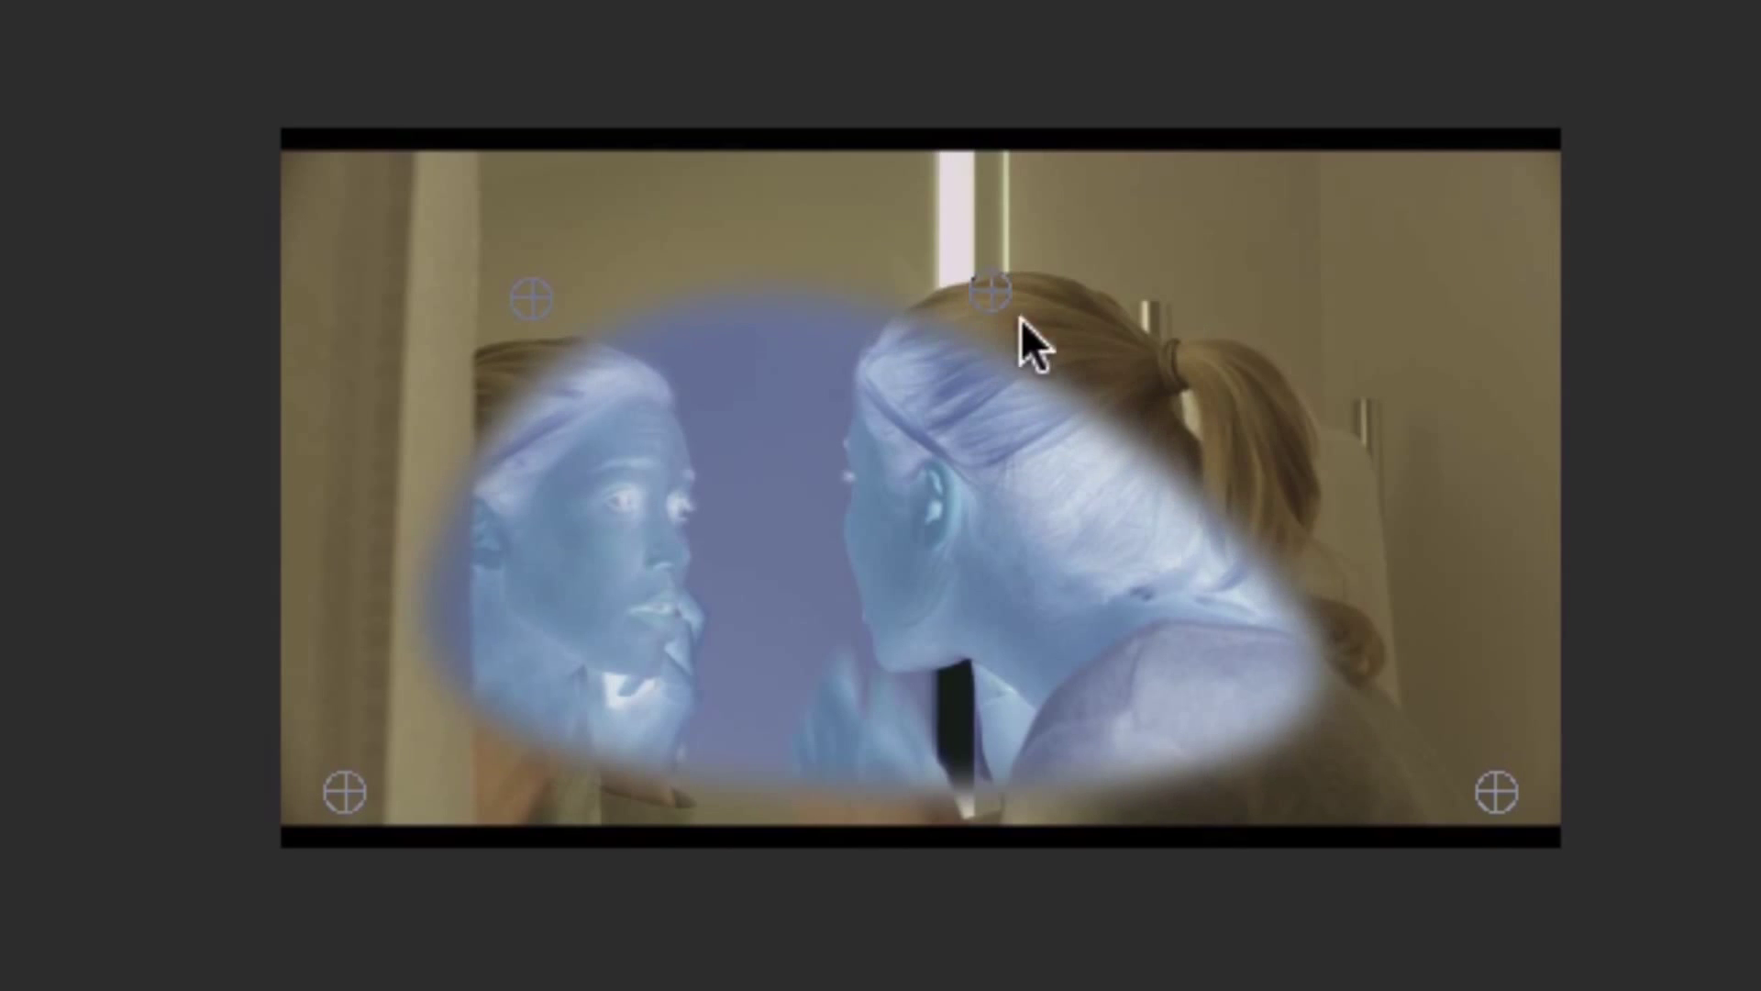
left_click_drag(1495, 788, 1195, 789)
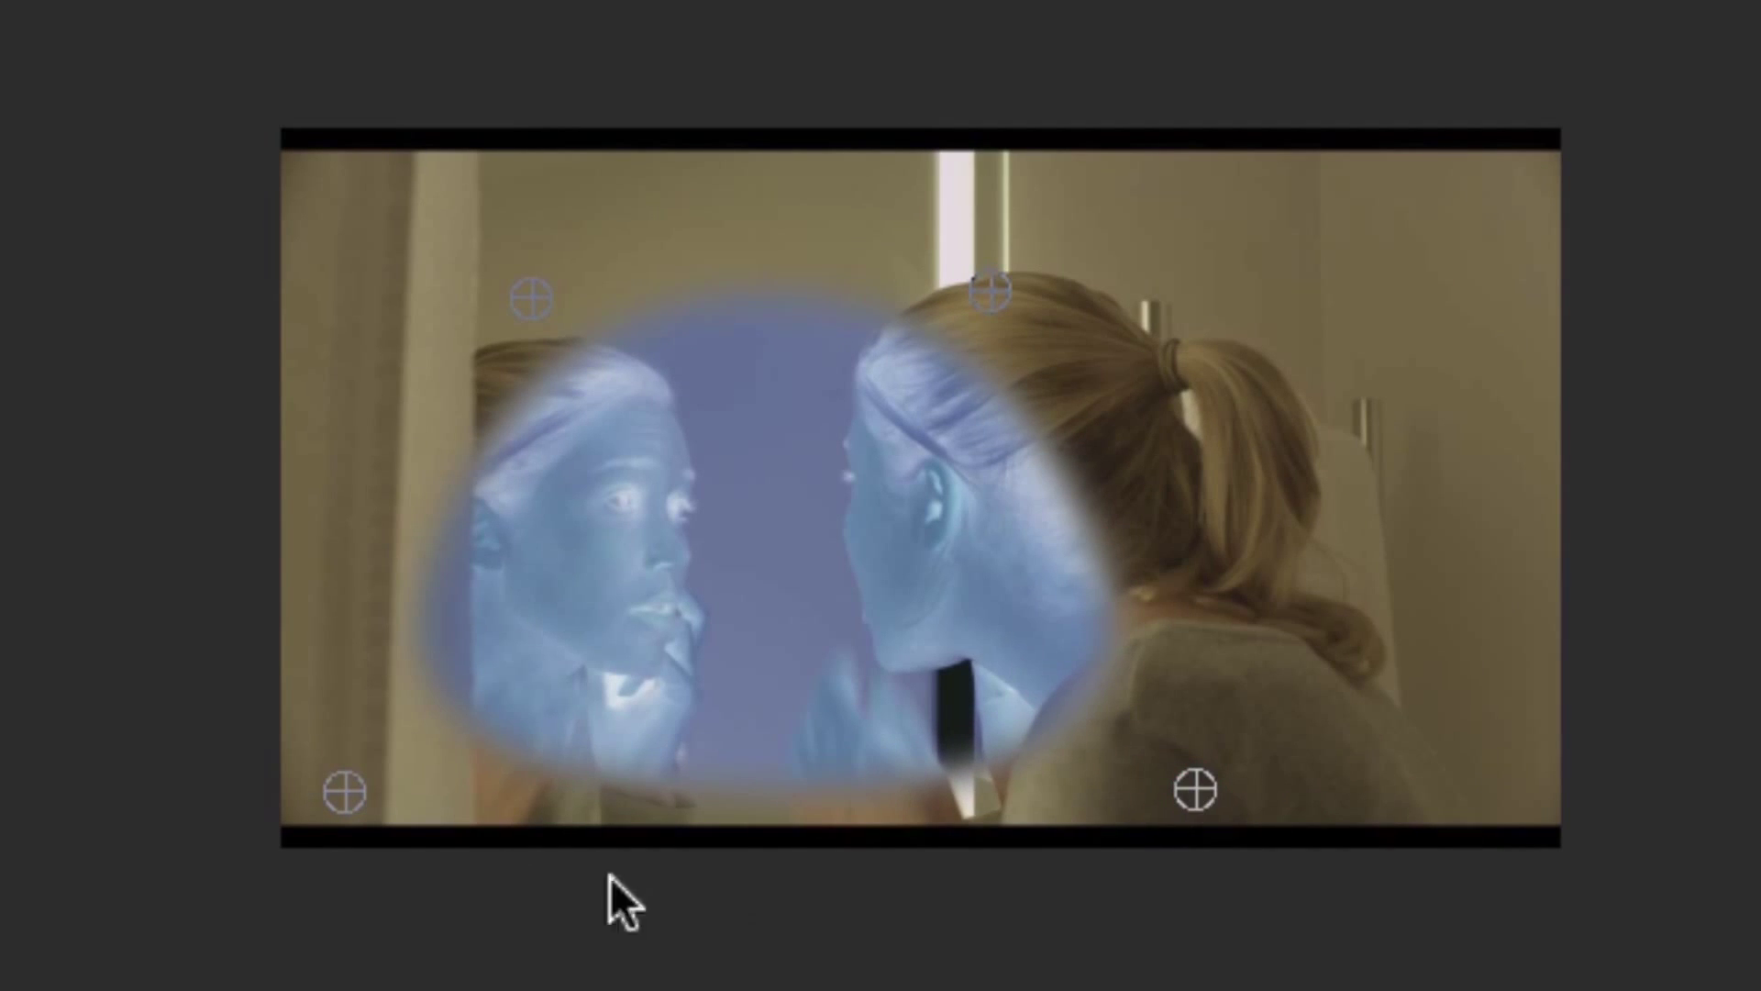
left_click_drag(335, 795, 415, 833)
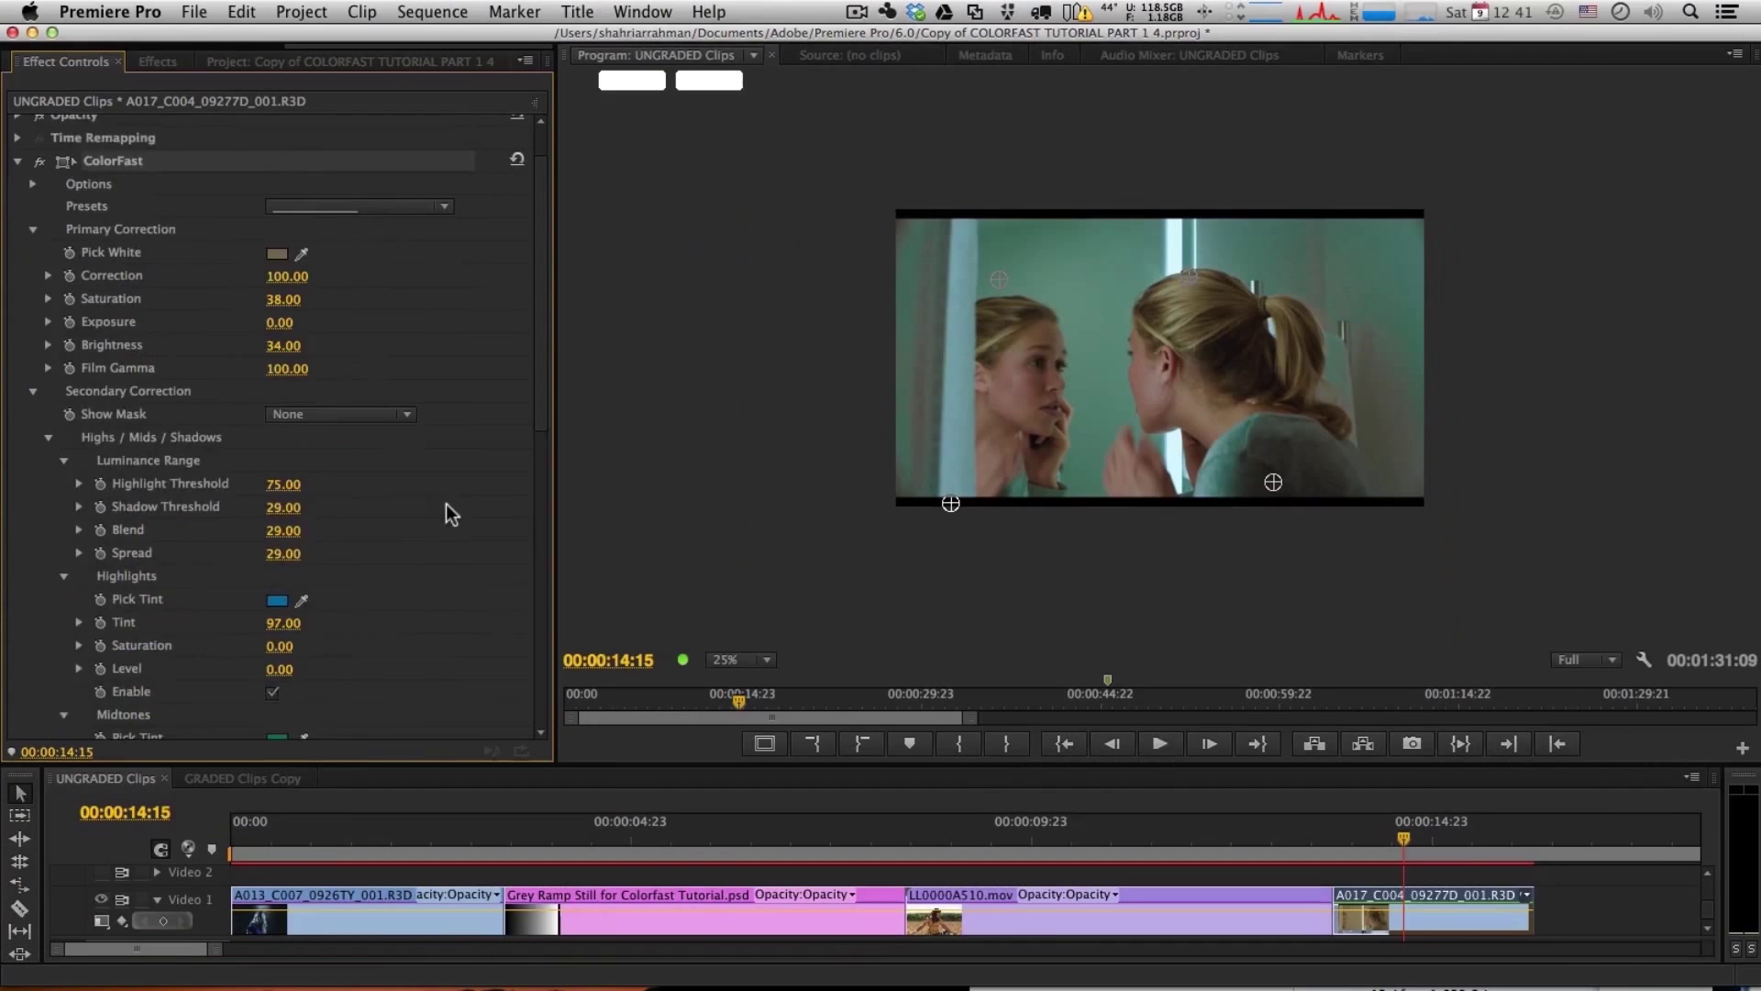
Step: Enable the shape mask, compare the picture with and without it, and turn on its Limit color mask option
scroll(446, 504, "down", 10)
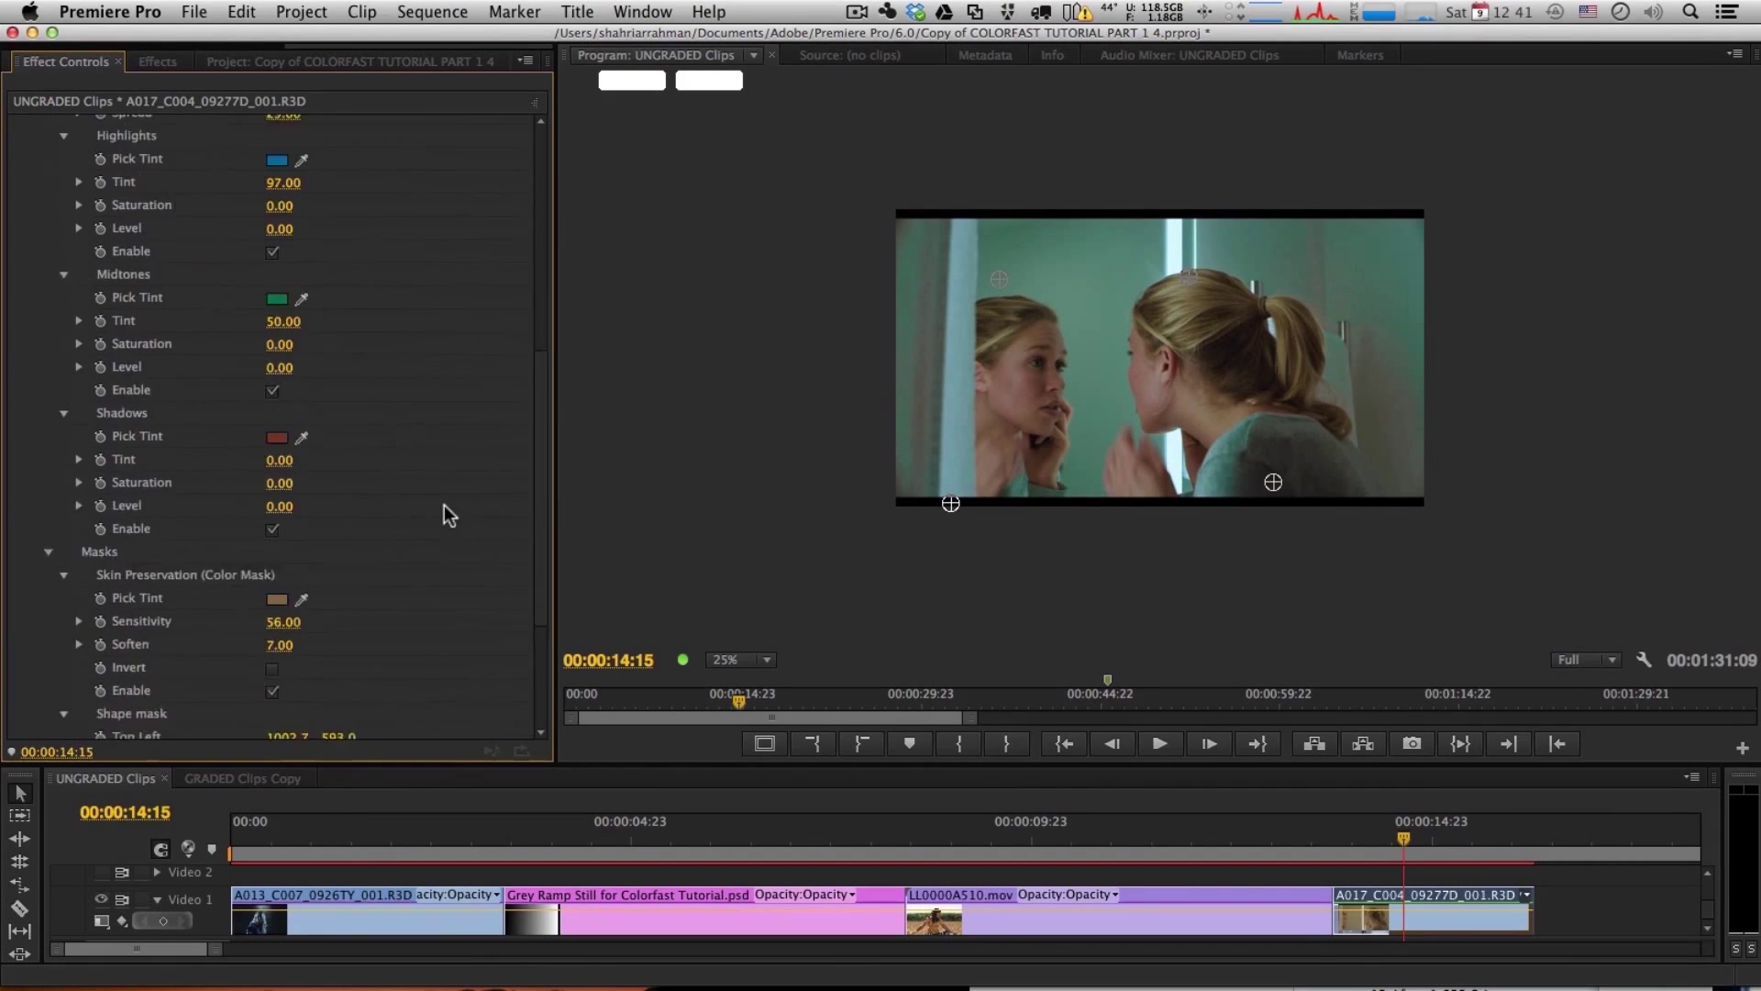
scroll(444, 488, "down", 3)
left_click(272, 701)
left_click(273, 702)
left_click(272, 702)
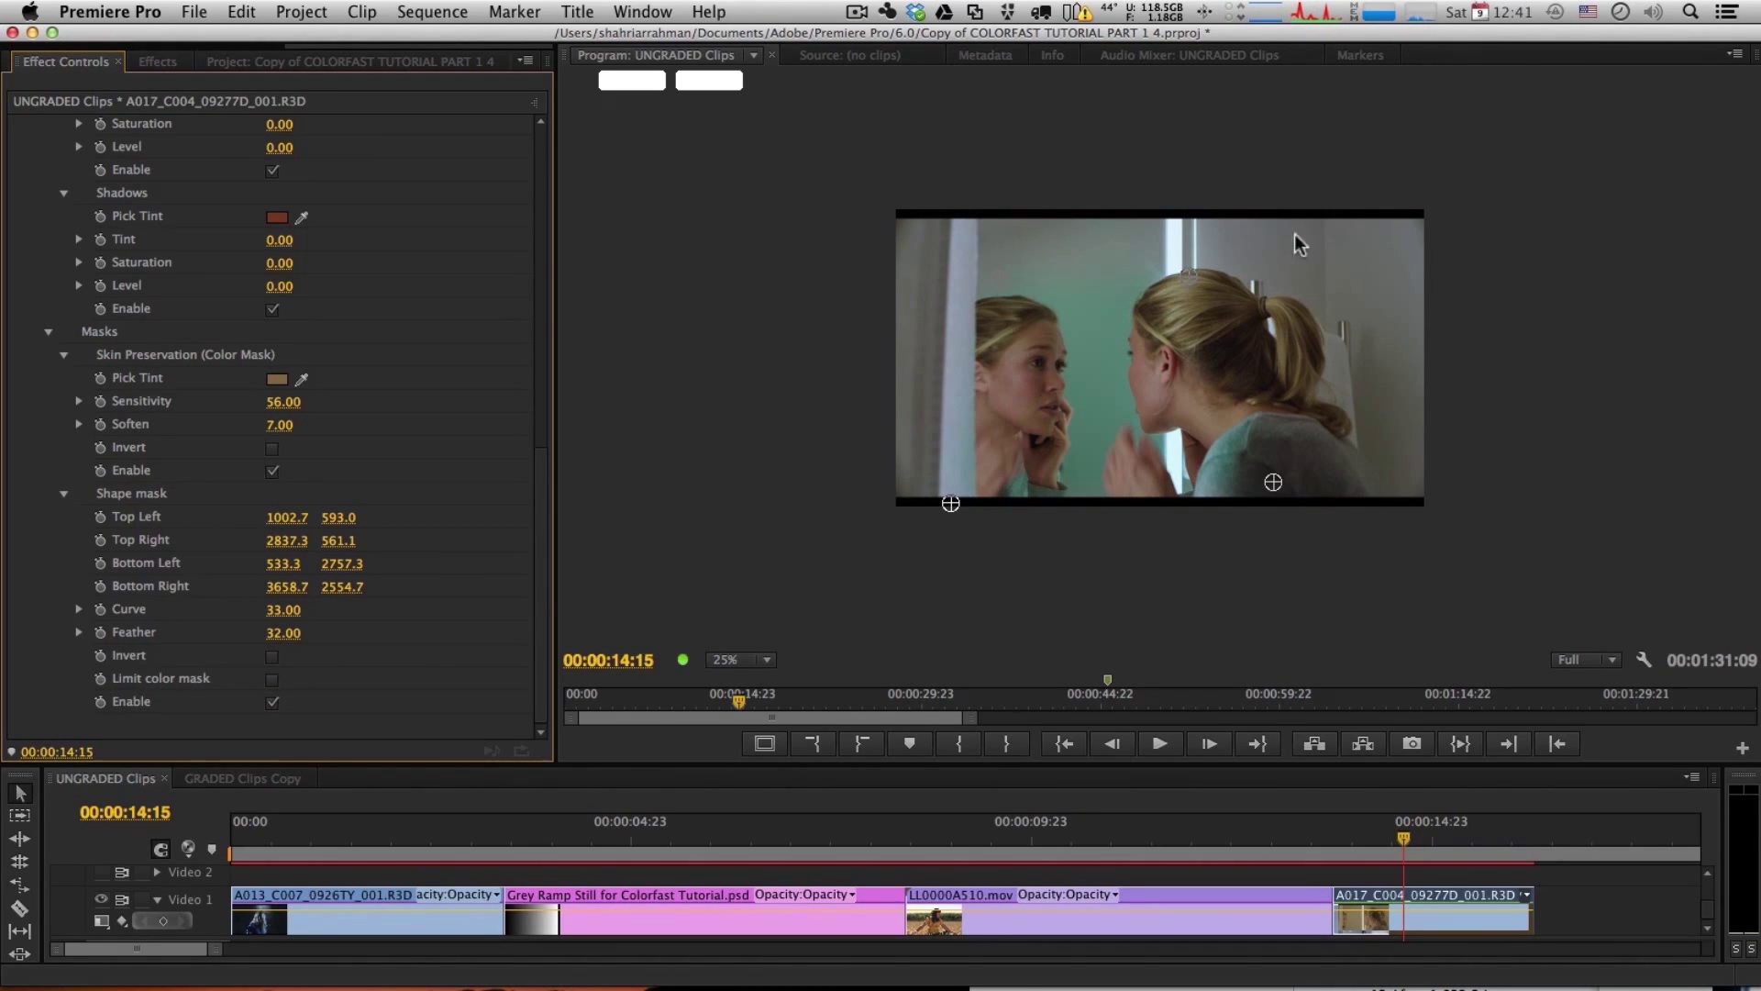
left_click(272, 680)
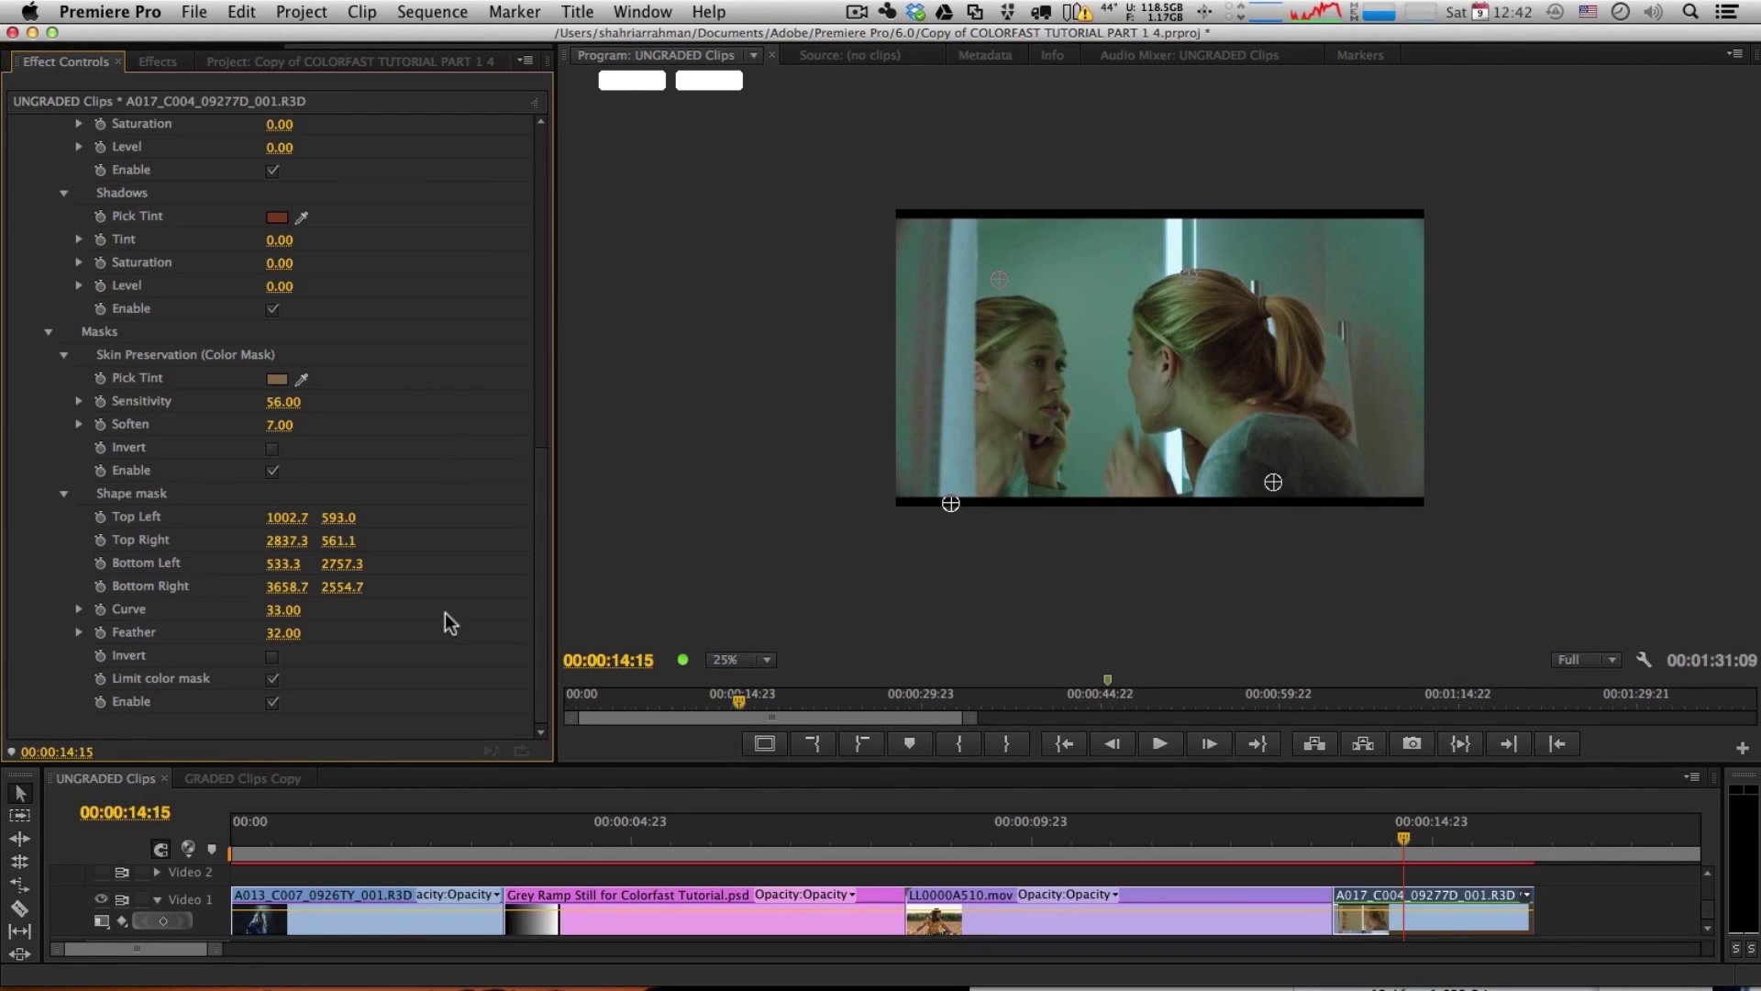
Step: Compare the shape mask and skin mask overlays on the clip, and return the mask display to None
scroll(438, 625, "up", 10)
scroll(438, 629, "down", 10)
scroll(403, 606, "up", 10)
scroll(372, 592, "down", 10)
scroll(167, 406, "up", 10)
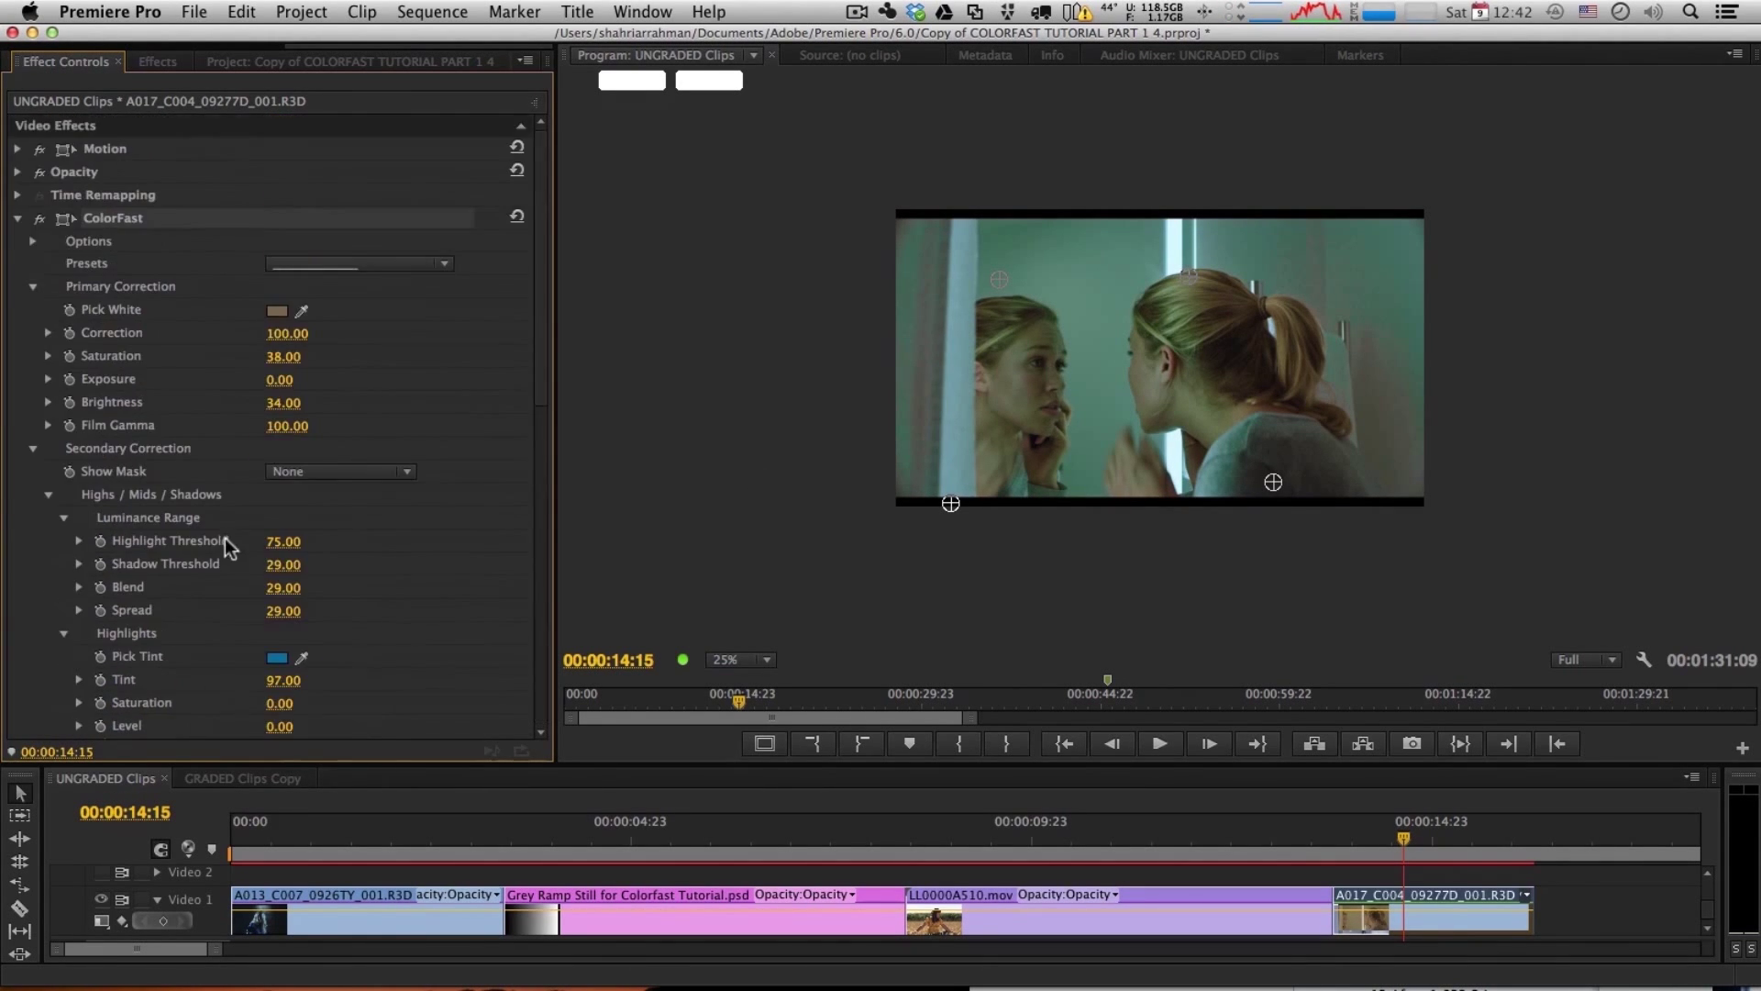
left_click(344, 471)
left_click(333, 596)
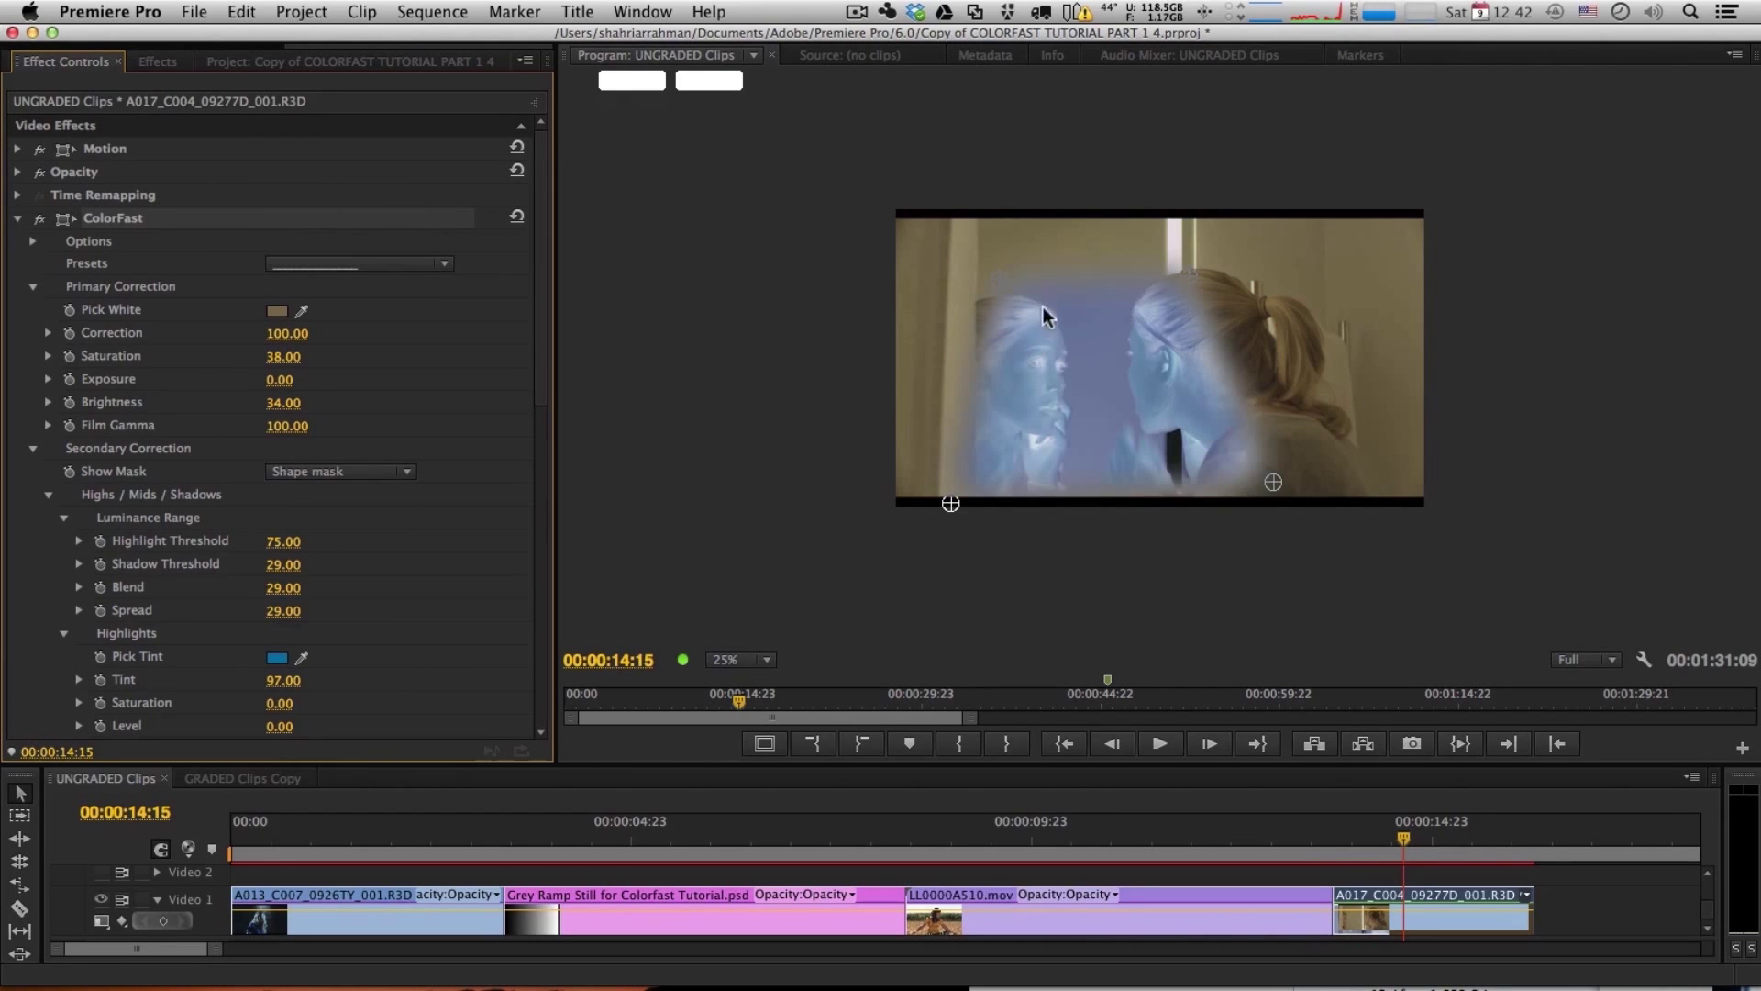
left_click(348, 471)
left_click(367, 576)
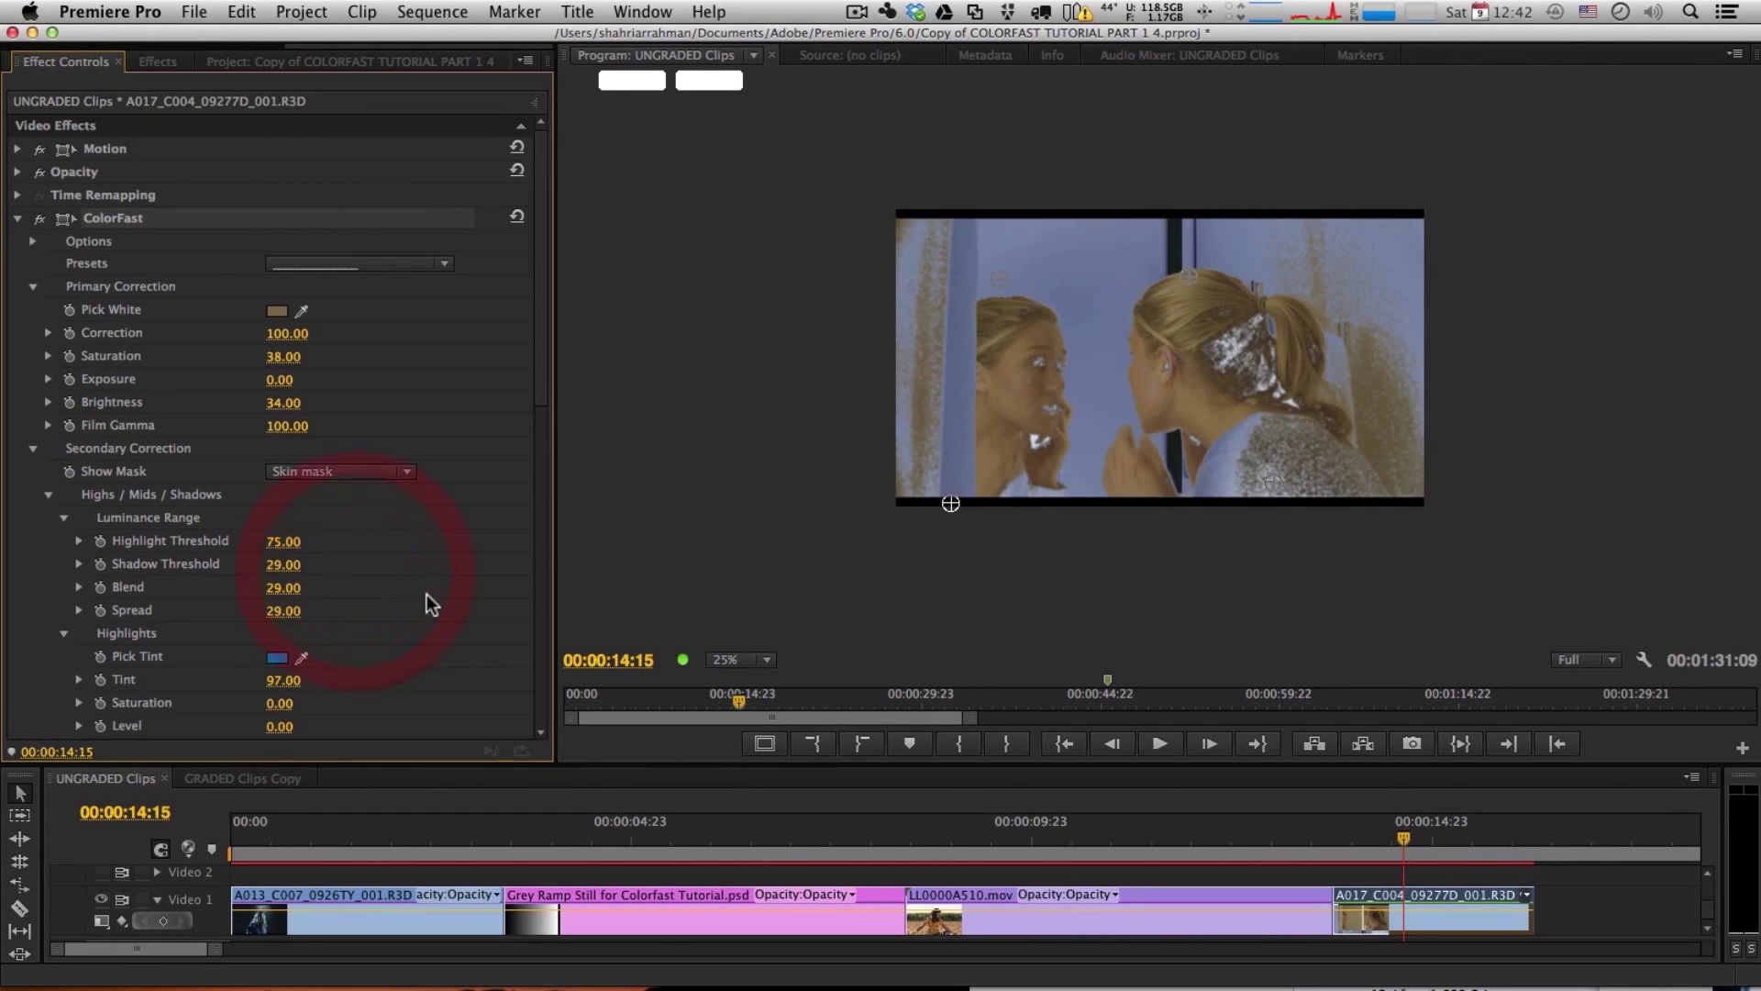
left_click(358, 472)
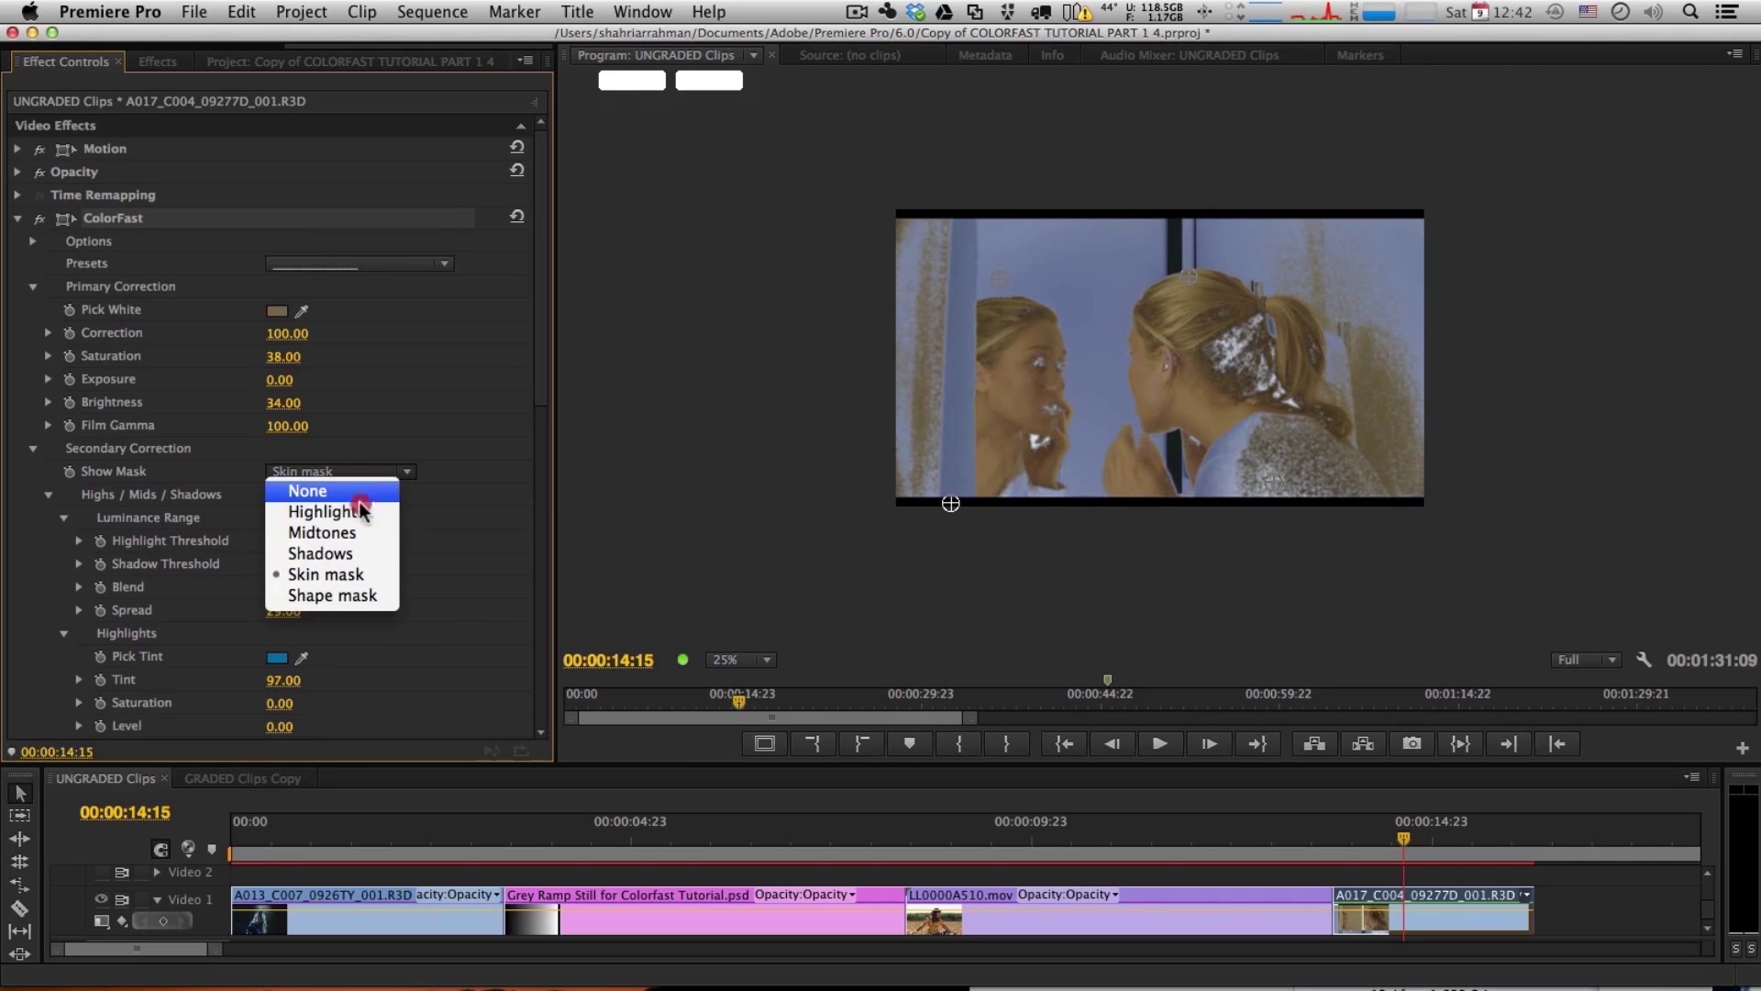
left_click(362, 606)
left_click(348, 413)
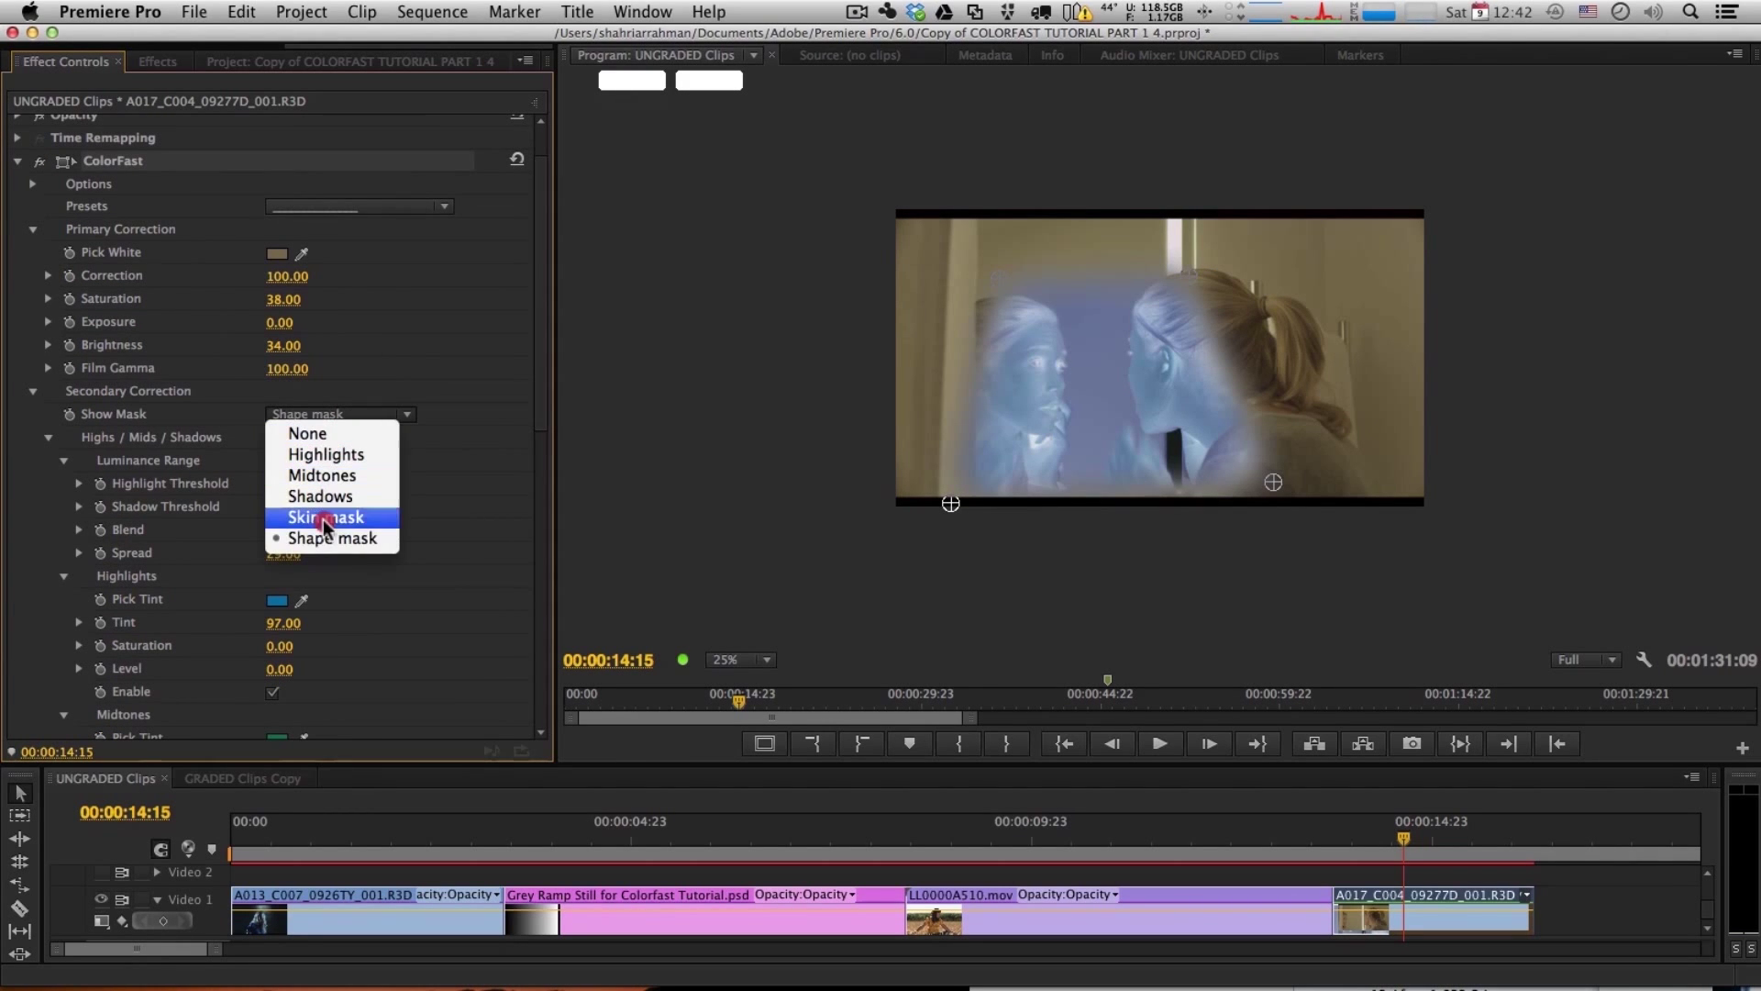
left_click(330, 433)
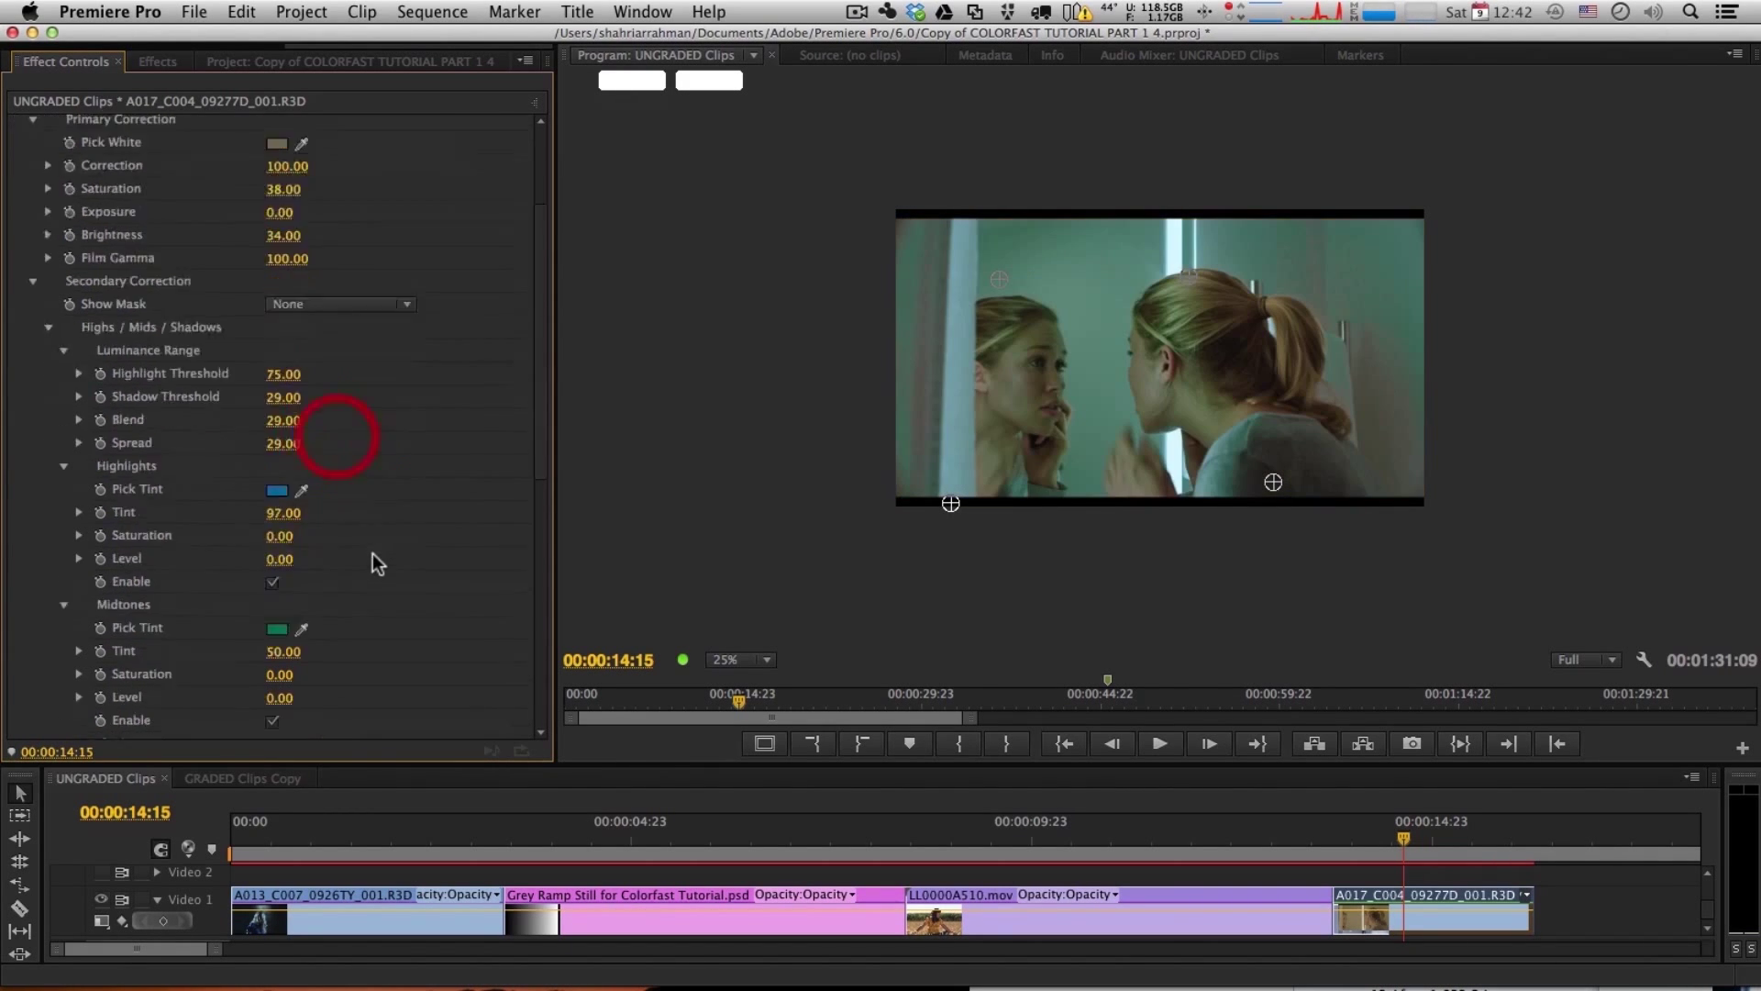
Step: Invert the shape mask and scrub the clip to 00:00:14:16 to check the skin tones
scroll(378, 551, "down", 10)
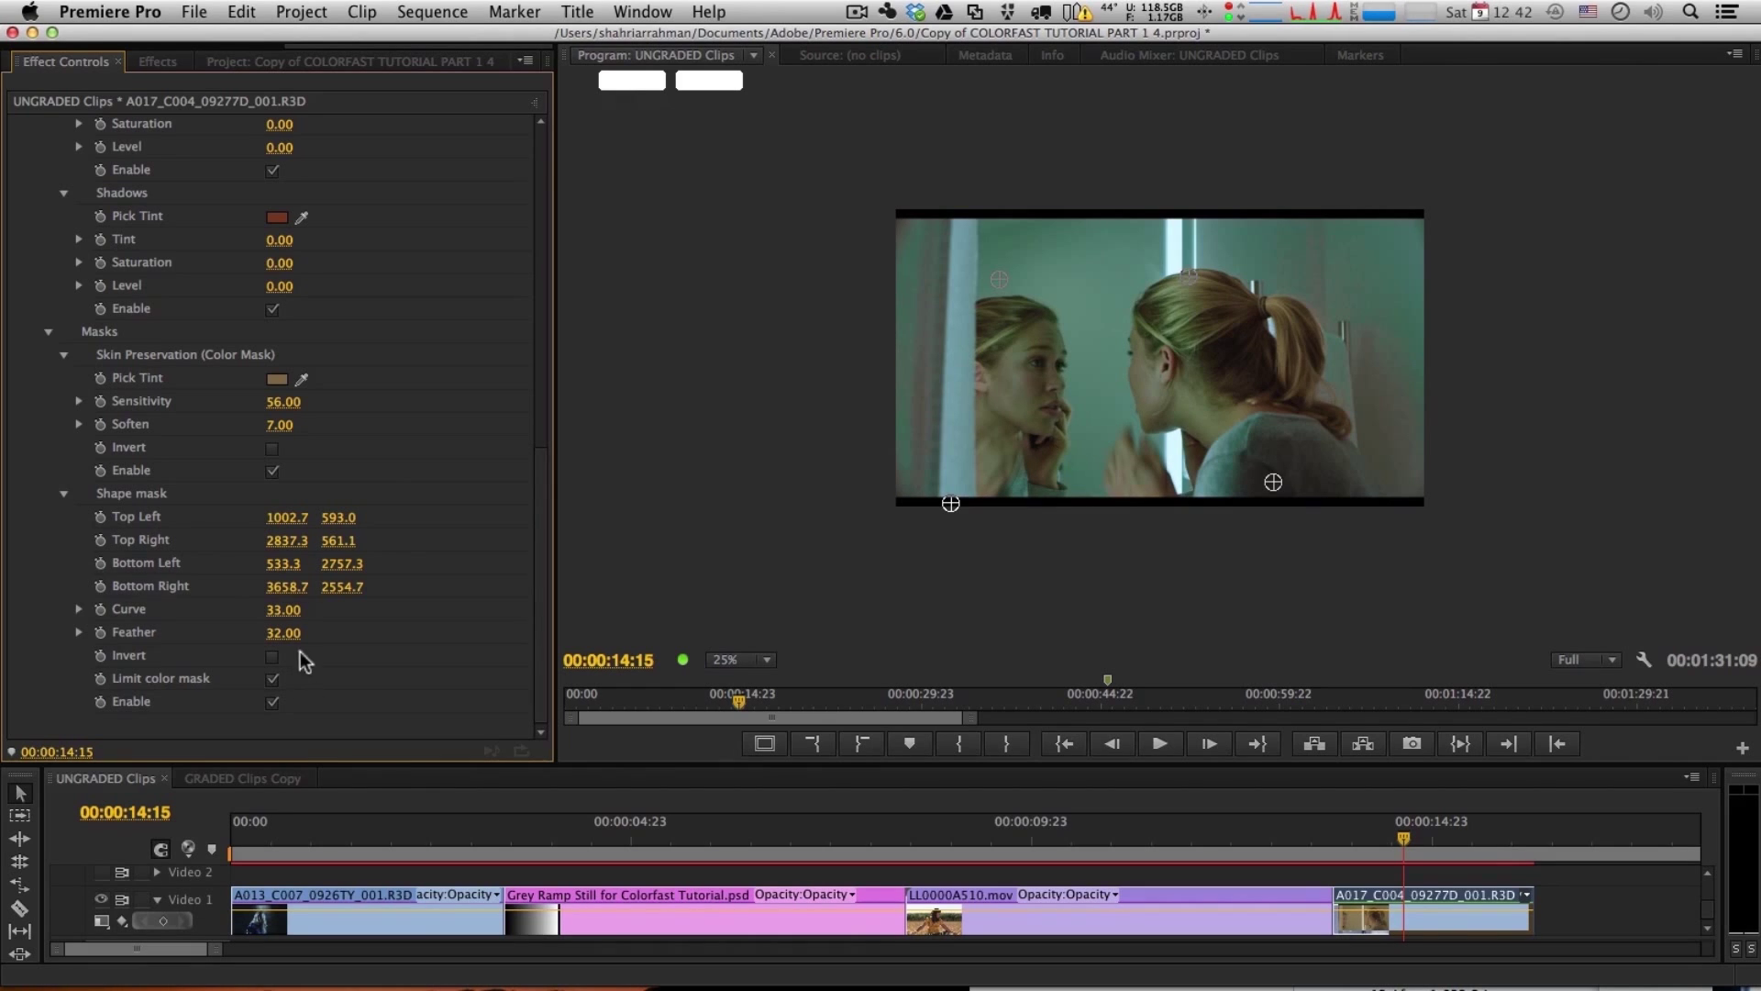
left_click(272, 656)
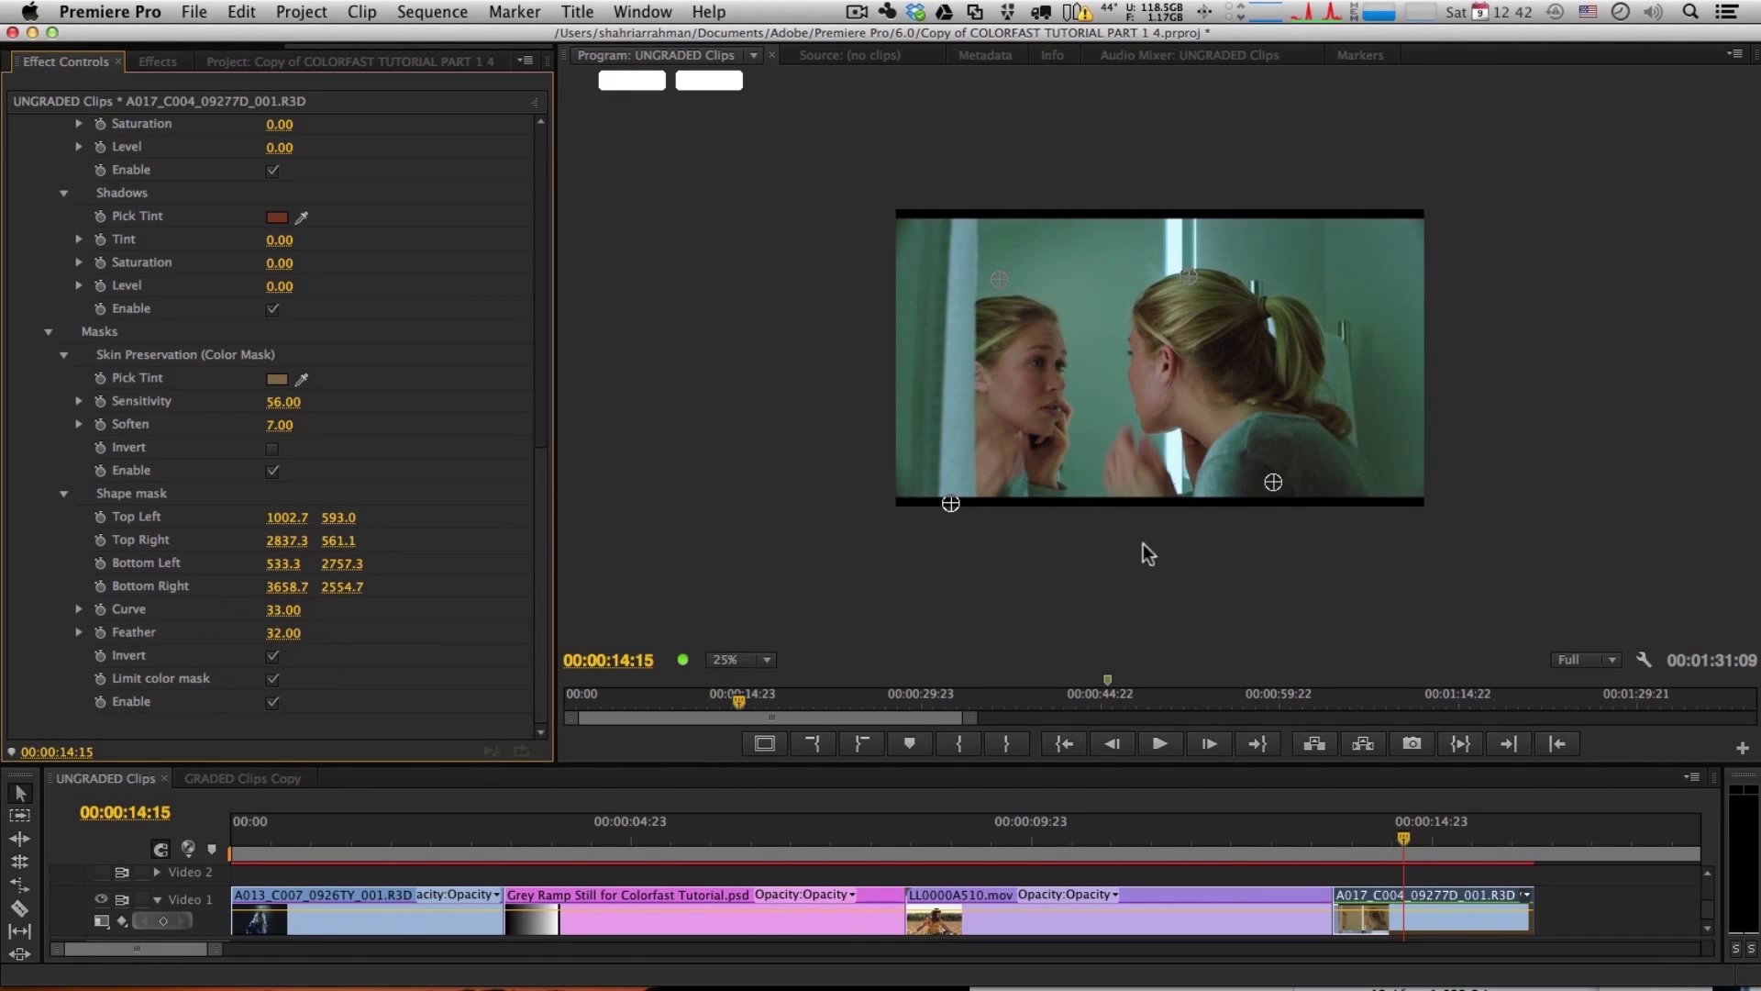
left_click_drag(1467, 833, 1406, 834)
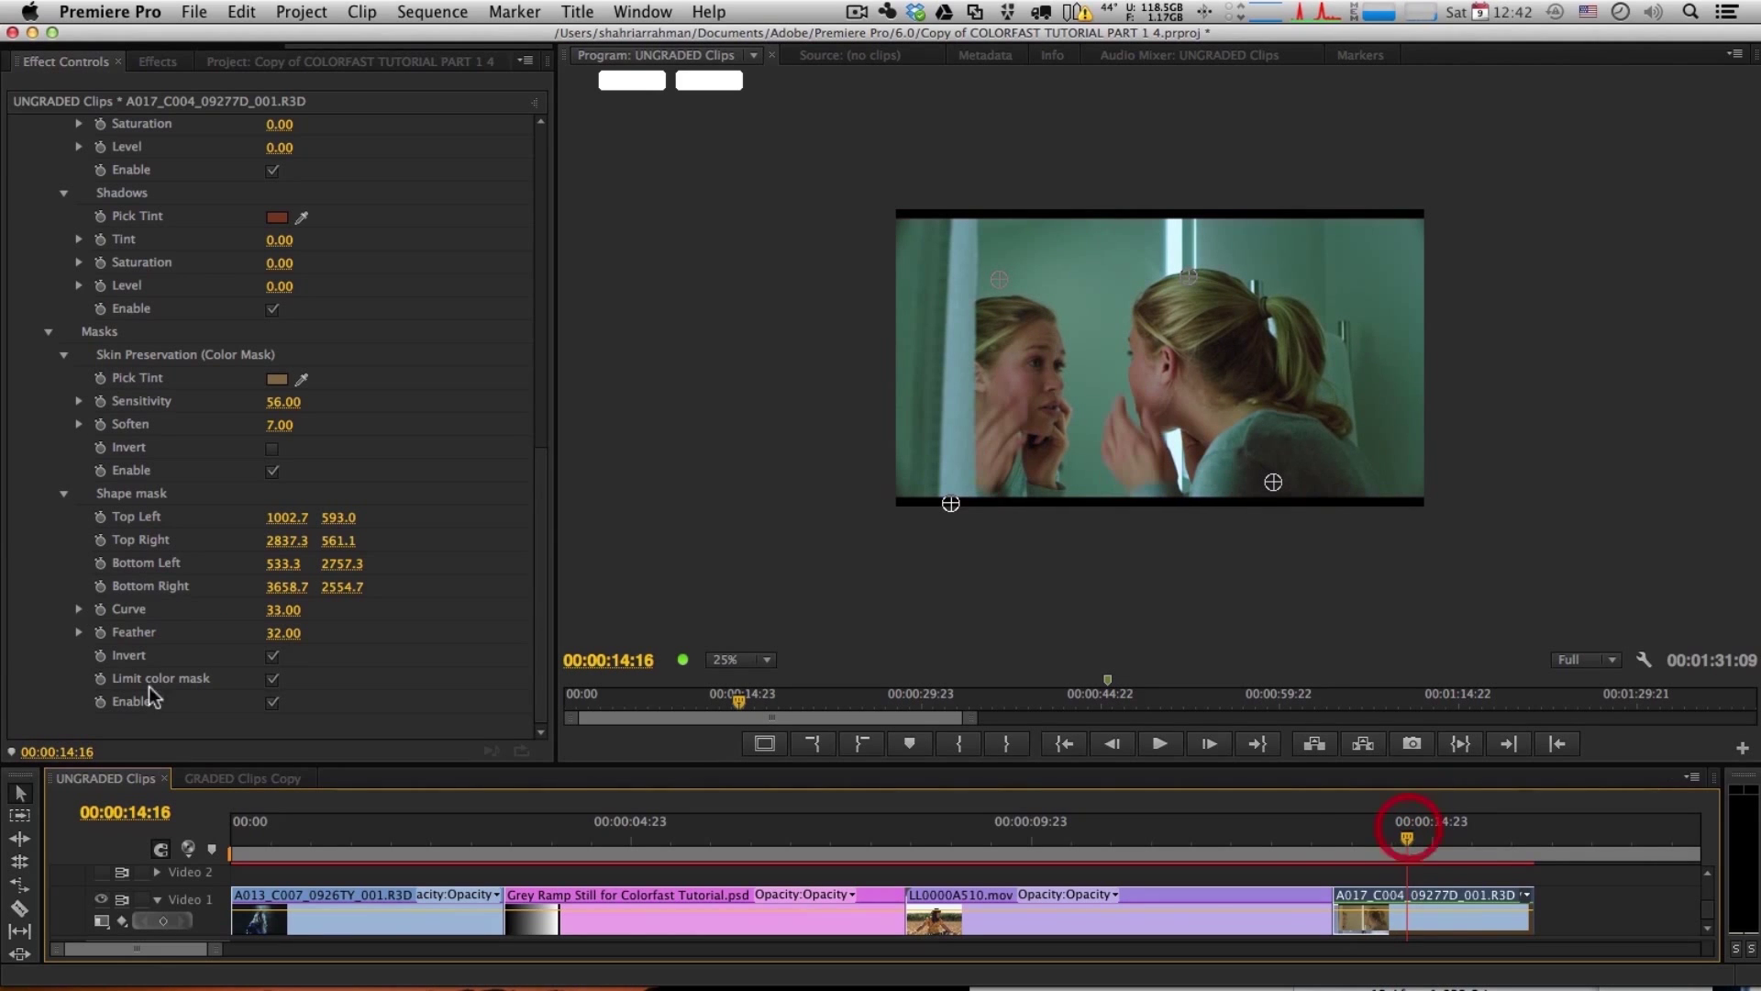
Step: Fit the program preview to its window and compare the clip with the ColorFast effect off and on
left_click(729, 660)
left_click(732, 676)
scroll(147, 550, "up", 10)
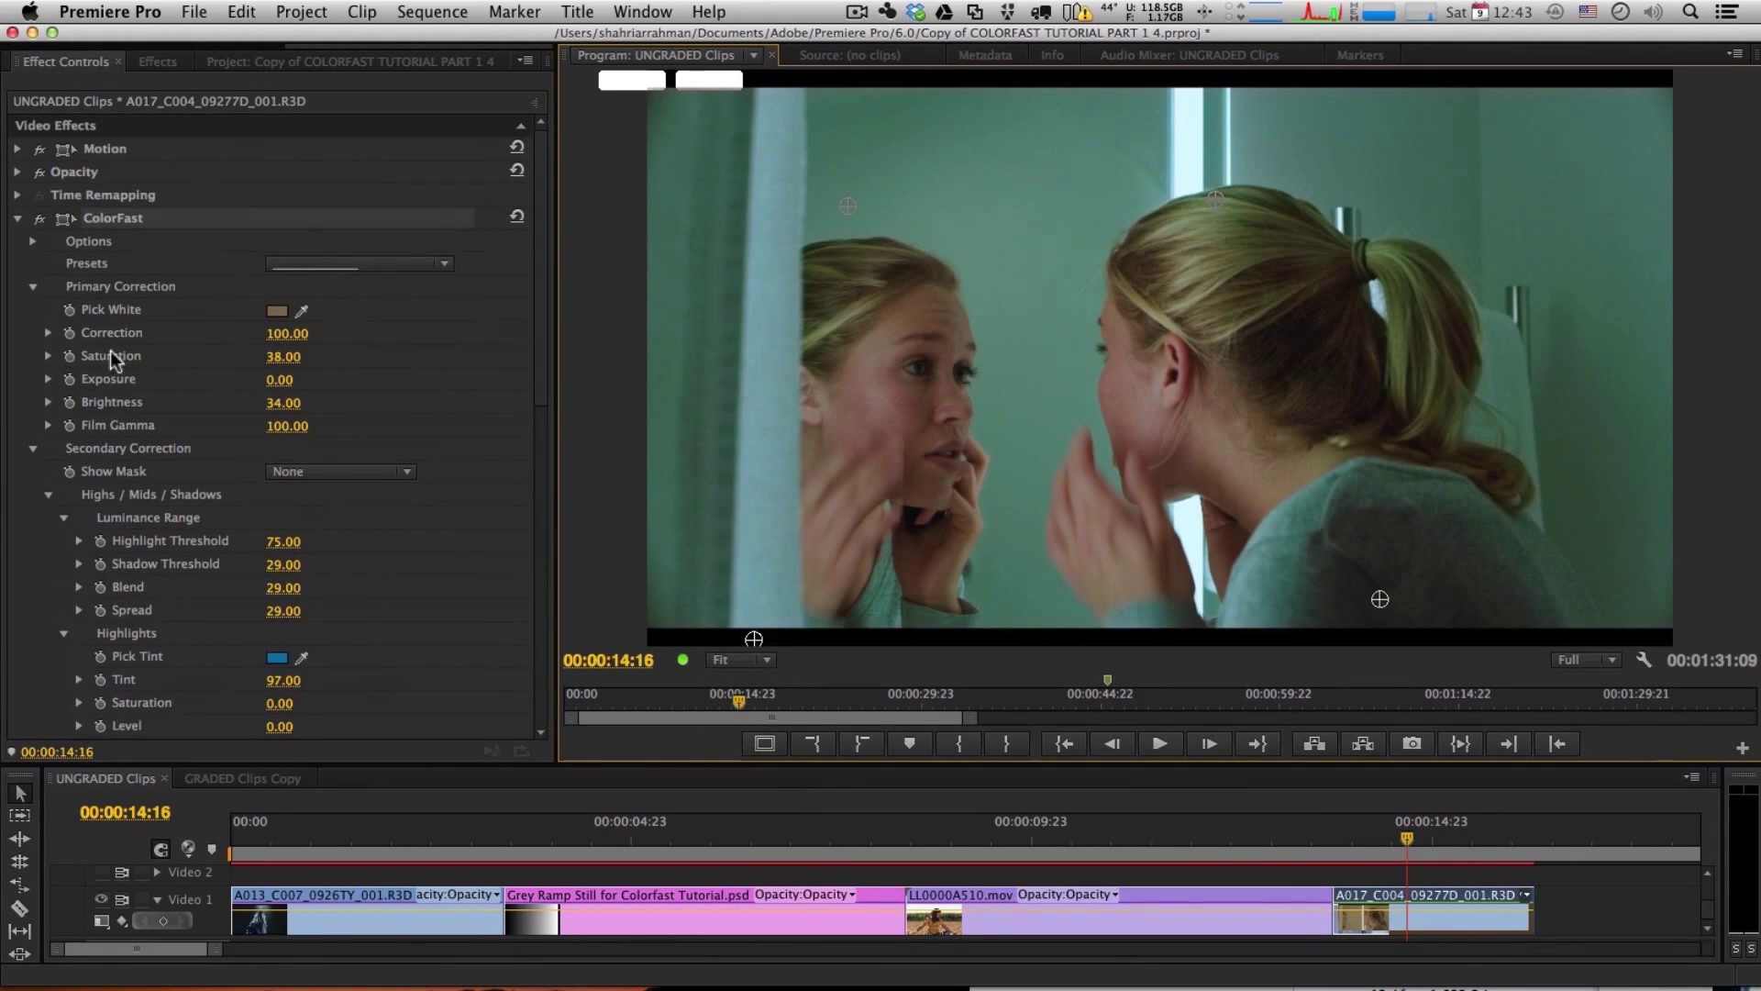
left_click(40, 219)
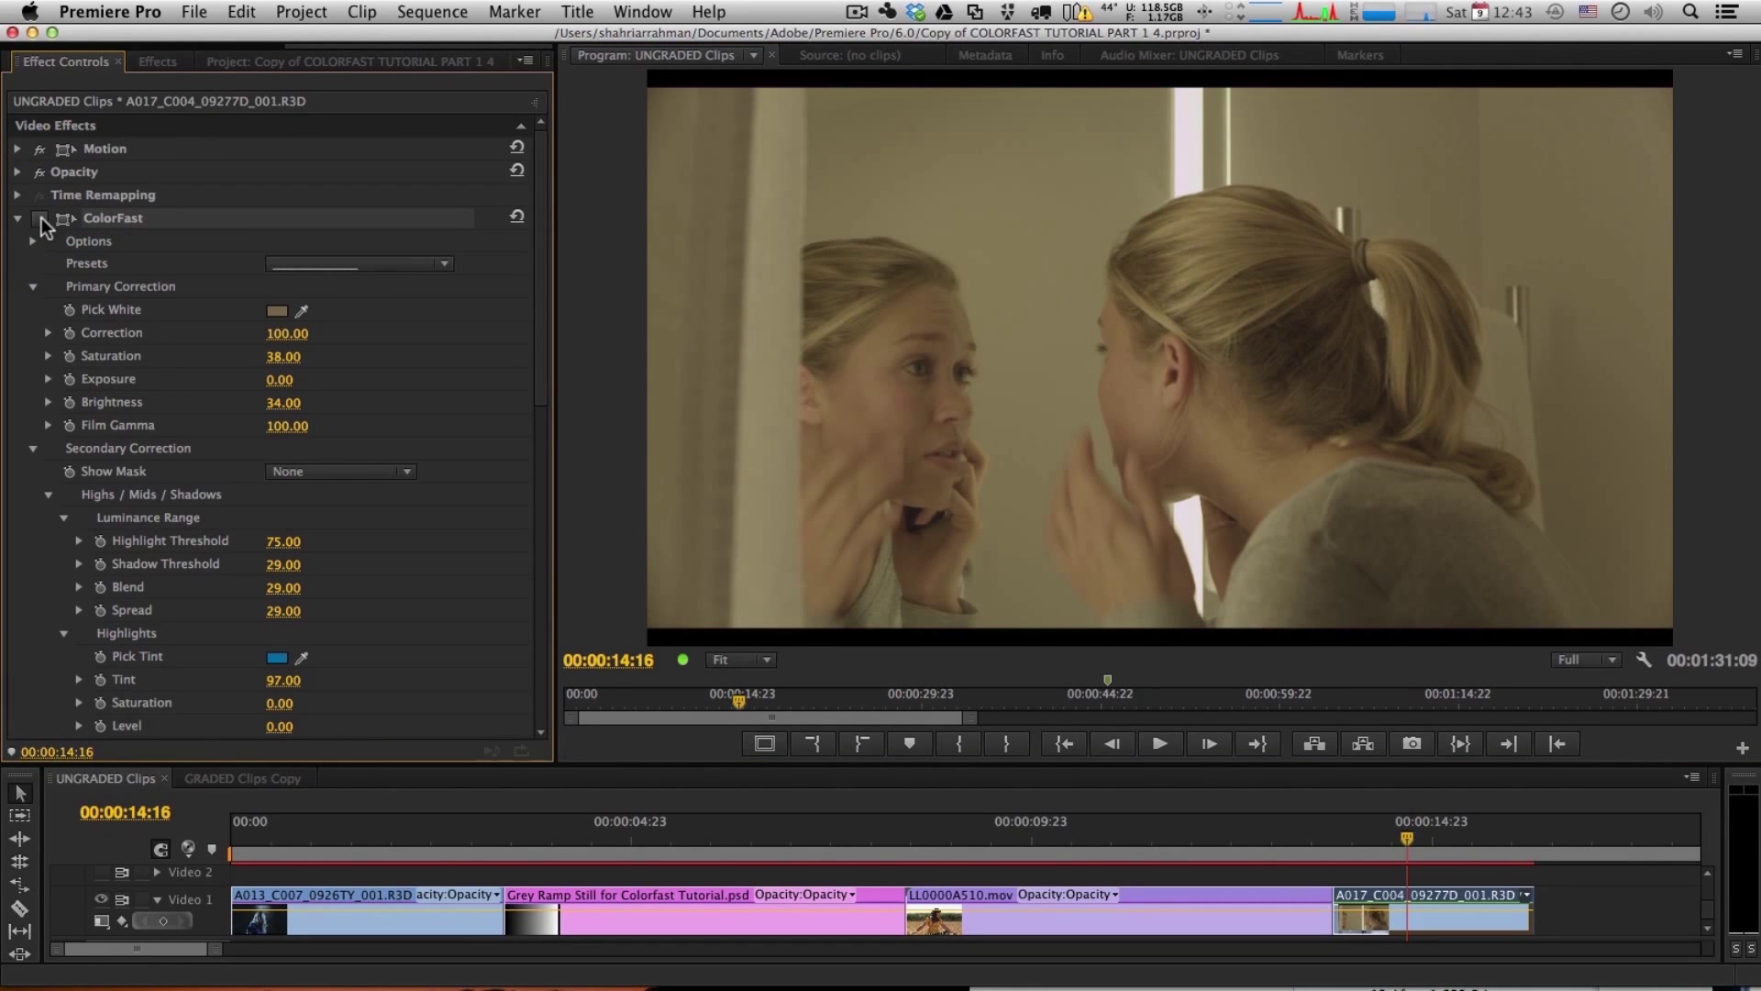
left_click(40, 220)
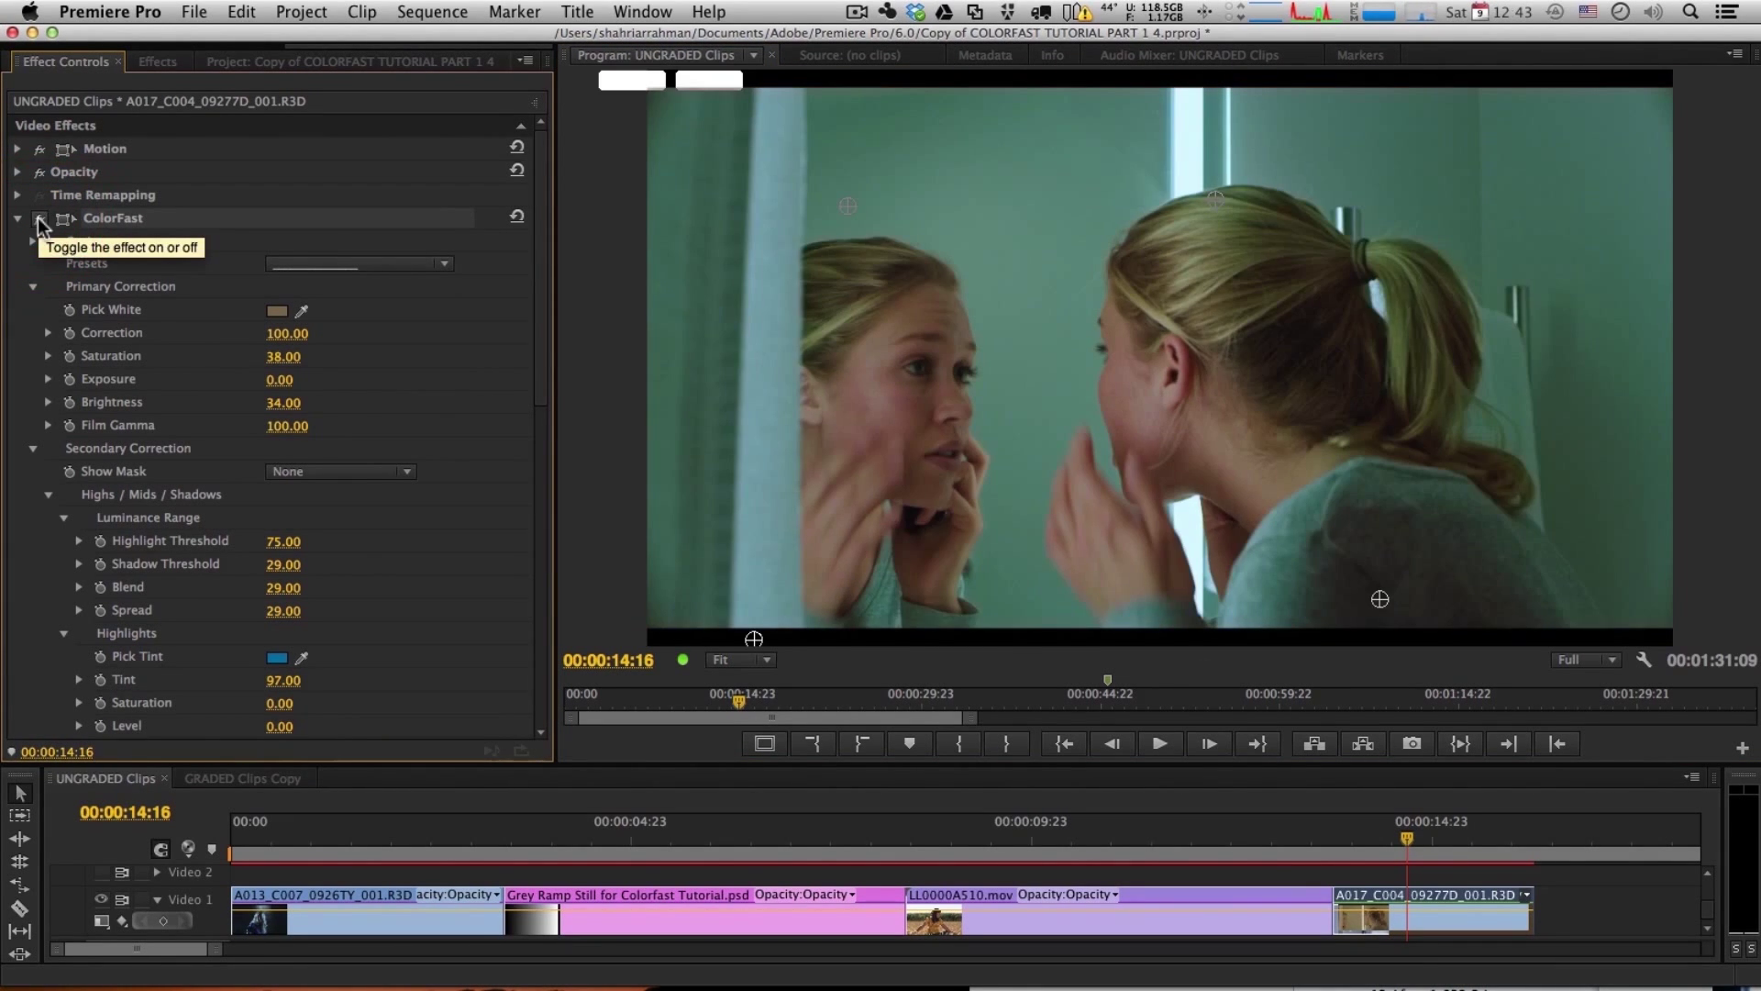
Step: Deselect the ColorFast effect and scrub the sequence back to the woman in blue at 00:00:01:19
left_click(606, 562)
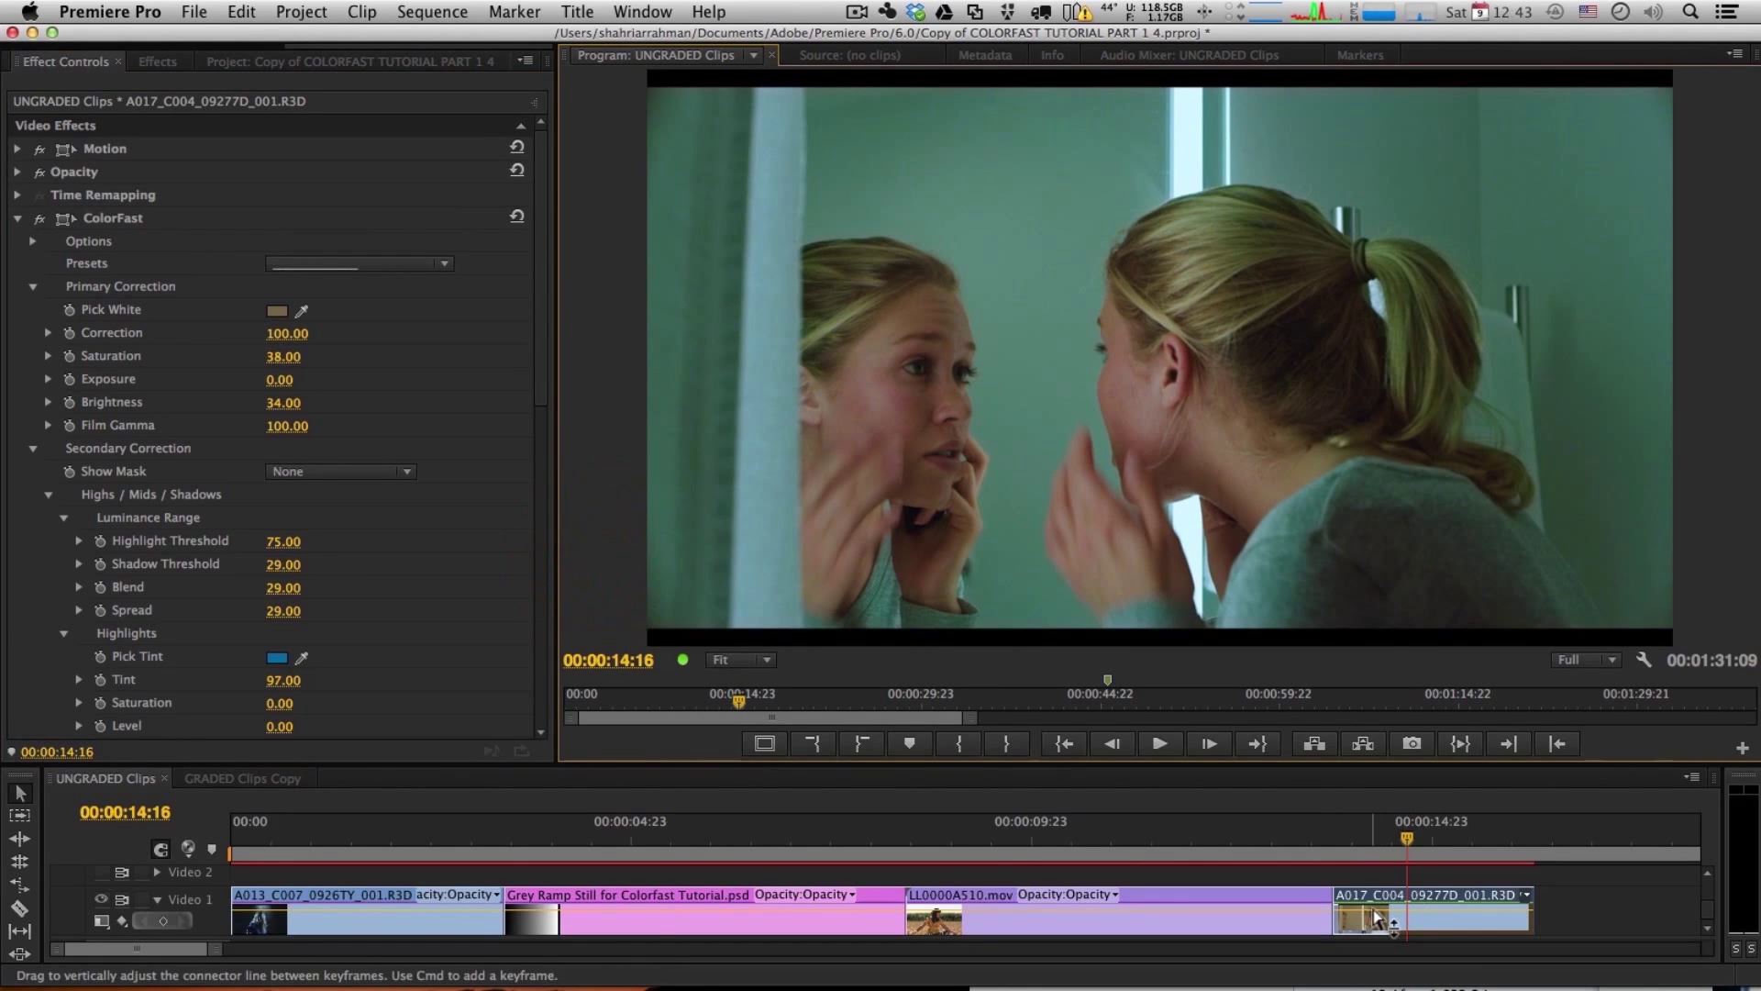
left_click(1470, 838)
left_click_drag(1436, 840, 374, 848)
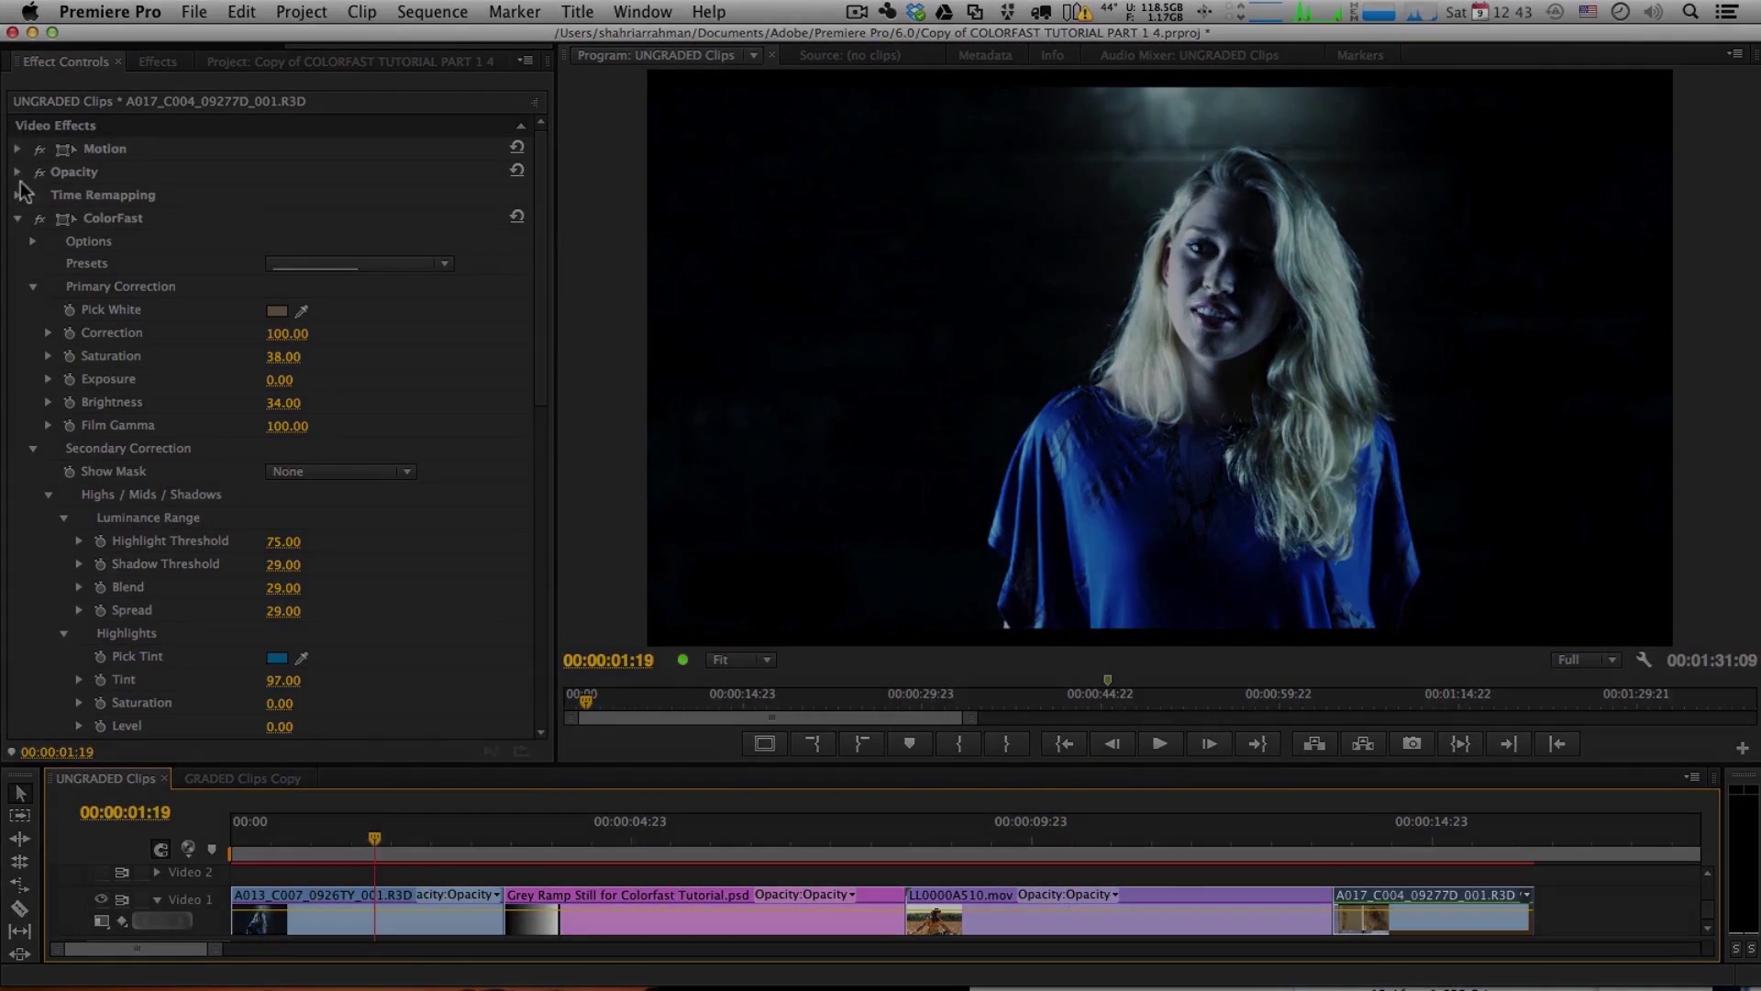